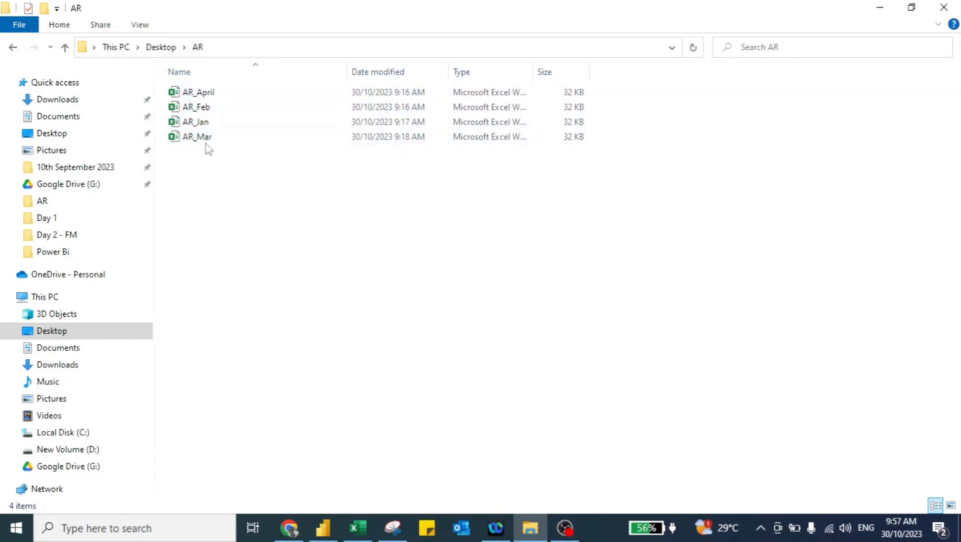
# Open the AR_Jan workbook from the AR folder and fit all data columns to their contents.
pyautogui.click(196, 127)
pyautogui.doubleClick(196, 126)
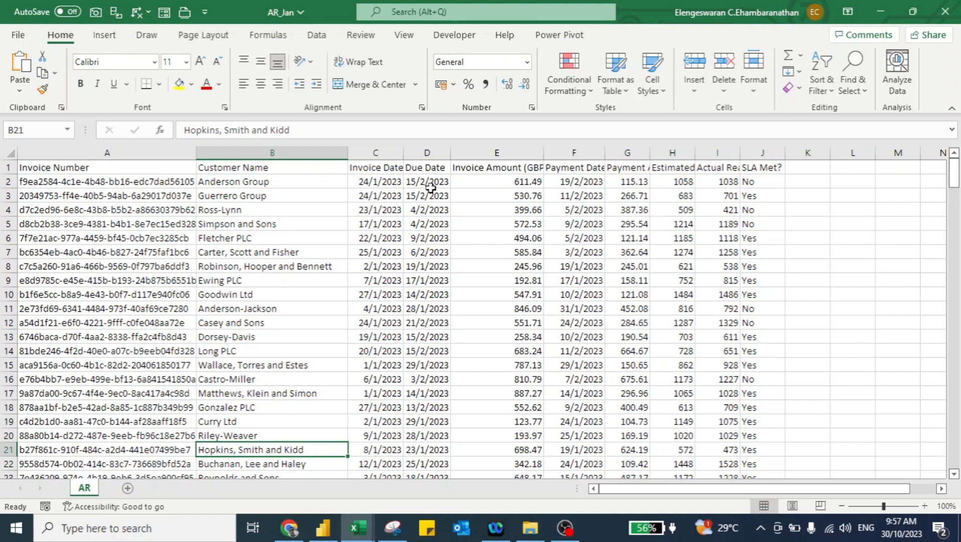
pyautogui.click(491, 193)
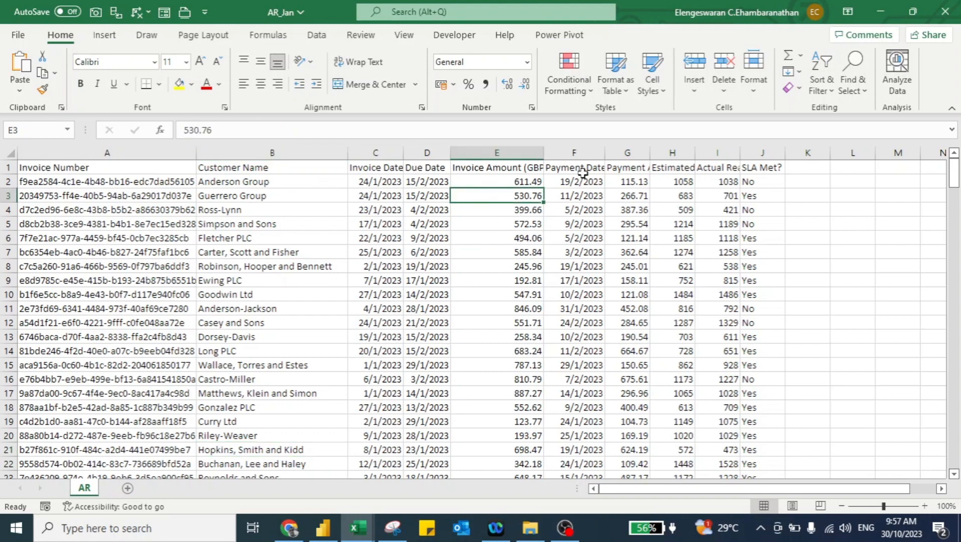
pyautogui.hotkey('ctrl', 'a')
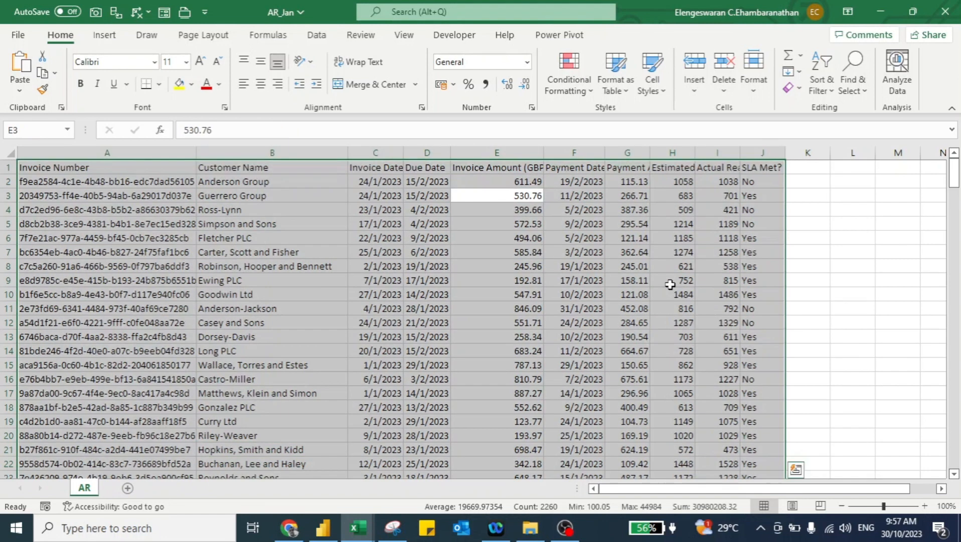
pyautogui.hotkey('alt', 'h')
pyautogui.press('o')
pyautogui.press('i')
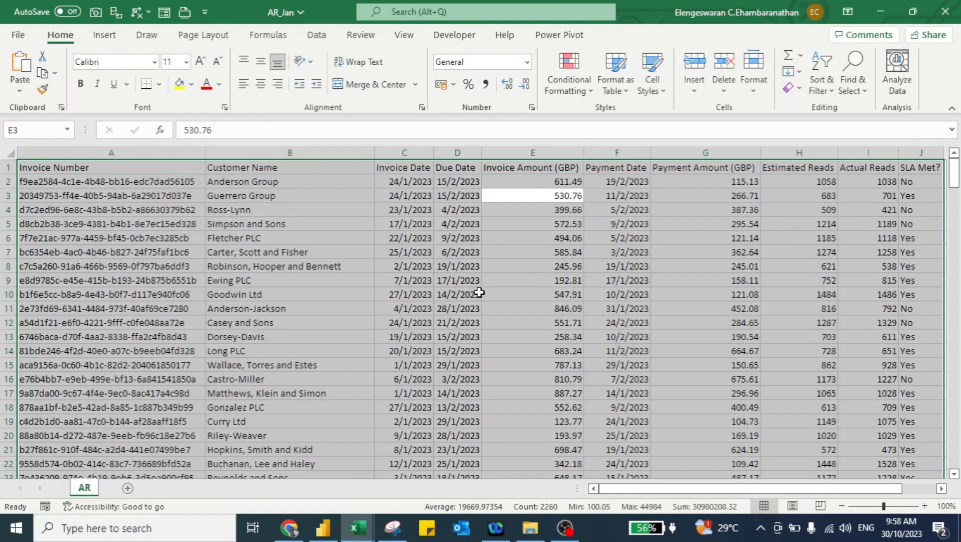
# Close the AR_Jan workbook without saving its changes and return to the blank Book1 workbook.
pyautogui.click(947, 19)
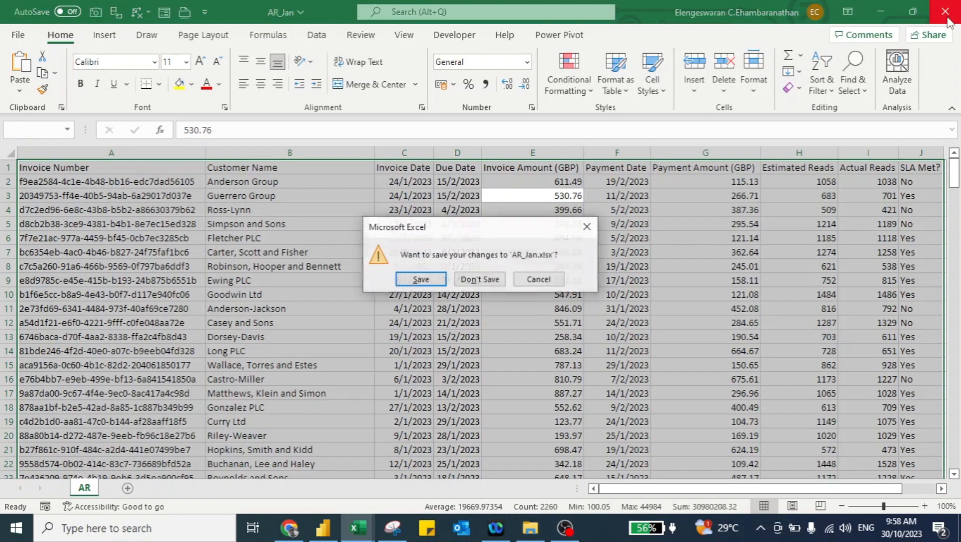
pyautogui.click(476, 279)
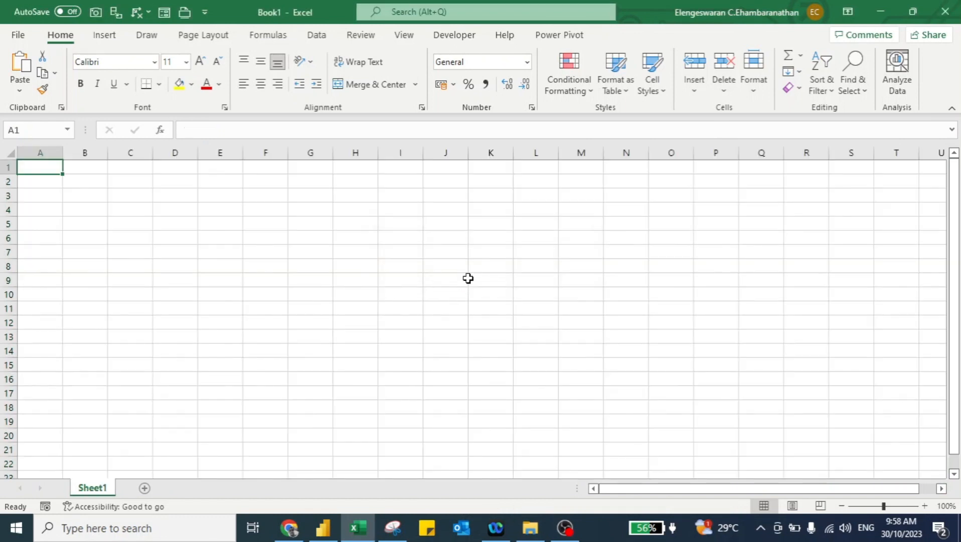
pyautogui.hotkey('alt', 'Tab')
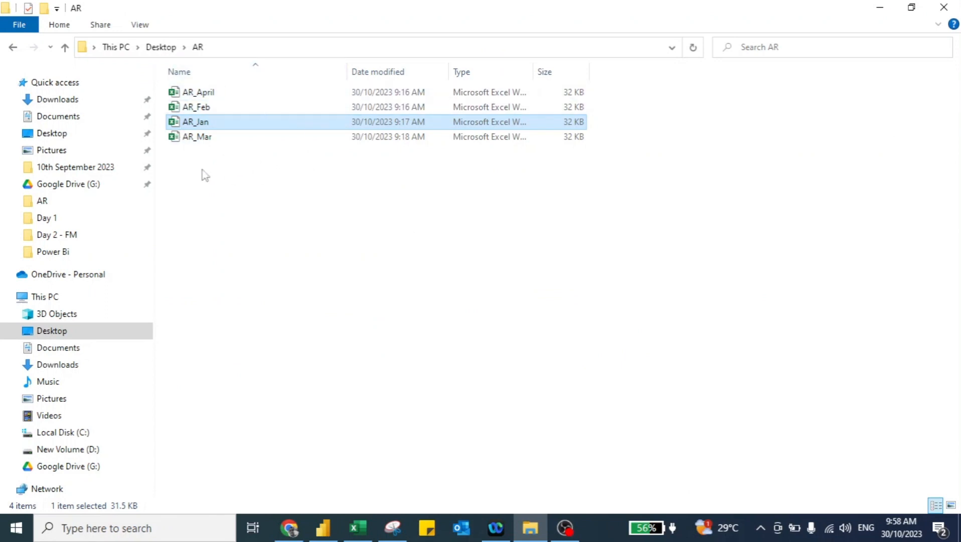
pyautogui.hotkey('alt', 'Tab')
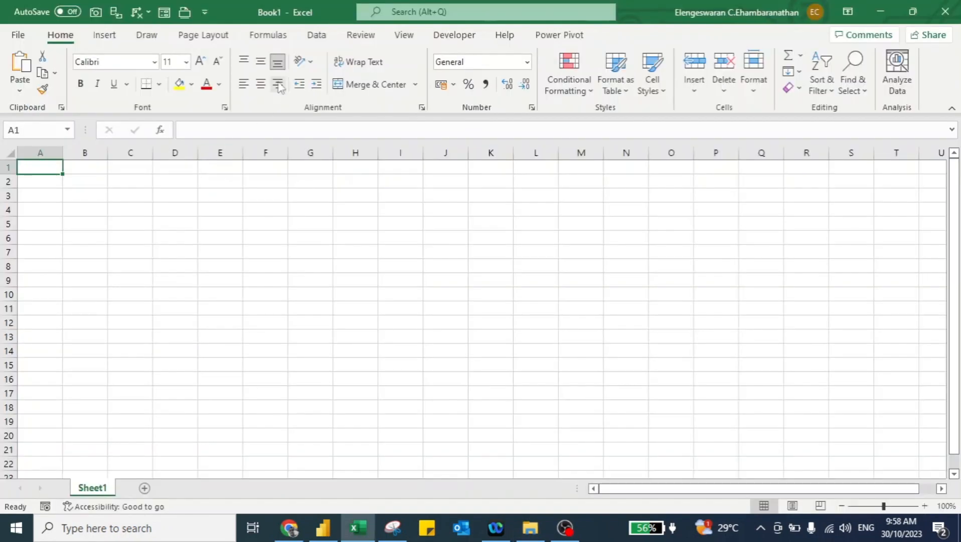
# Get data from the AR folder on the Desktop and choose to combine and transform its files.
pyautogui.click(317, 36)
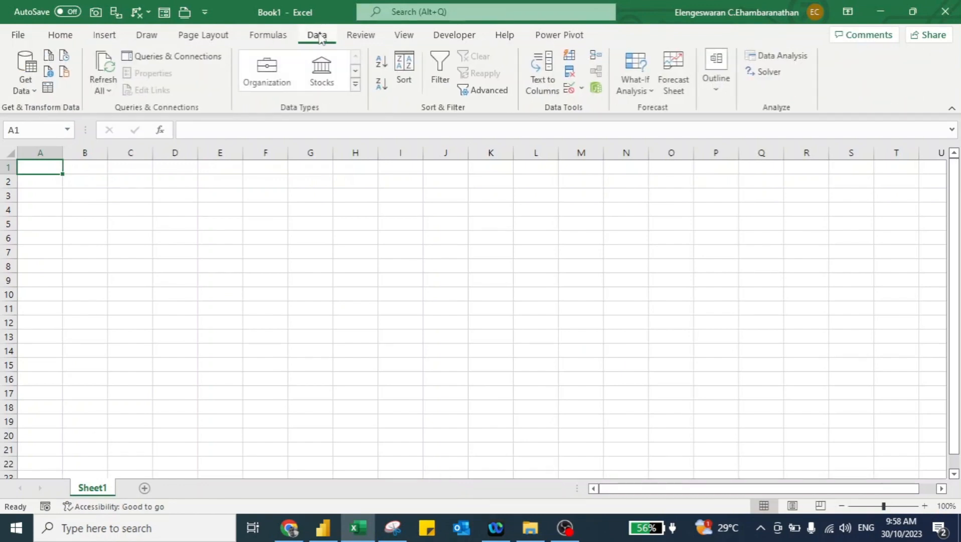
pyautogui.click(19, 83)
pyautogui.moveTo(88, 123)
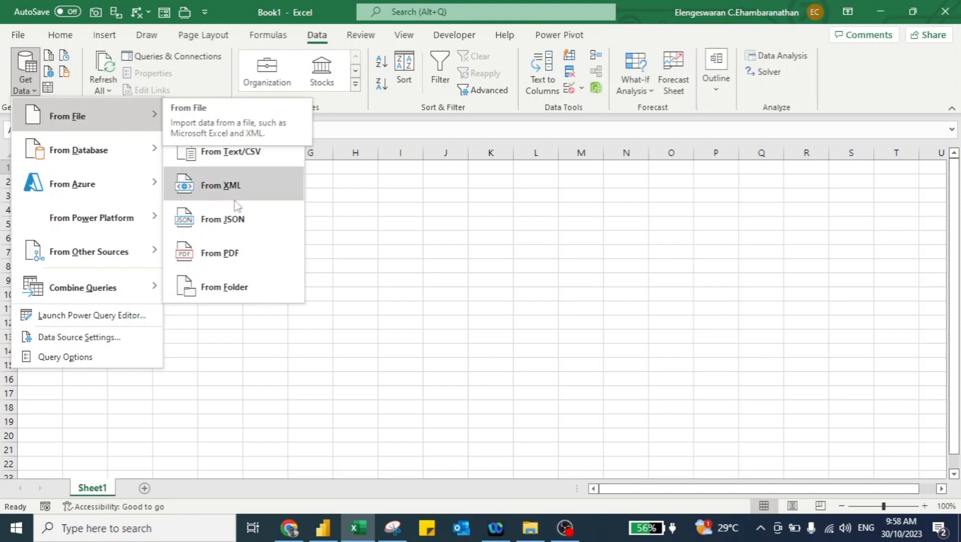
pyautogui.click(230, 292)
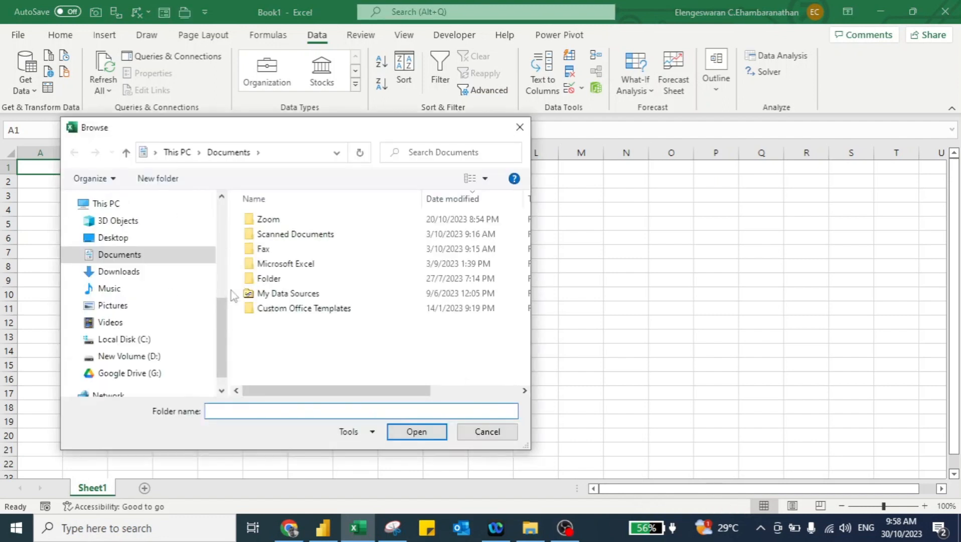
pyautogui.click(108, 240)
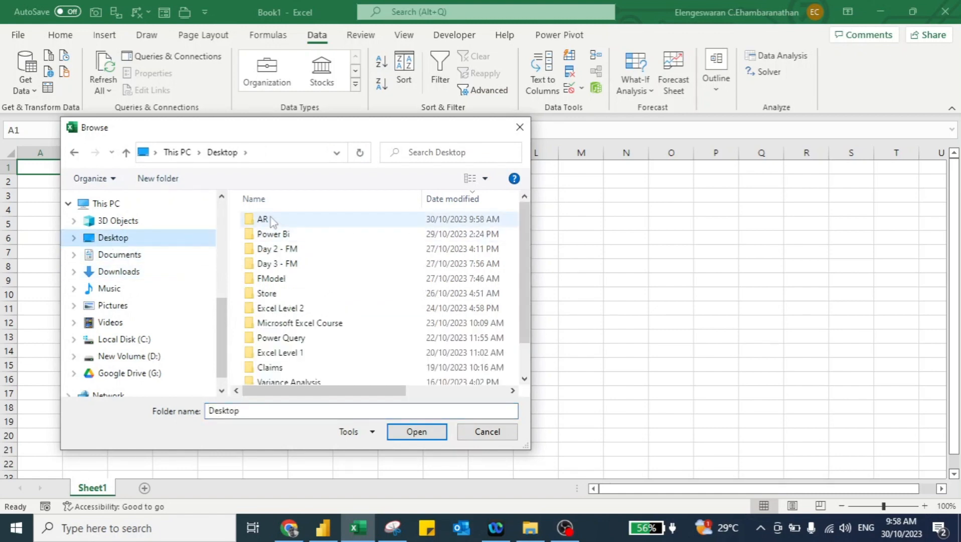
pyautogui.click(271, 221)
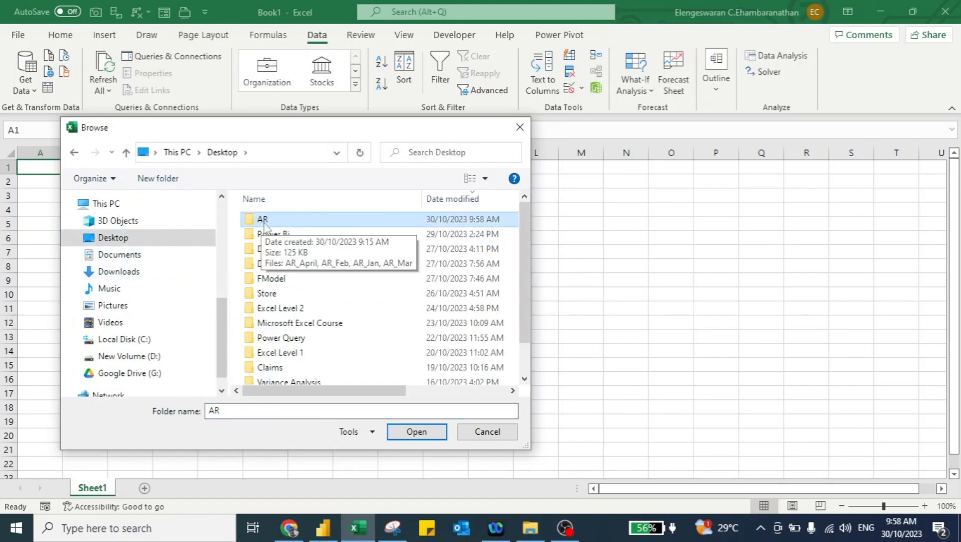
pyautogui.click(412, 433)
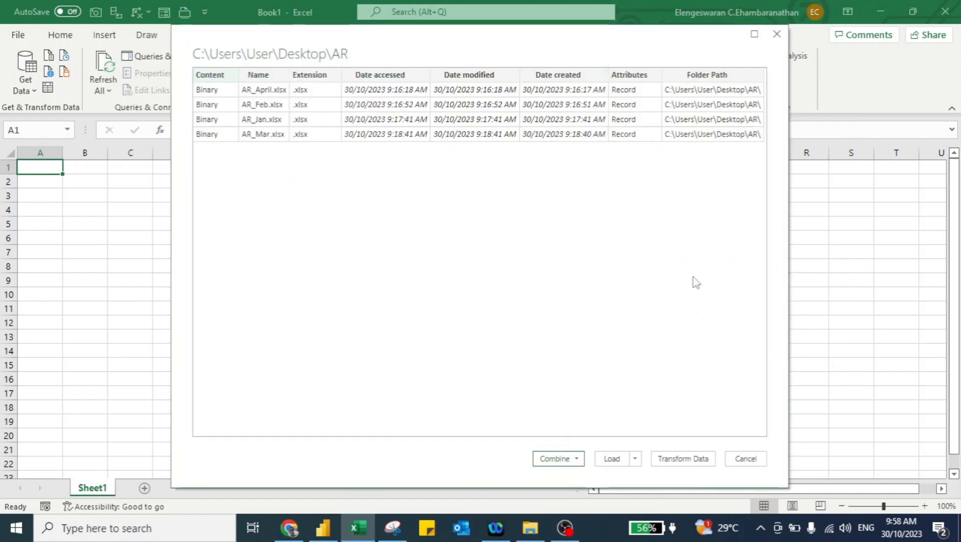
pyautogui.click(558, 458)
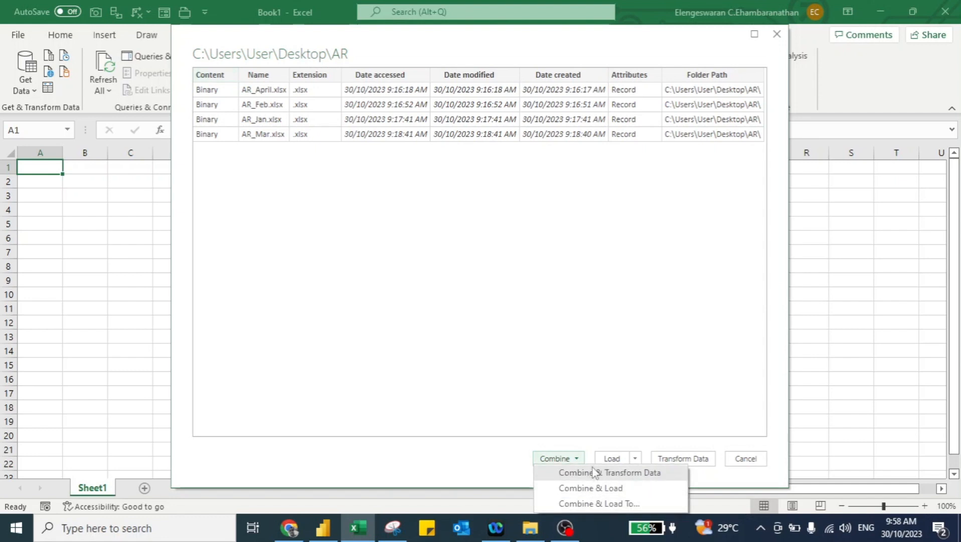
pyautogui.click(589, 473)
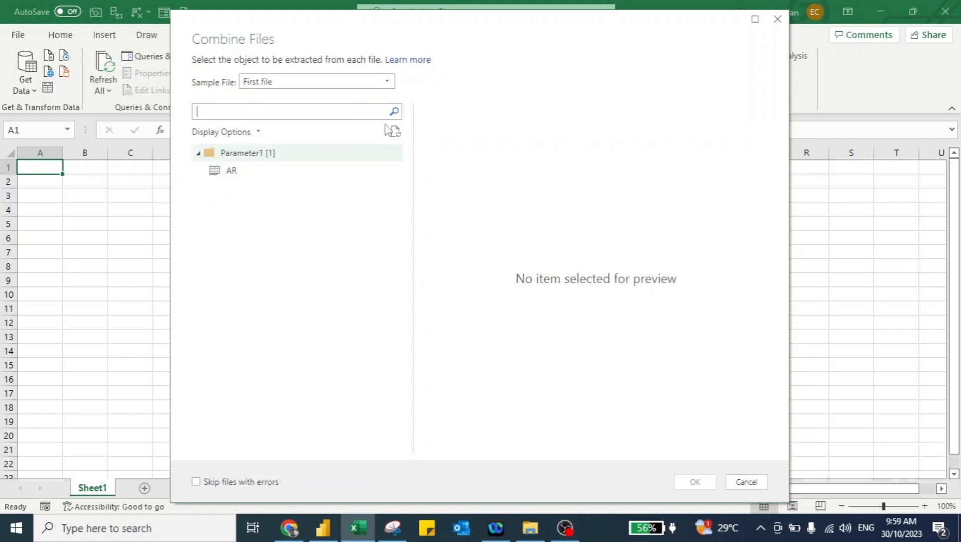
# Preview the AR sheet with AR_April.xlsx, AR_Feb.xlsx and AR_Jan.xlsx in turn as the sample file.
pyautogui.click(354, 83)
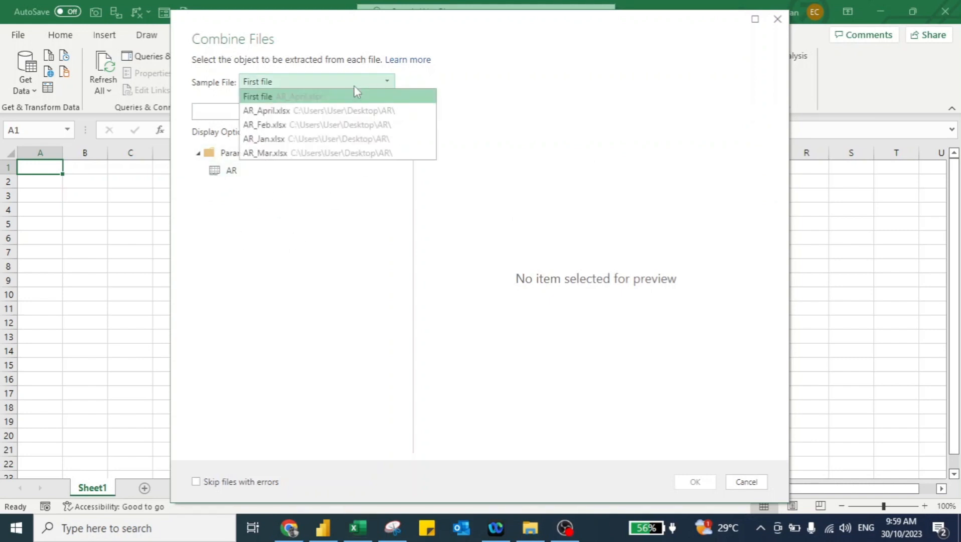
pyautogui.click(321, 111)
pyautogui.click(228, 170)
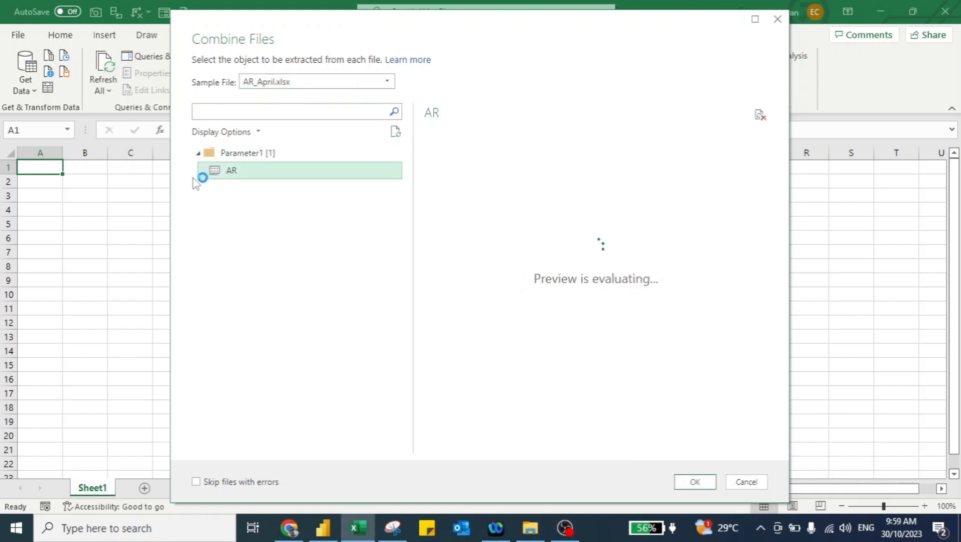
pyautogui.click(280, 84)
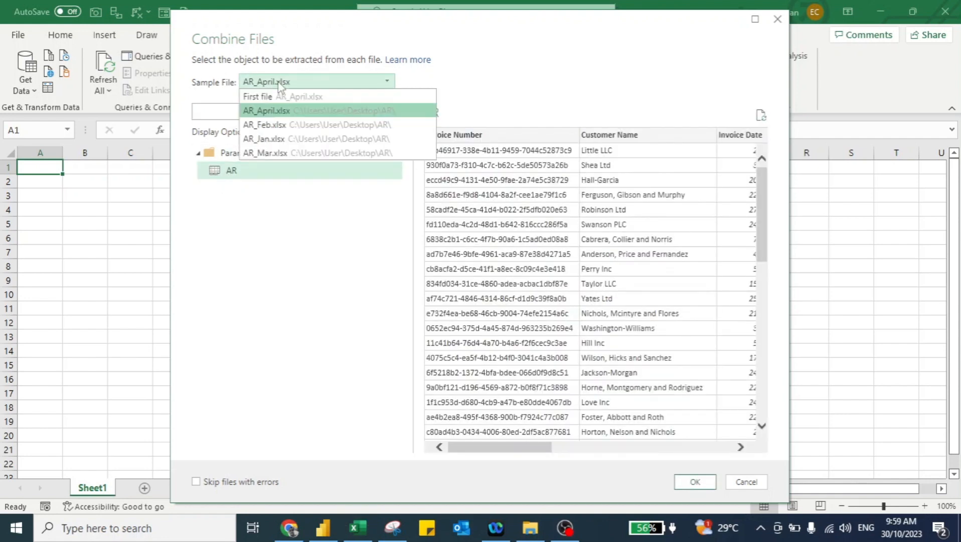
pyautogui.click(279, 124)
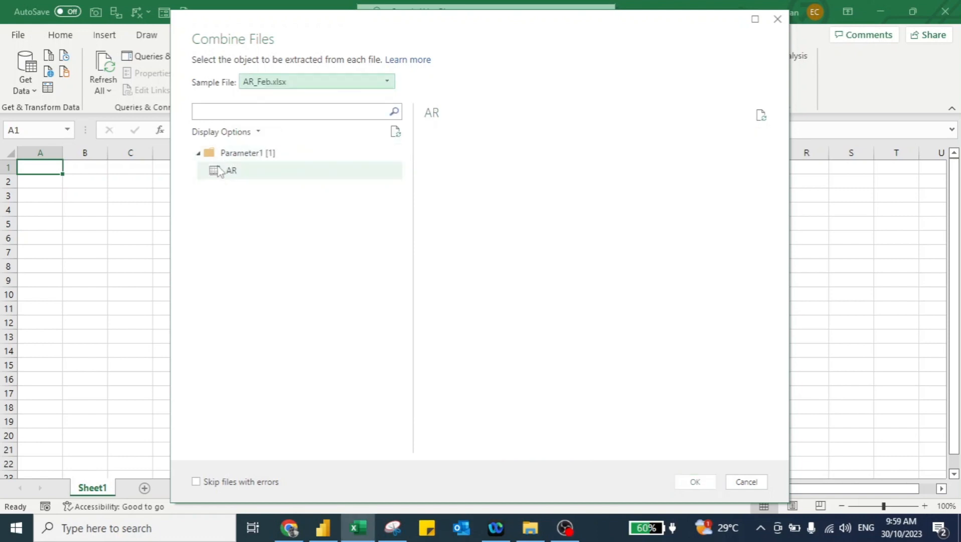
pyautogui.click(221, 171)
pyautogui.click(273, 85)
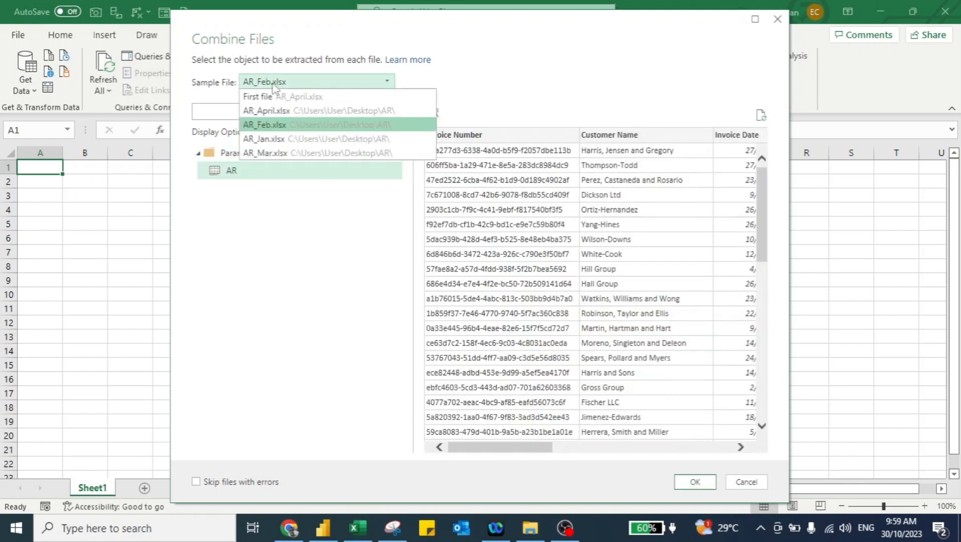
pyautogui.click(263, 139)
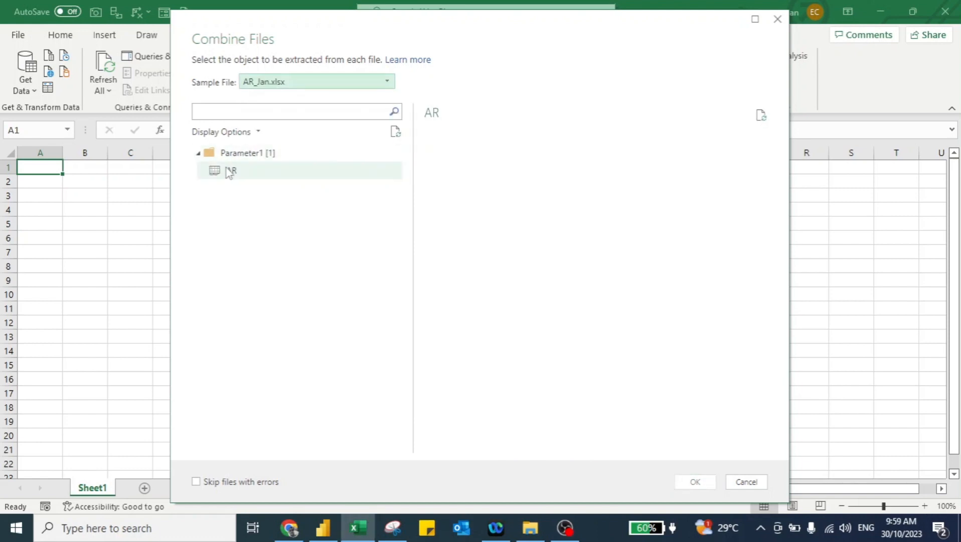
pyautogui.click(230, 172)
# Set AR_Mar.xlsx as the sample file and combine the files using its AR sheet.
pyautogui.click(272, 85)
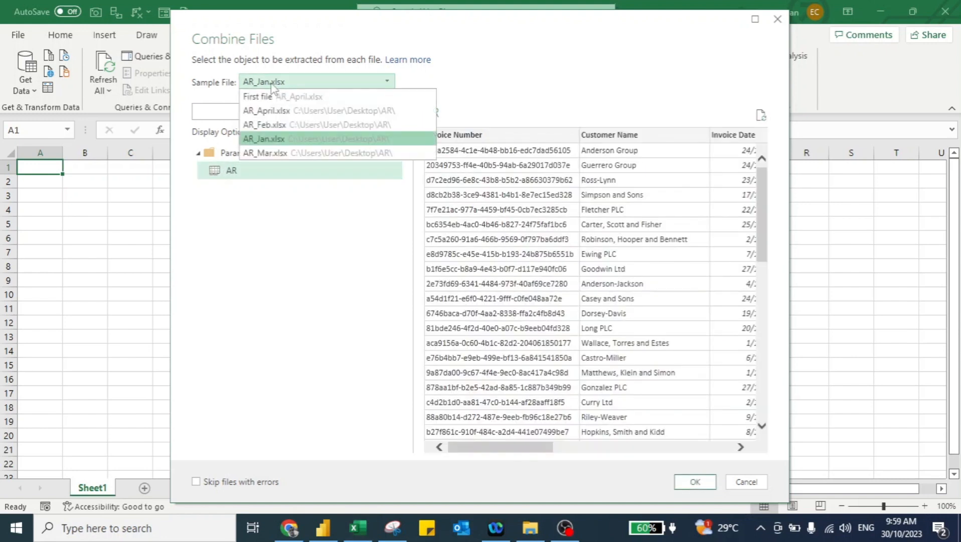
pyautogui.click(265, 153)
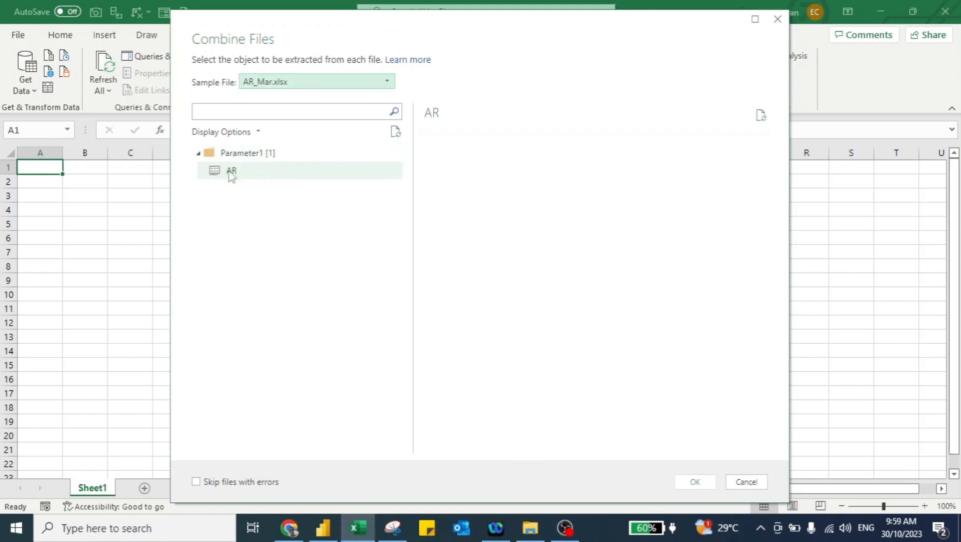
pyautogui.click(231, 170)
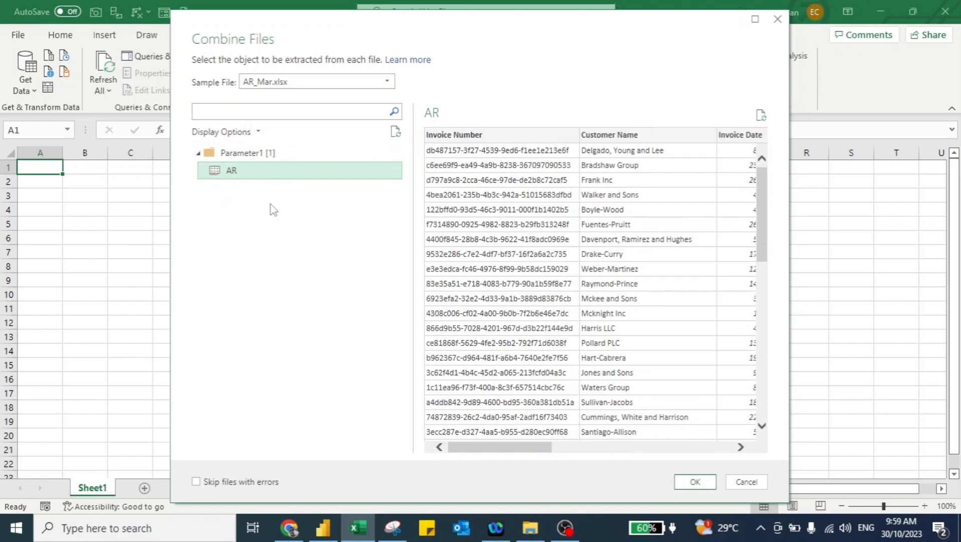
pyautogui.click(695, 481)
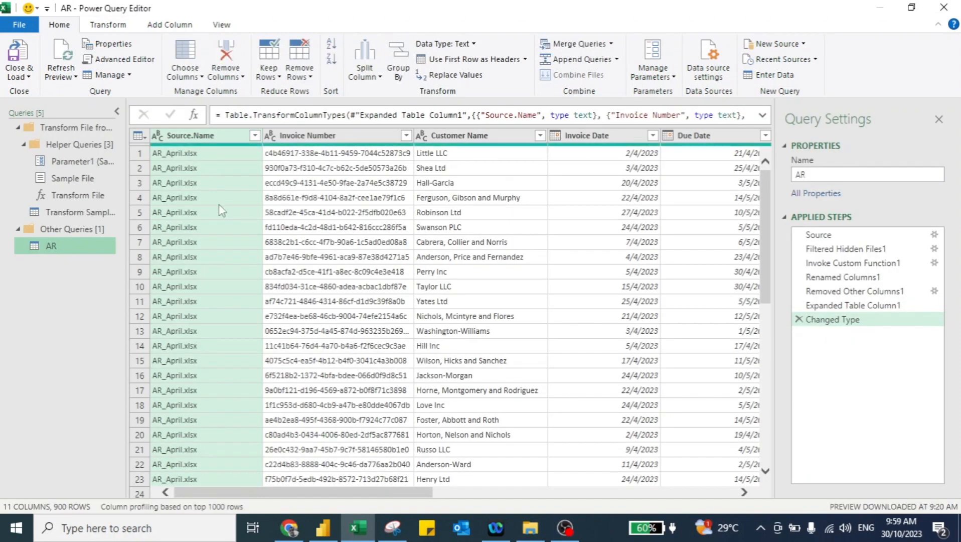
# Remove the Source.Name column from the AR query and sort the rows by Invoice Date in ascending order.
pyautogui.rightClick(199, 136)
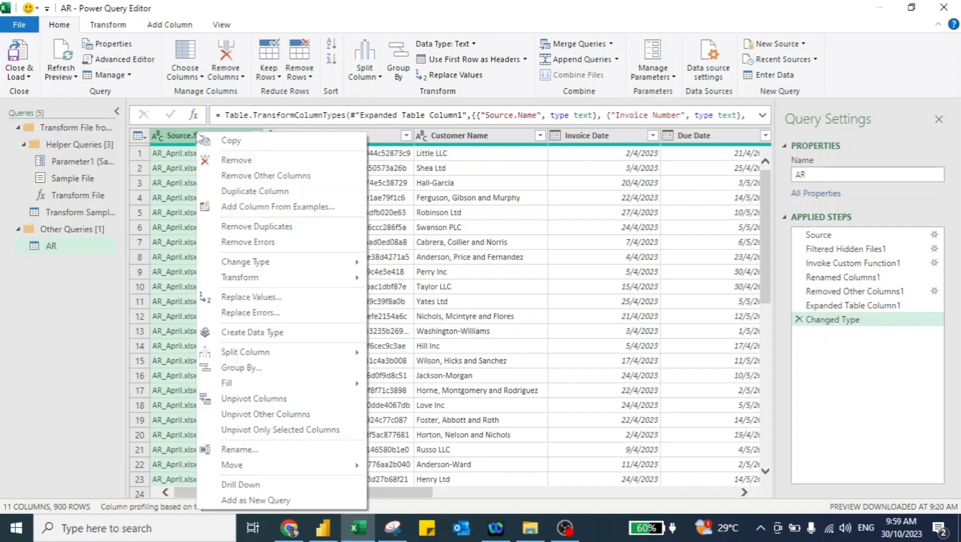
pyautogui.click(235, 159)
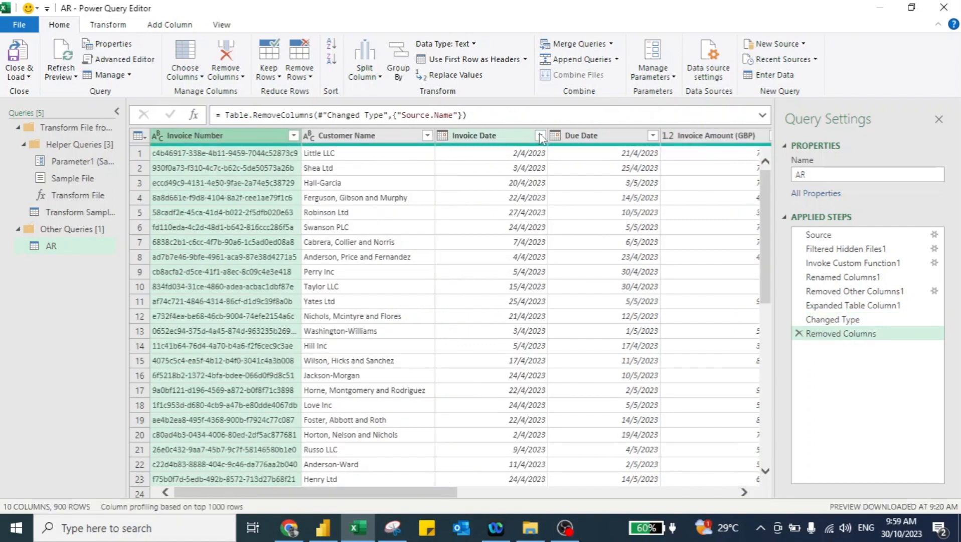
pyautogui.click(539, 135)
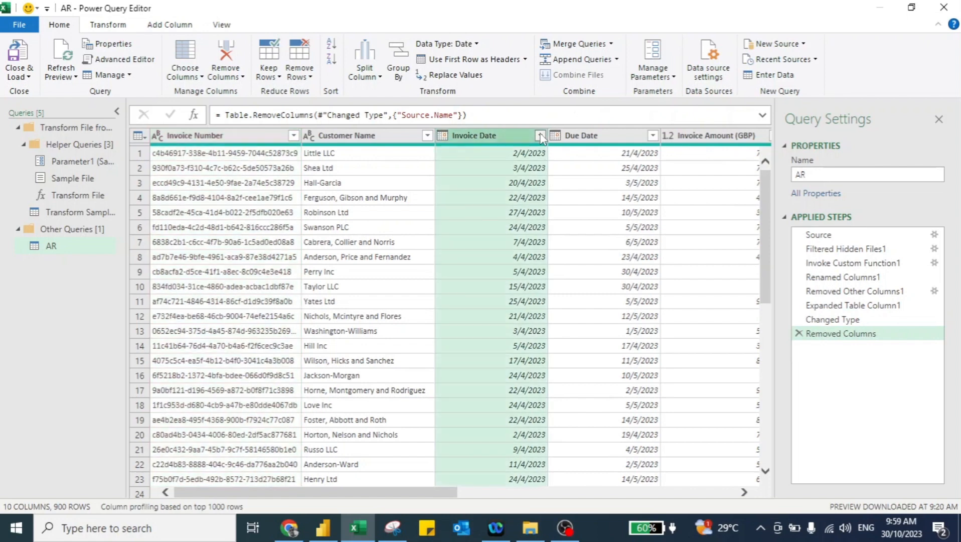
pyautogui.click(443, 154)
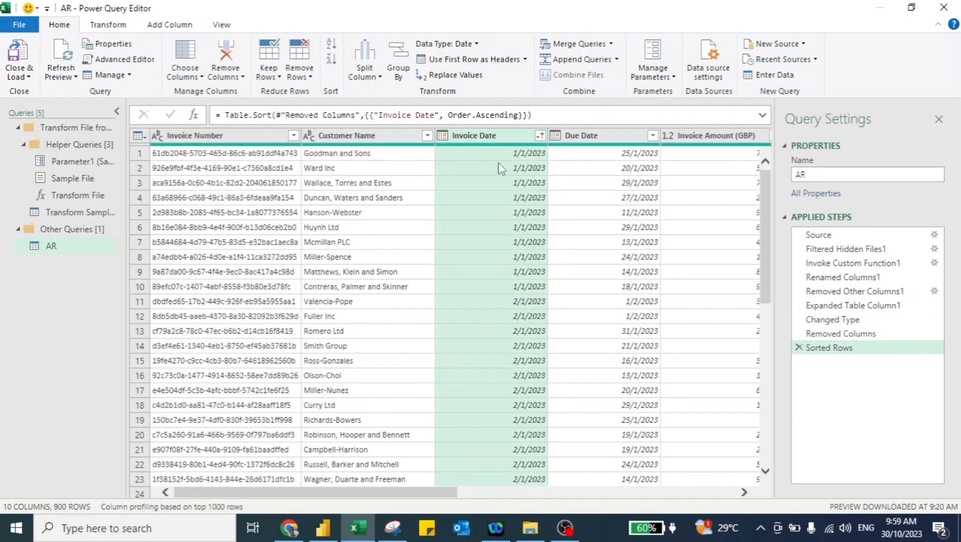
pyautogui.hscroll(10, 506, 285)
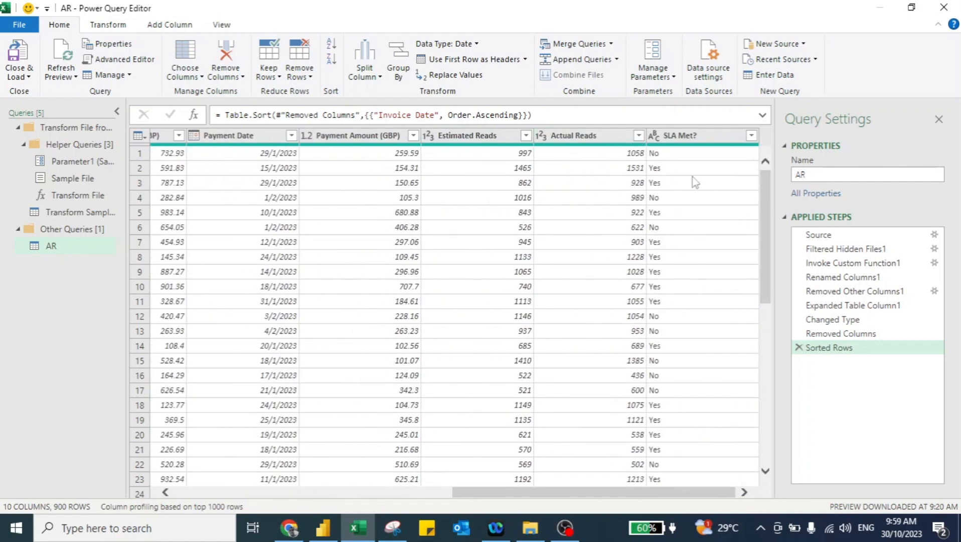
pyautogui.hscroll(-10, 558, 217)
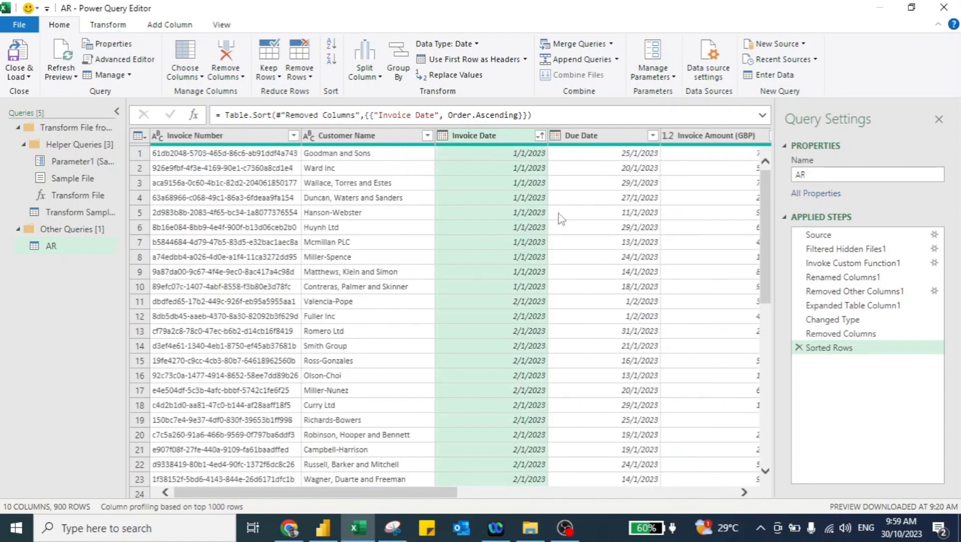
# Close the query editor and load the AR query as a PivotTable Report on a new worksheet.
pyautogui.click(24, 79)
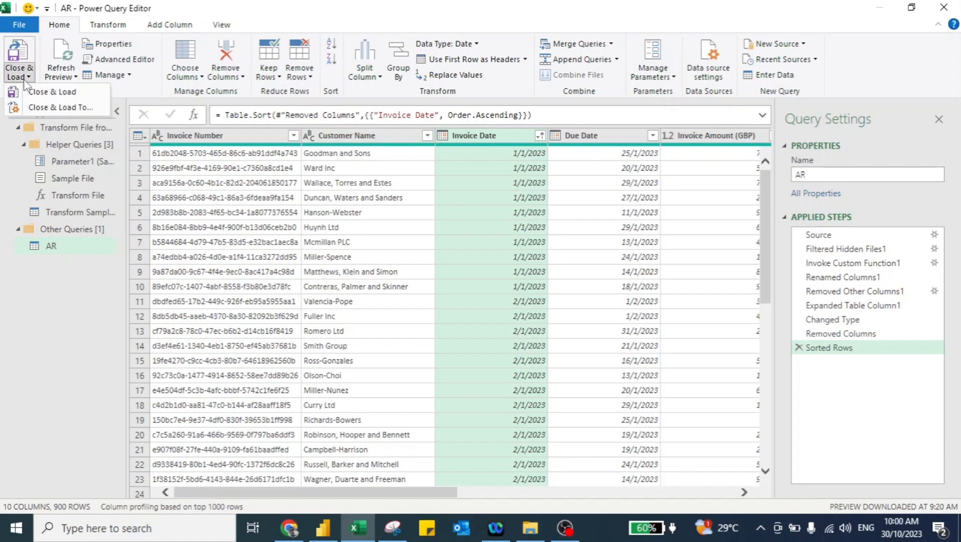
pyautogui.click(49, 108)
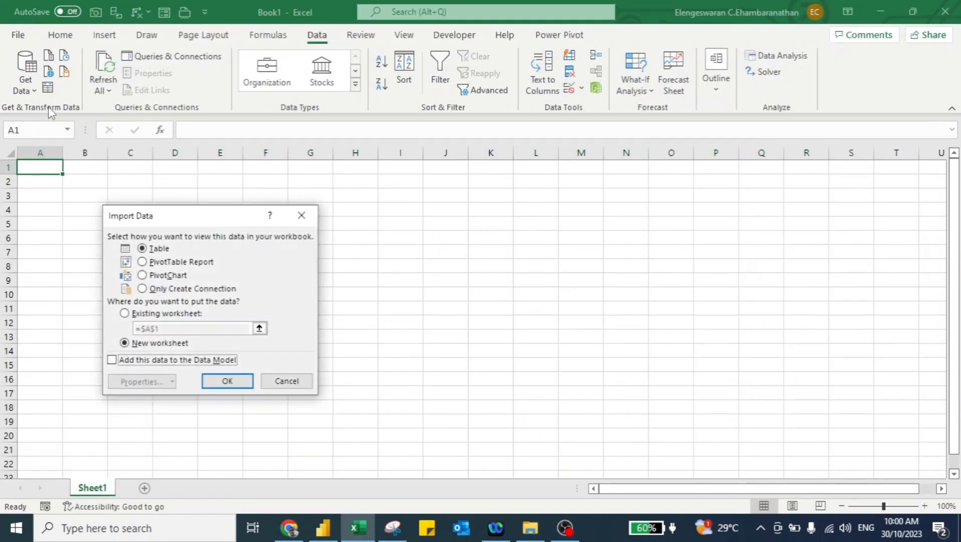
pyautogui.click(142, 261)
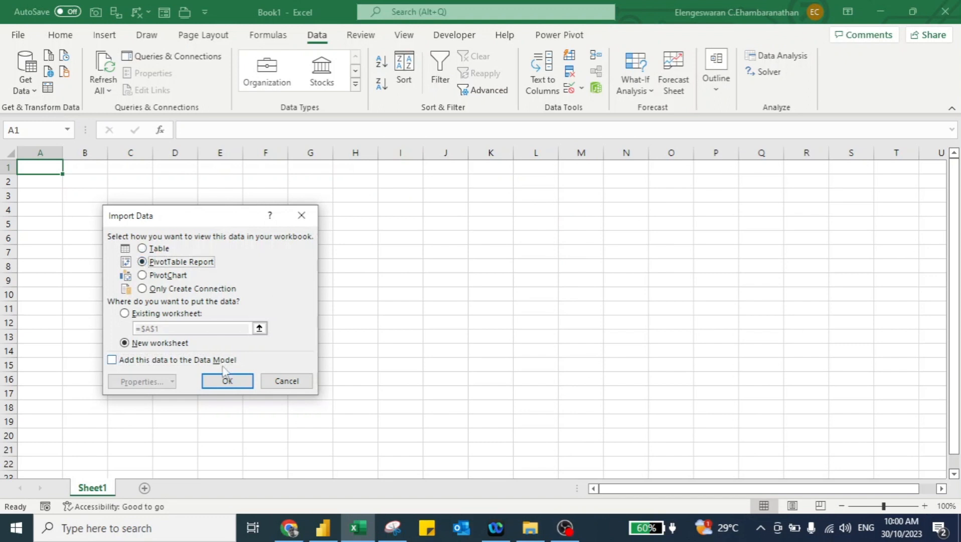
pyautogui.click(226, 380)
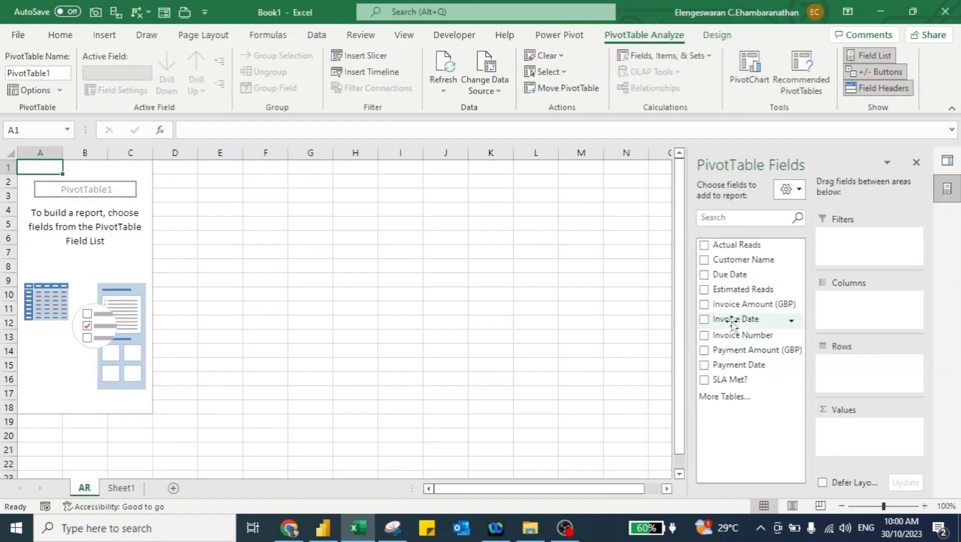
# Add Invoice Date to the PivotTable rows and sort the months from newest to oldest.
pyautogui.moveTo(732, 323); pyautogui.dragTo(836, 379)
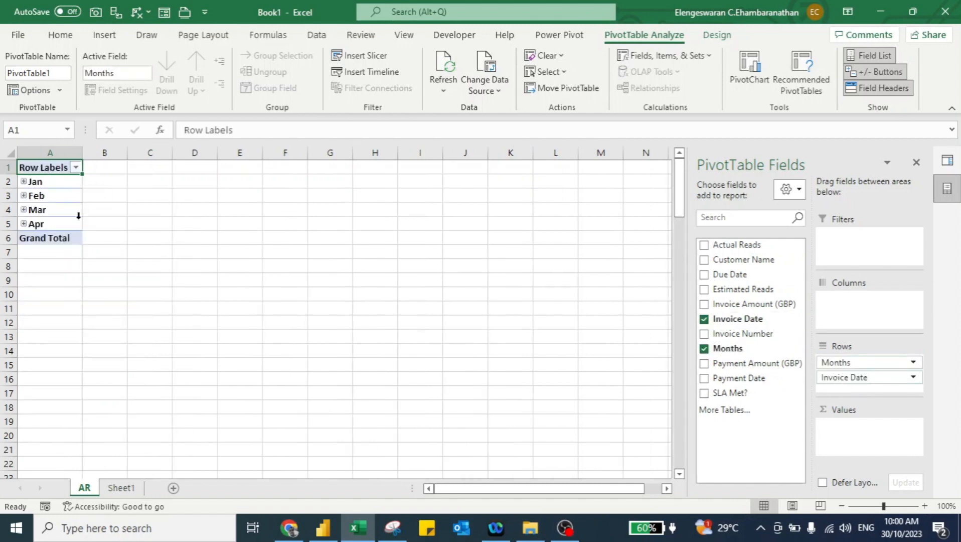
pyautogui.click(76, 167)
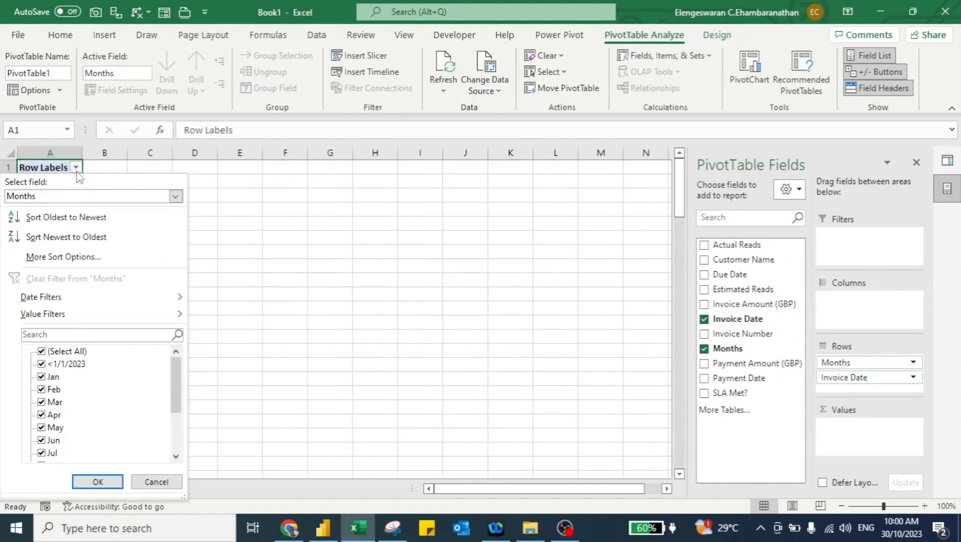
pyautogui.click(65, 237)
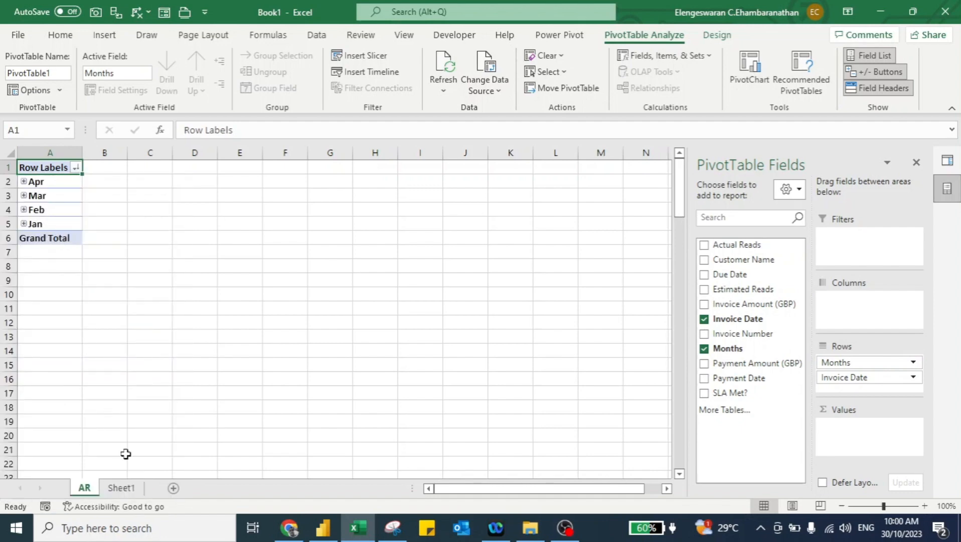
# Insert a new worksheet, widen column T slightly, and merge and center A1:T3 as the title area.
pyautogui.hotkey('shift', 'F11')
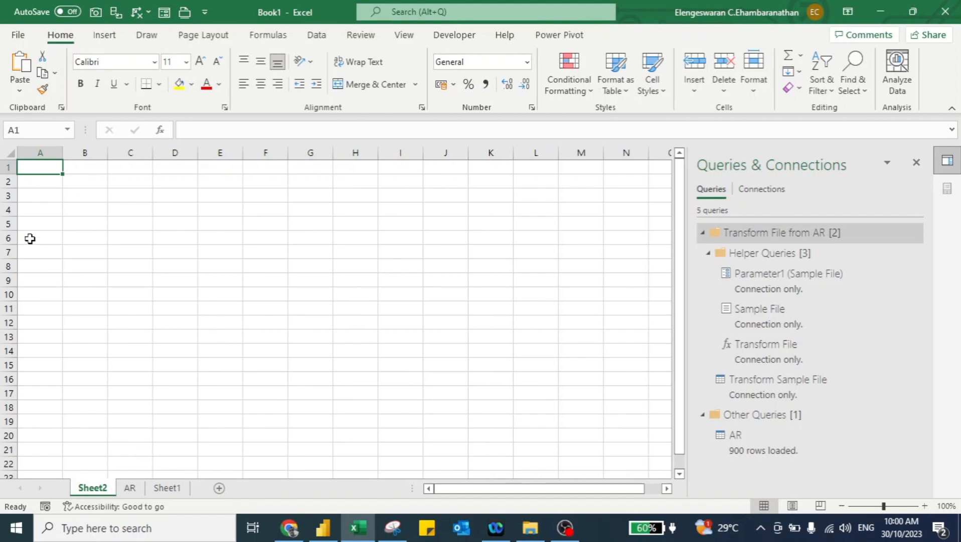
pyautogui.click(918, 164)
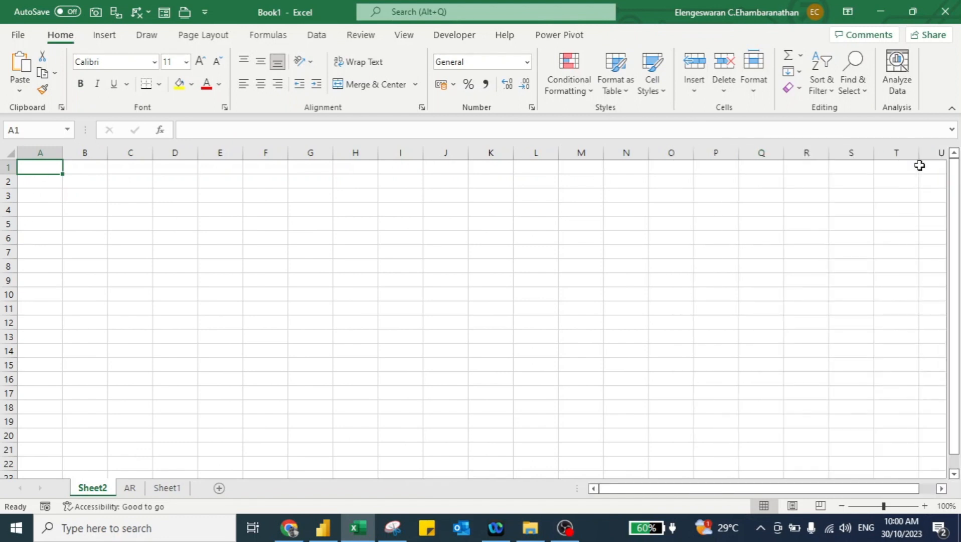
pyautogui.press('F5')
pyautogui.write('t3')
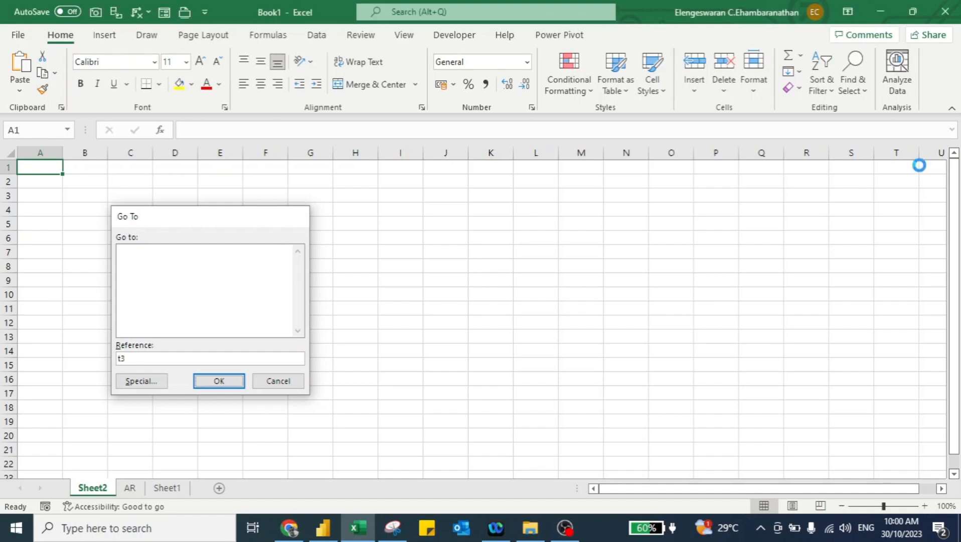
pyautogui.press('Return')
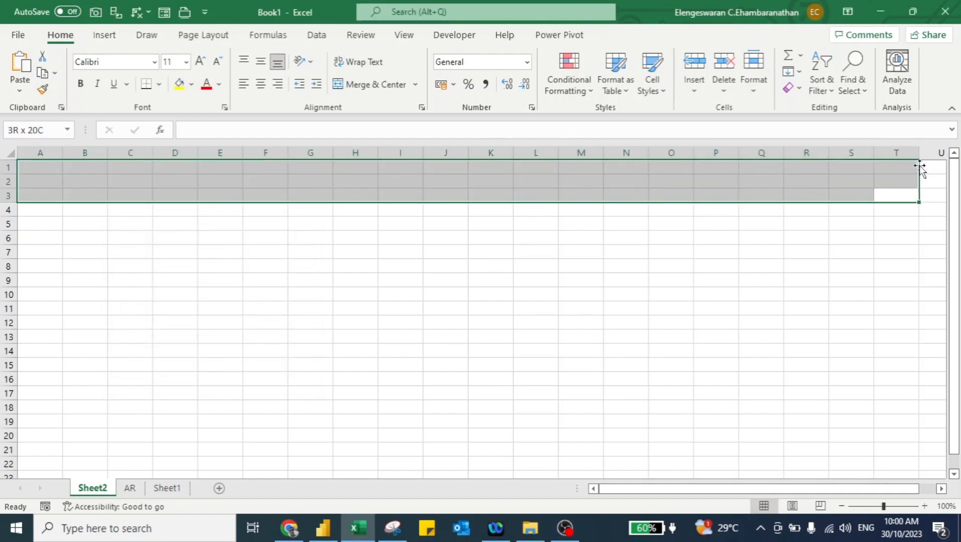
pyautogui.moveTo(919, 158); pyautogui.dragTo(944, 158)
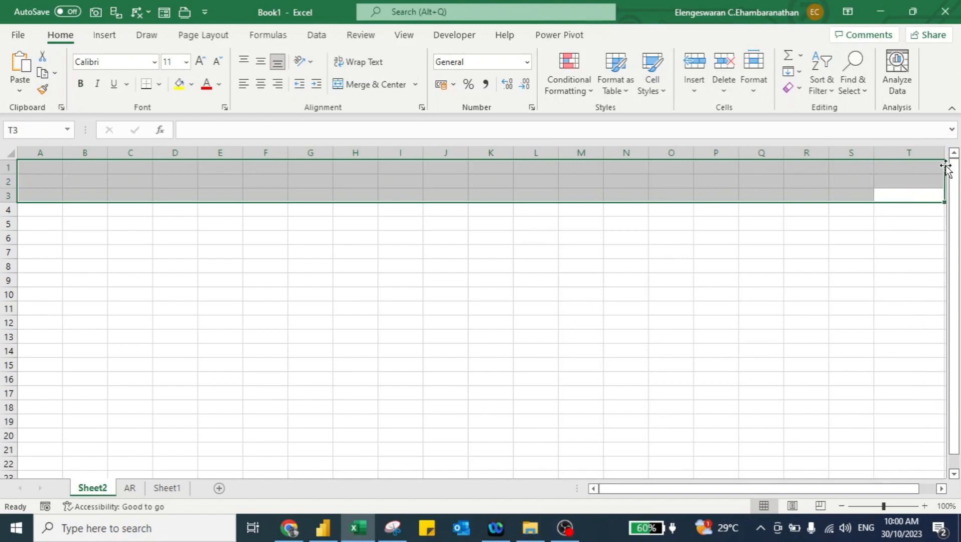
pyautogui.click(359, 86)
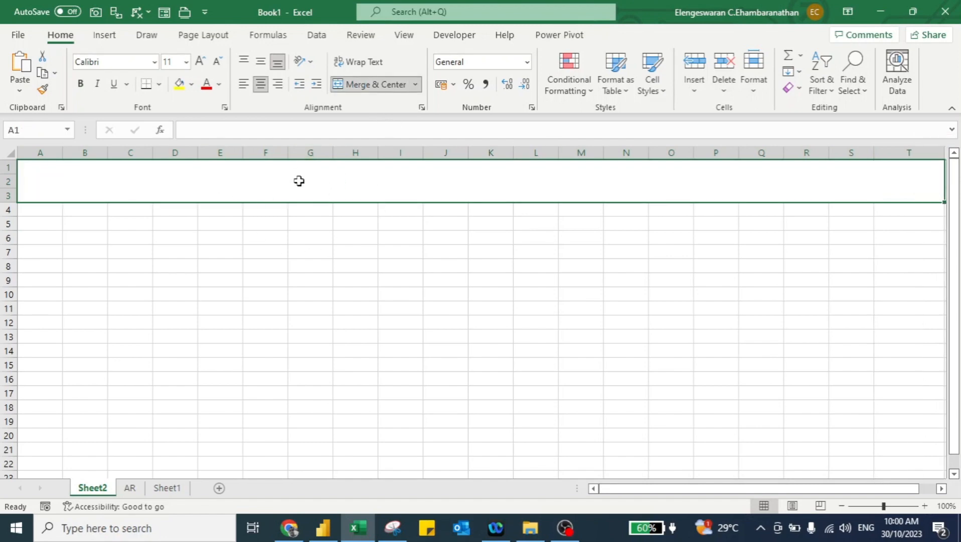
# Enter the formula =A2&" FY2023" in cell C2 of the AR sheet.
pyautogui.hotkey('ctrl', 'pagedown')
pyautogui.press('Down')
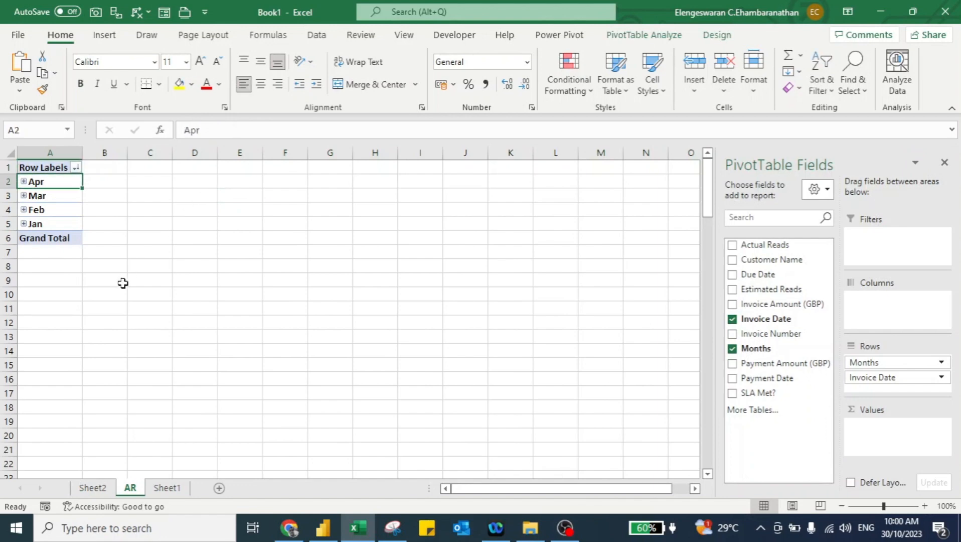
pyautogui.press('Right')
pyautogui.press('Right')
pyautogui.write('=')
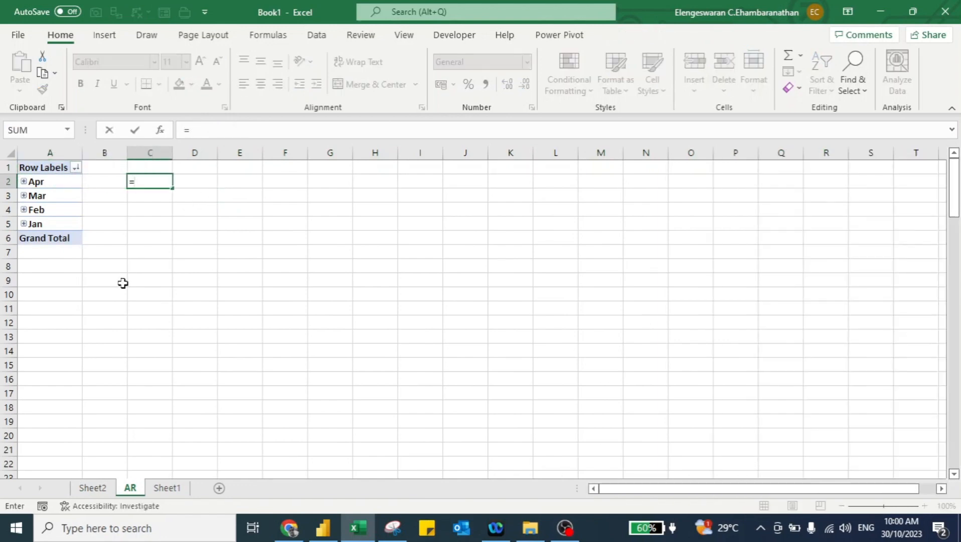
pyautogui.write('a2&')
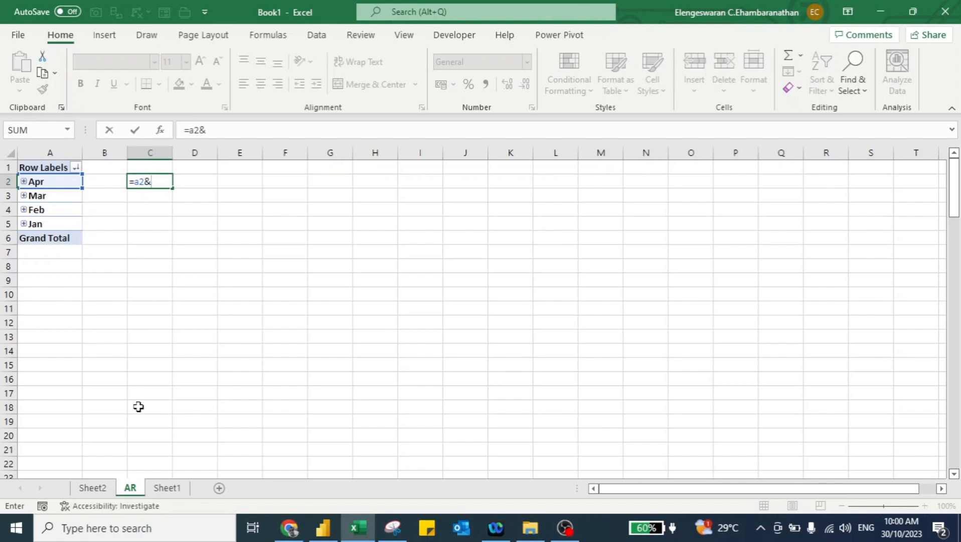
pyautogui.press('Escape')
# Enter the title formula ="Account Receivables as of "&AR!C2 in the merged cell on Sheet2.
pyautogui.hotkey('ctrl', 'pageup')
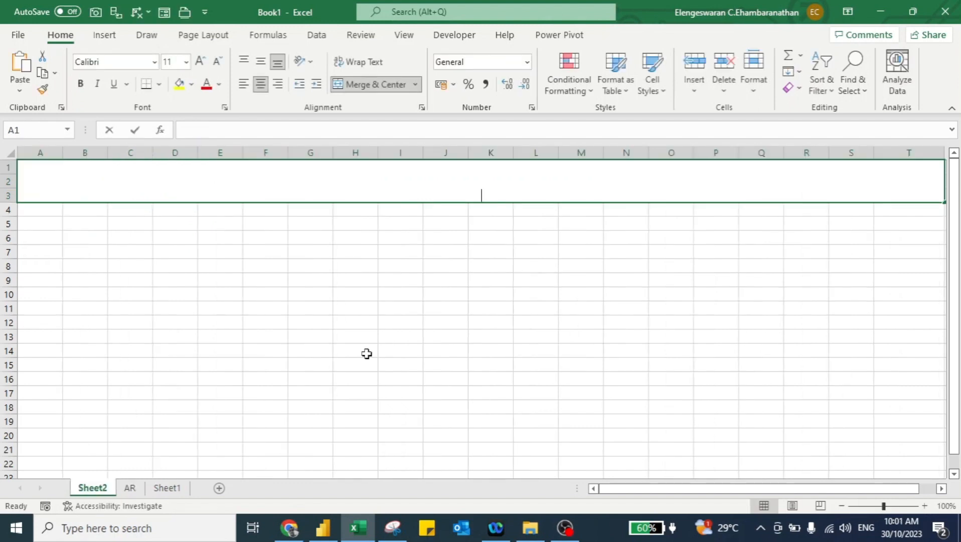
pyautogui.write('=')
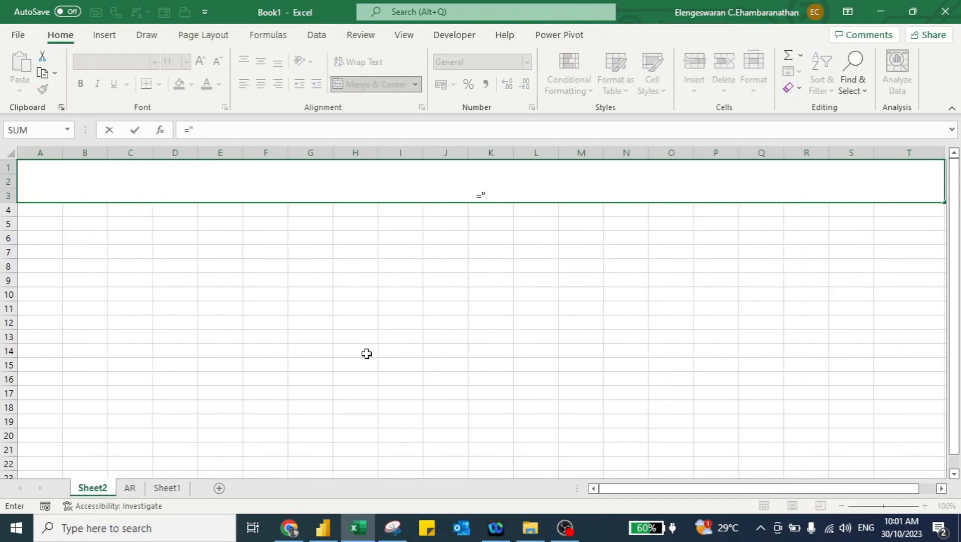
pyautogui.write('"Account Re')
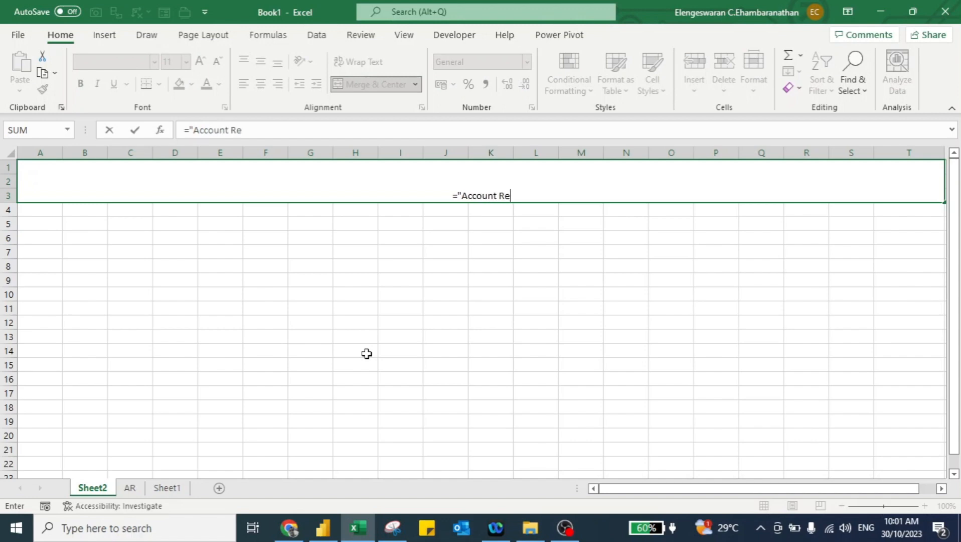
pyautogui.write('ceivables as')
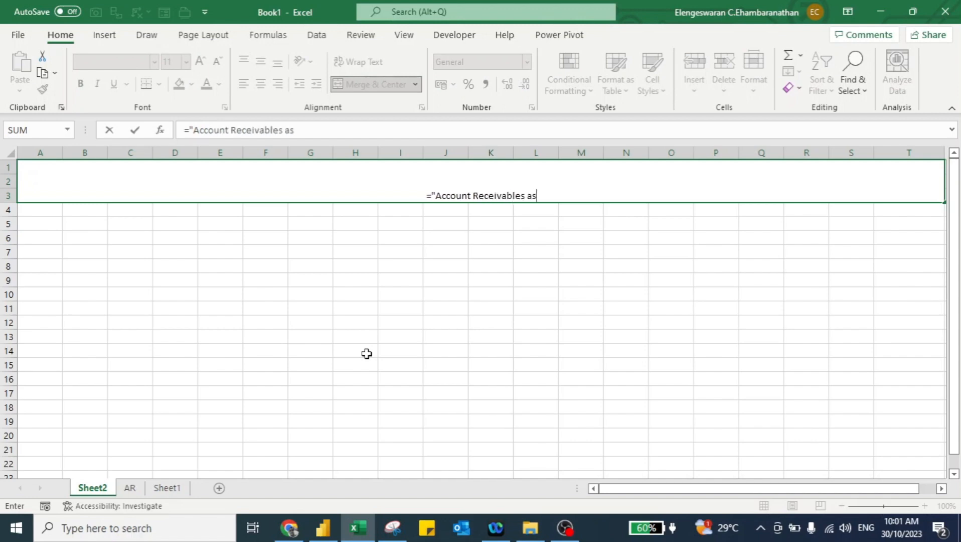
pyautogui.write(' of "&')
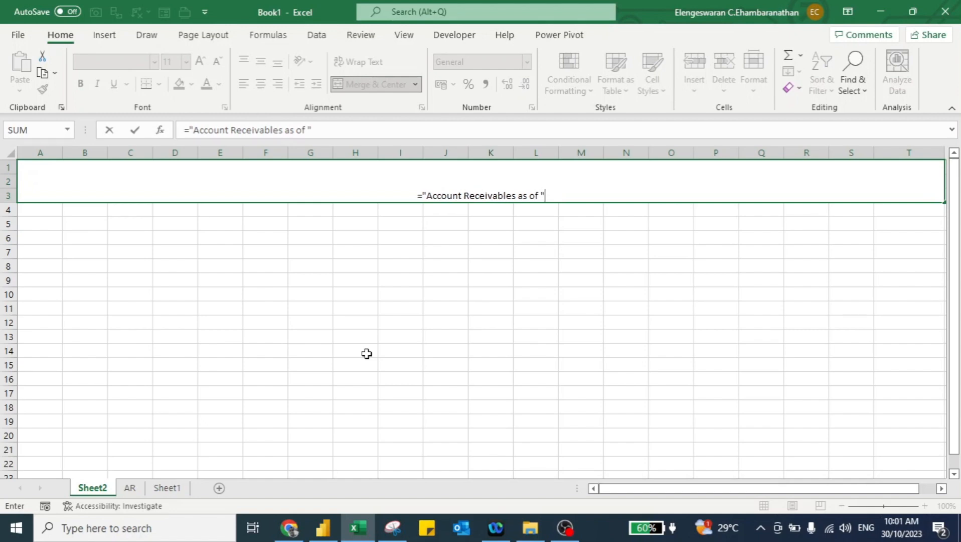
pyautogui.hotkey('ctrl', 'pagedown')
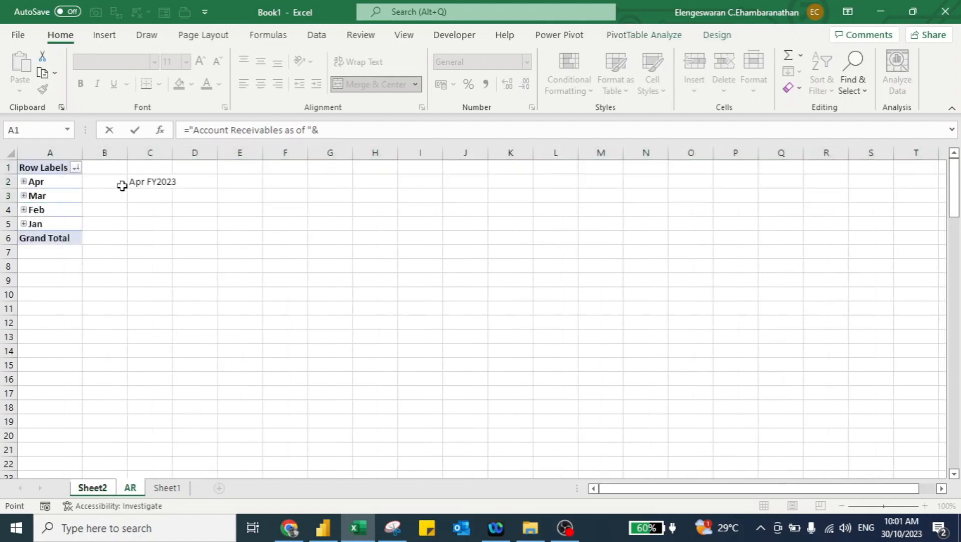
pyautogui.click(152, 181)
pyautogui.press('Return')
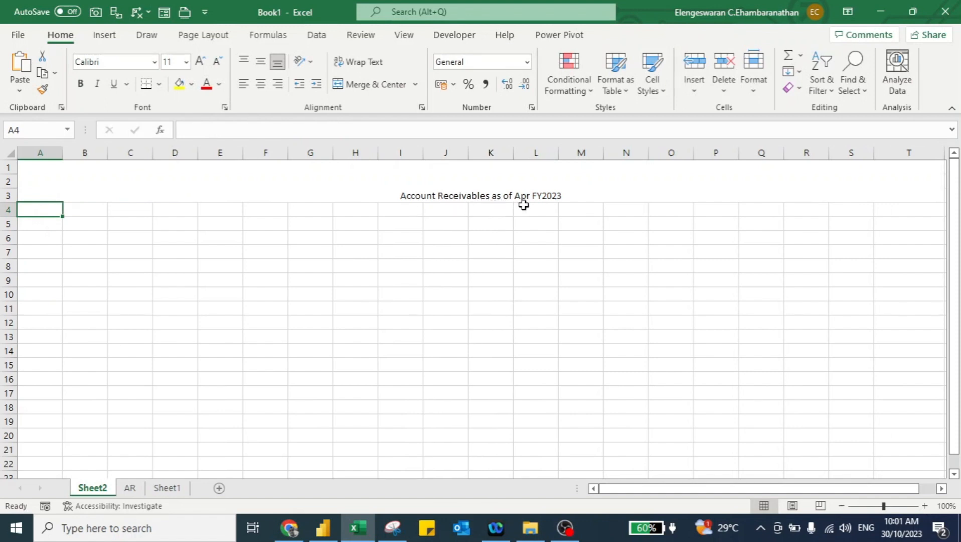
# Center the title vertically in its merged cell and set its font size to 37.
pyautogui.click(496, 179)
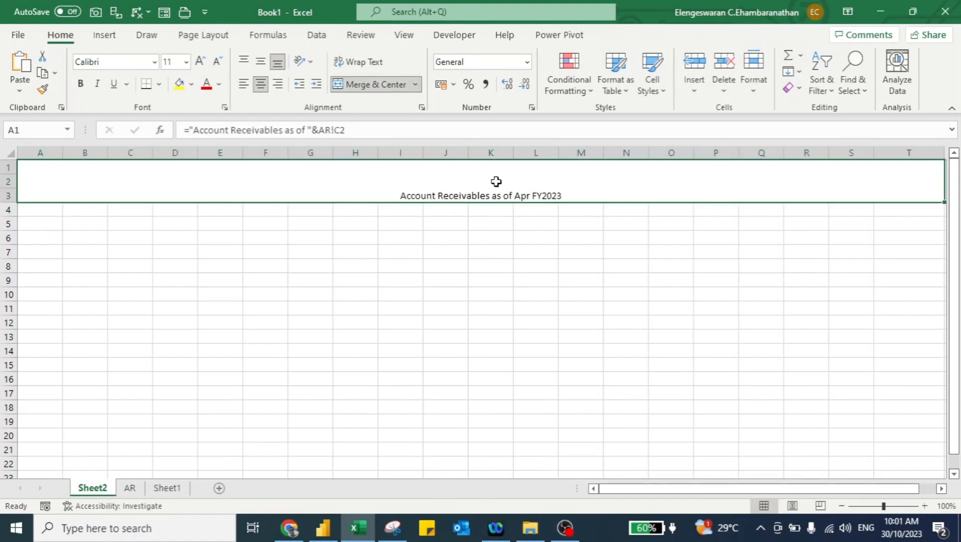
pyautogui.click(260, 61)
pyautogui.click(169, 62)
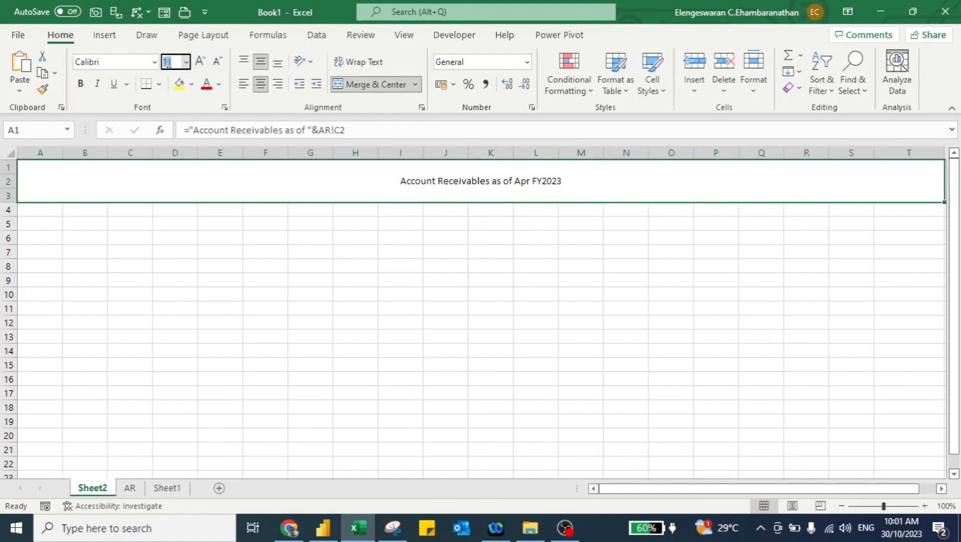
pyautogui.press('Return')
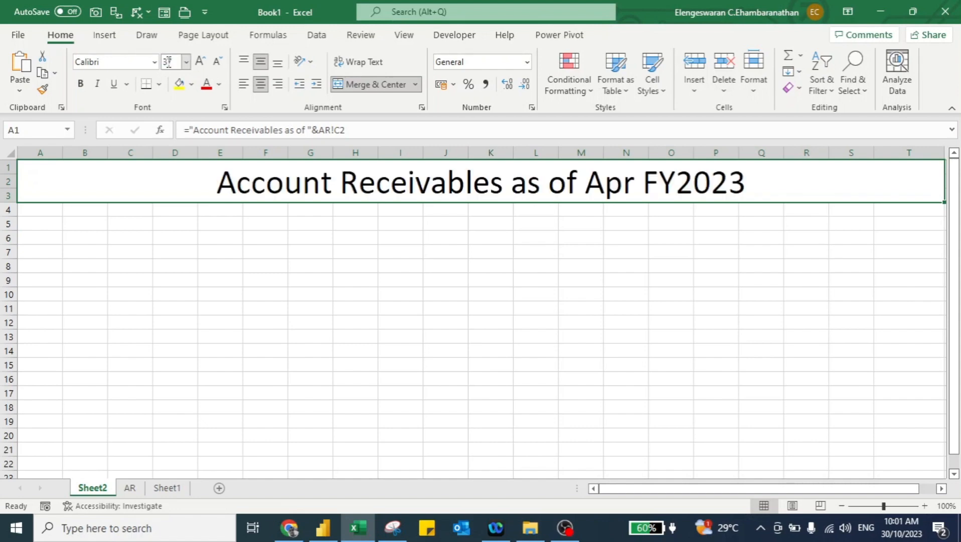
# Give the title cell a blue fill and make its text white and bold.
pyautogui.click(192, 84)
pyautogui.click(275, 167)
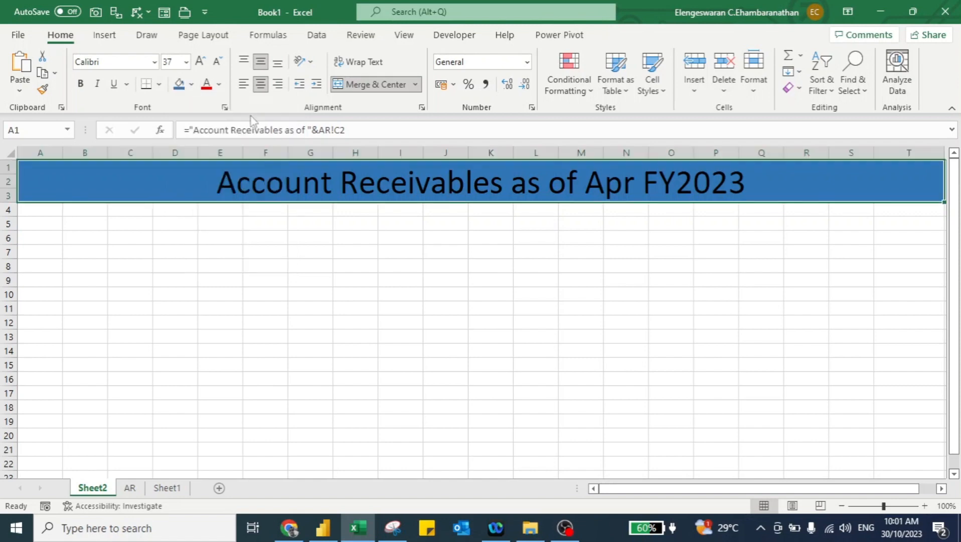
pyautogui.click(218, 84)
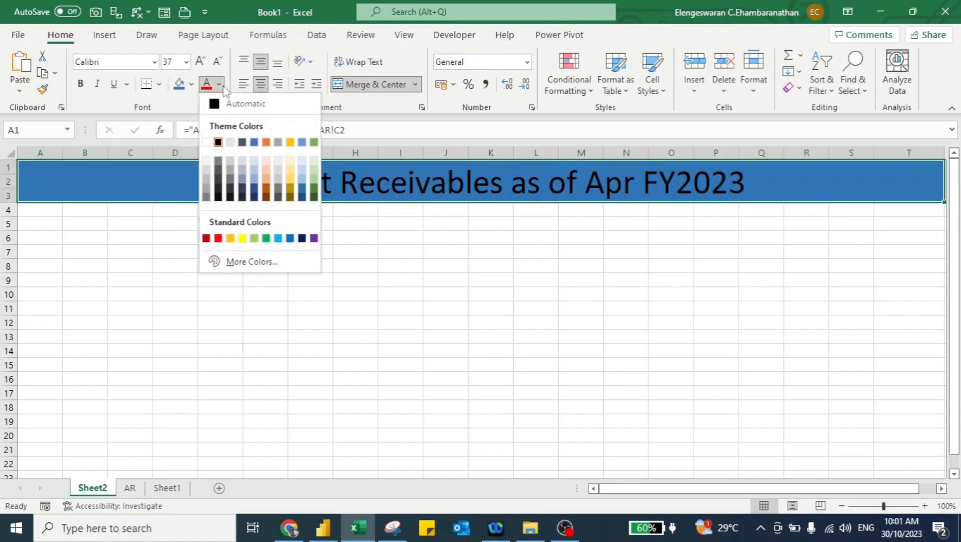
pyautogui.click(206, 142)
pyautogui.hotkey('ctrl', 'b')
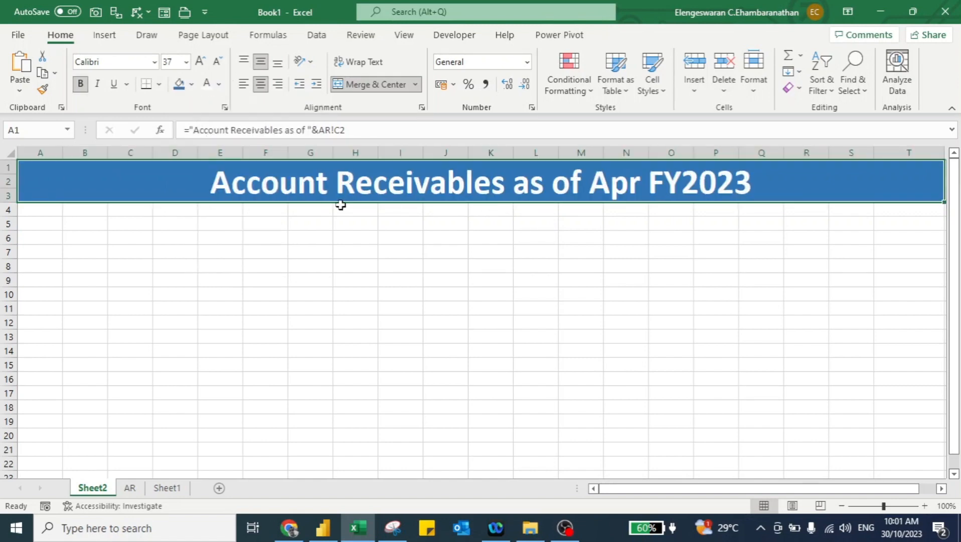
# Copy the months PivotTable on the AR sheet and paste it at cell E1.
pyautogui.hotkey('ctrl', 'pagedown')
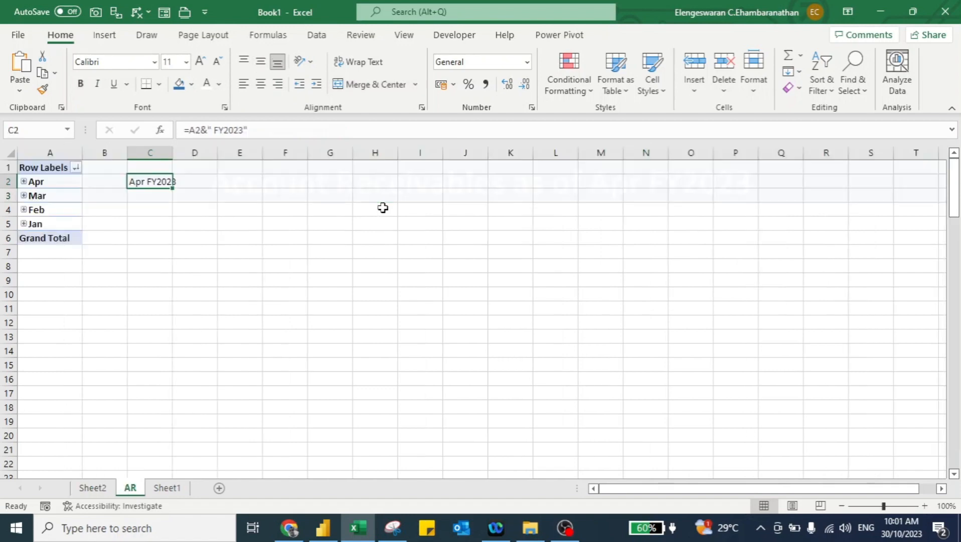
pyautogui.press('Up')
pyautogui.press('Left')
pyautogui.press('Left')
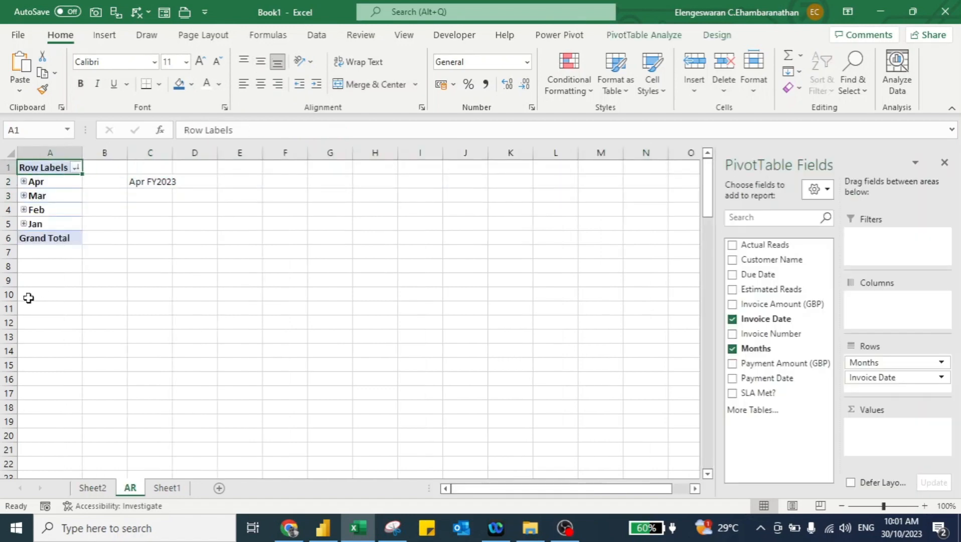
pyautogui.hotkey('ctrl', 'c')
pyautogui.press('Right')
pyautogui.press('Right')
pyautogui.press('Right')
pyautogui.press('Right')
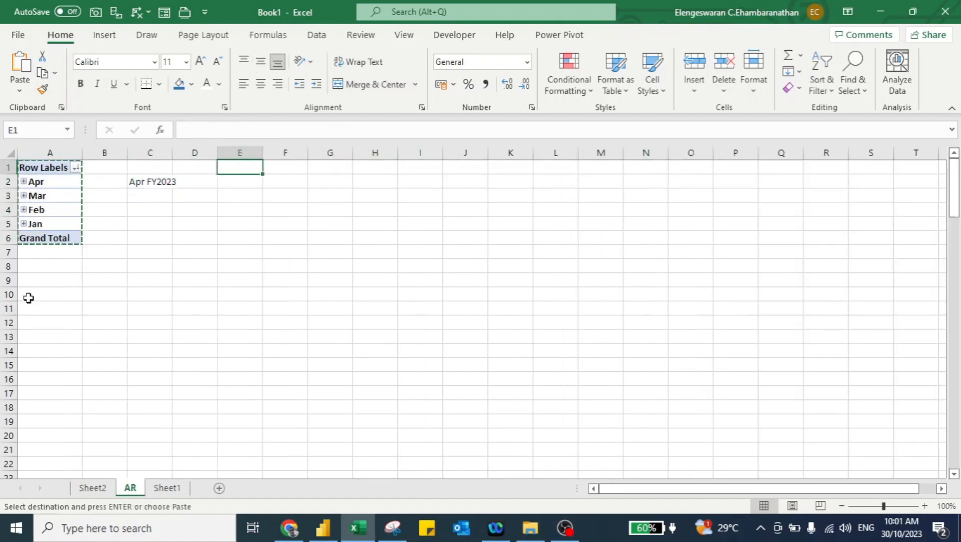
pyautogui.hotkey('ctrl', 'v')
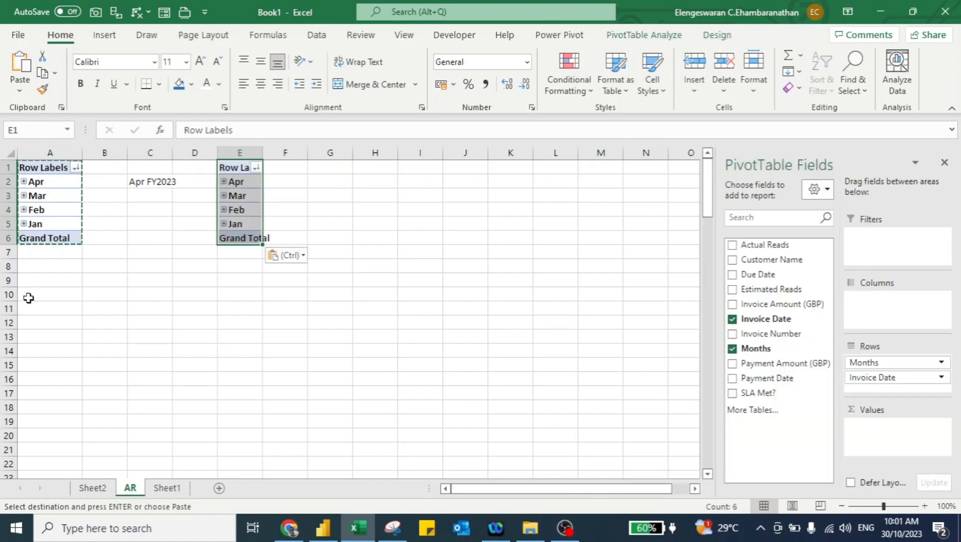
# Sort the copied PivotTable's months from oldest to newest and add the Invoice Amount (GBP) field to it.
pyautogui.click(256, 167)
pyautogui.click(167, 216)
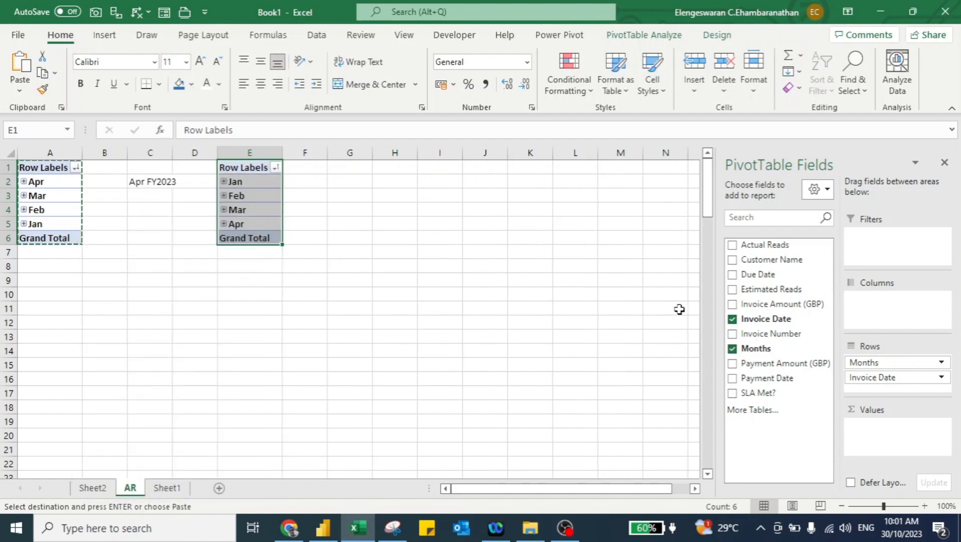
pyautogui.click(733, 304)
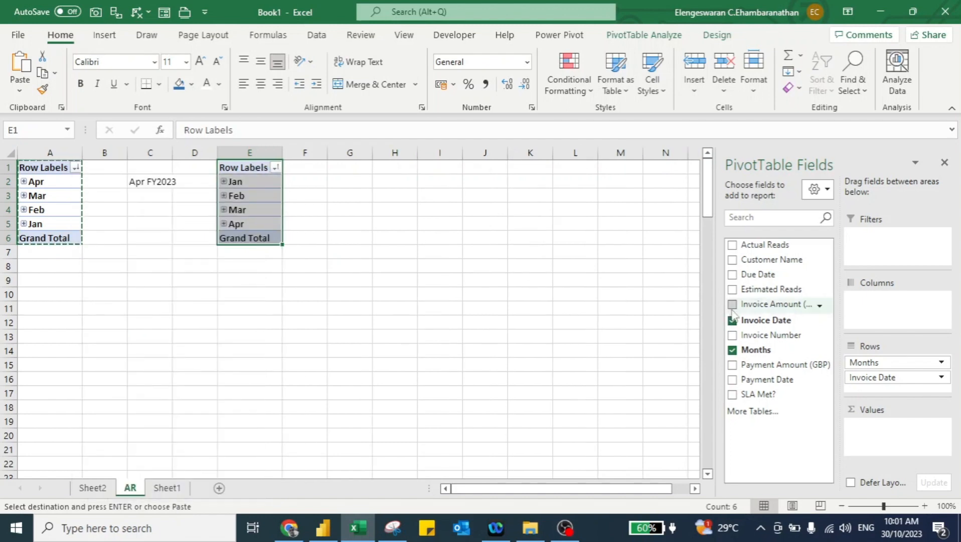
# Add the Payment Amount (GBP) field to the copied PivotTable and apply the Accounting format to both amount columns.
pyautogui.click(732, 364)
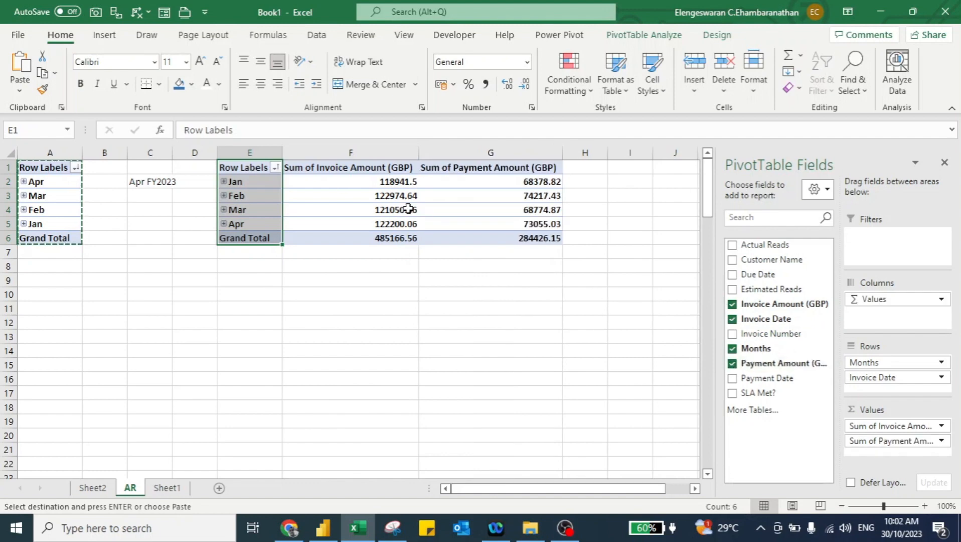
pyautogui.click(396, 181)
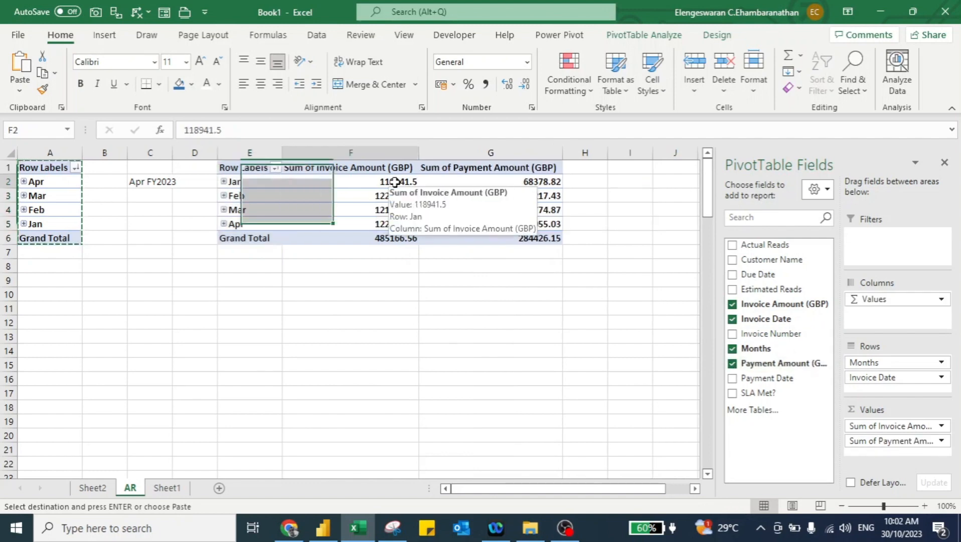
pyautogui.hotkey('shift', 'Down')
pyautogui.hotkey('shift', 'Down')
pyautogui.hotkey('shift', 'Down')
pyautogui.hotkey('shift', 'Down')
pyautogui.hotkey('shift', 'Right')
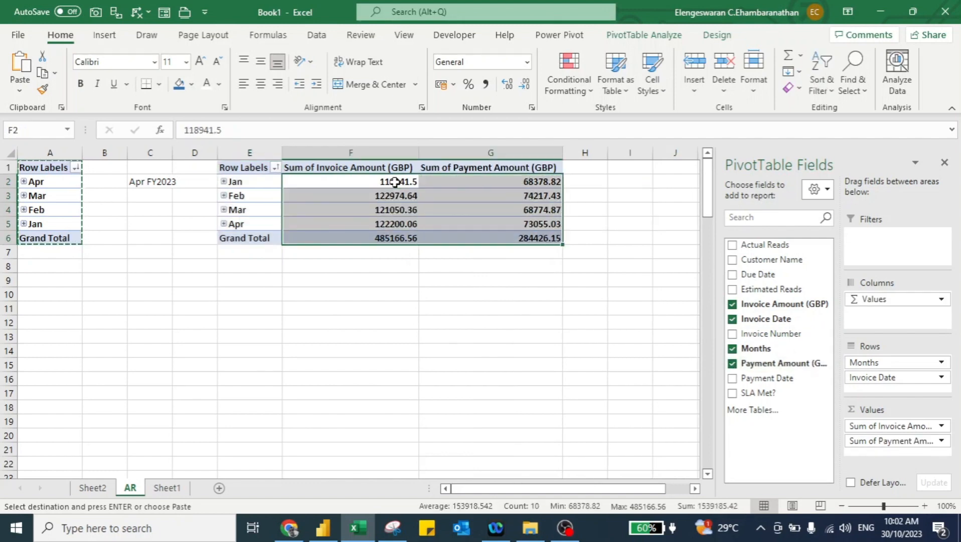
pyautogui.rightClick(396, 181)
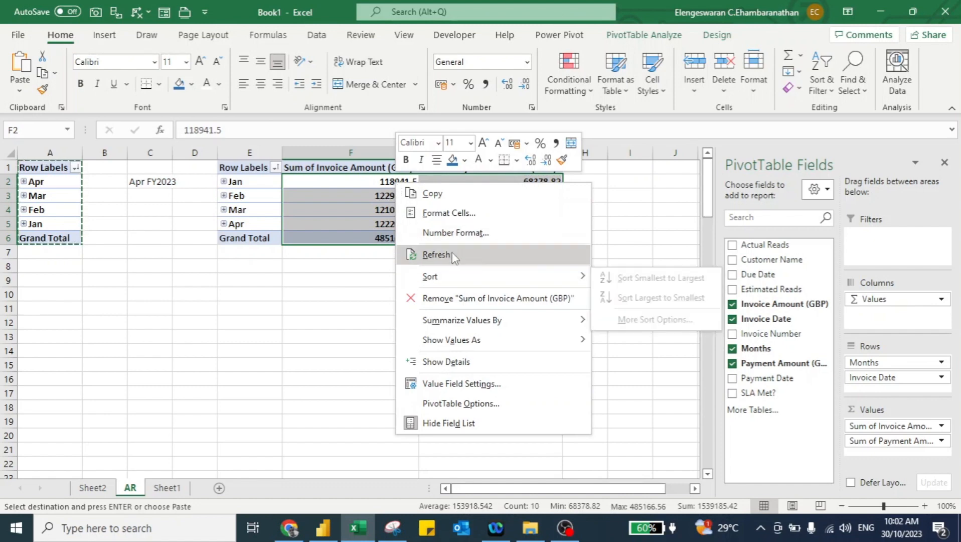
pyautogui.click(448, 212)
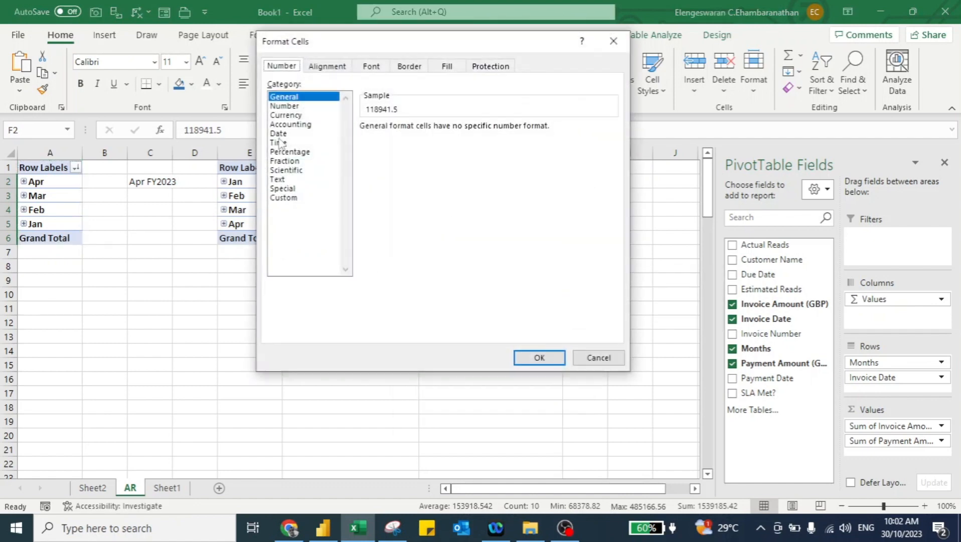
pyautogui.click(279, 142)
pyautogui.press('Up')
pyautogui.press('Up')
pyautogui.press('Return')
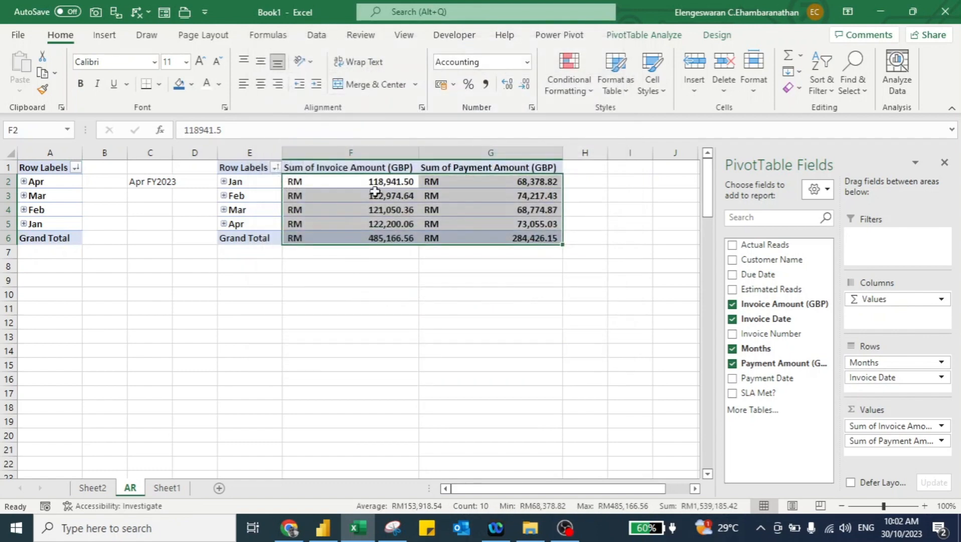
# Set the Accounting format of the PivotTable's amounts to 0 decimal places with no currency symbol.
pyautogui.rightClick(382, 187)
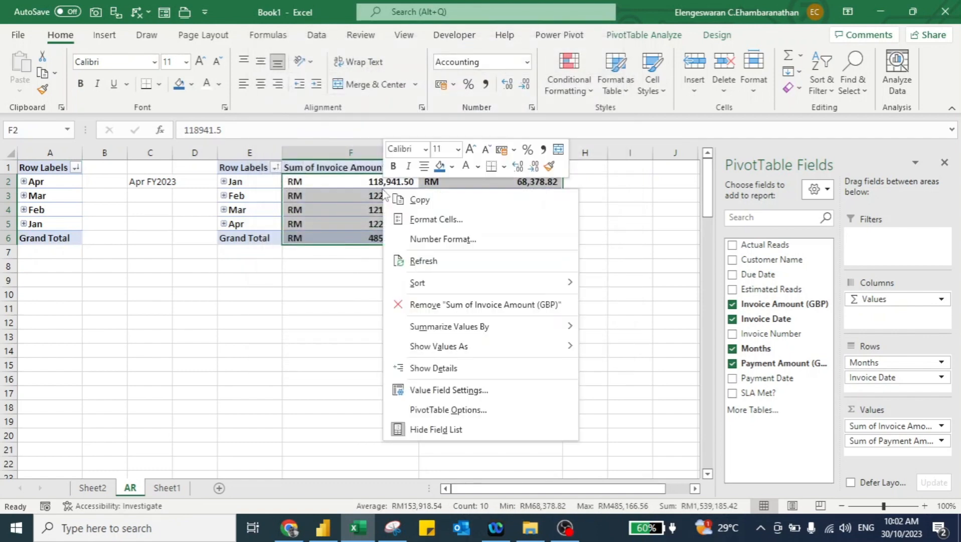
pyautogui.click(432, 224)
pyautogui.click(443, 141)
pyautogui.click(443, 141)
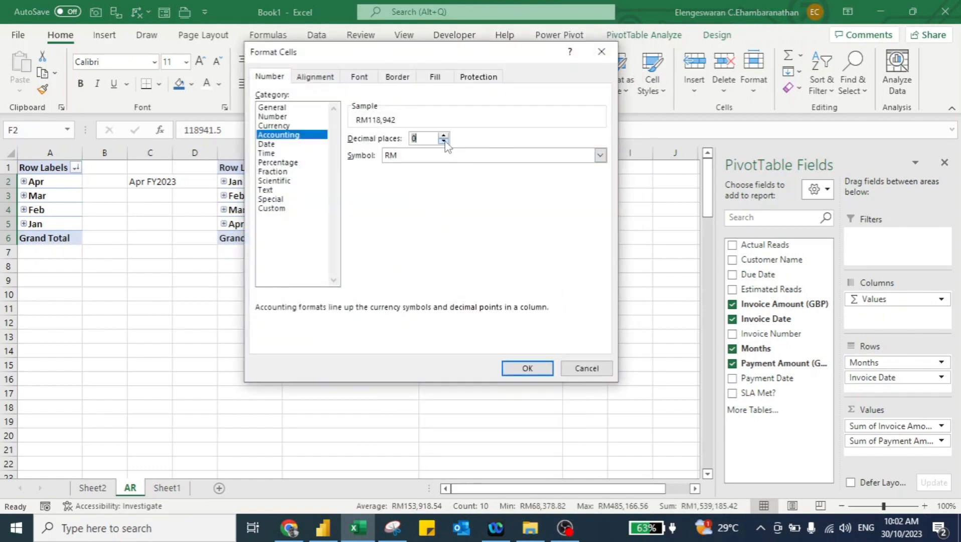
pyautogui.click(423, 155)
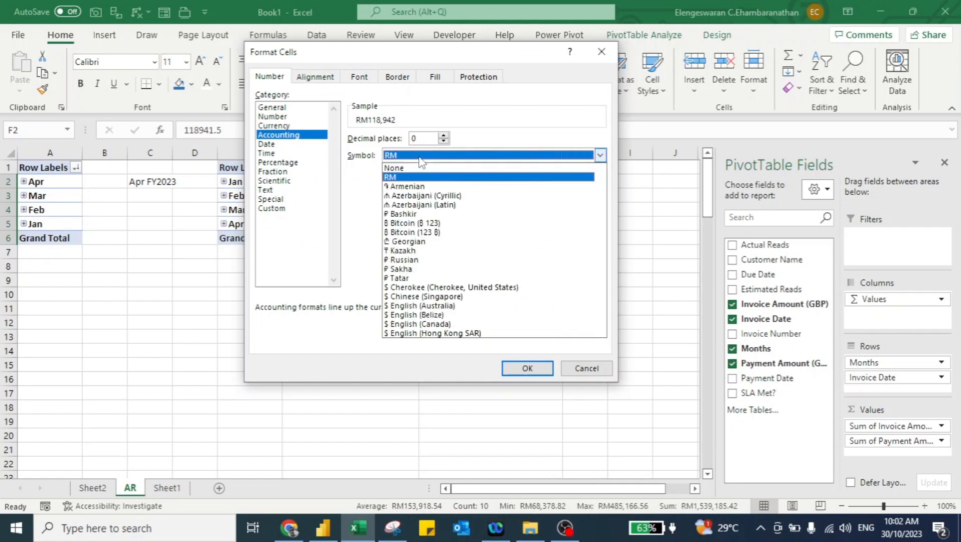
pyautogui.click(393, 165)
pyautogui.click(521, 369)
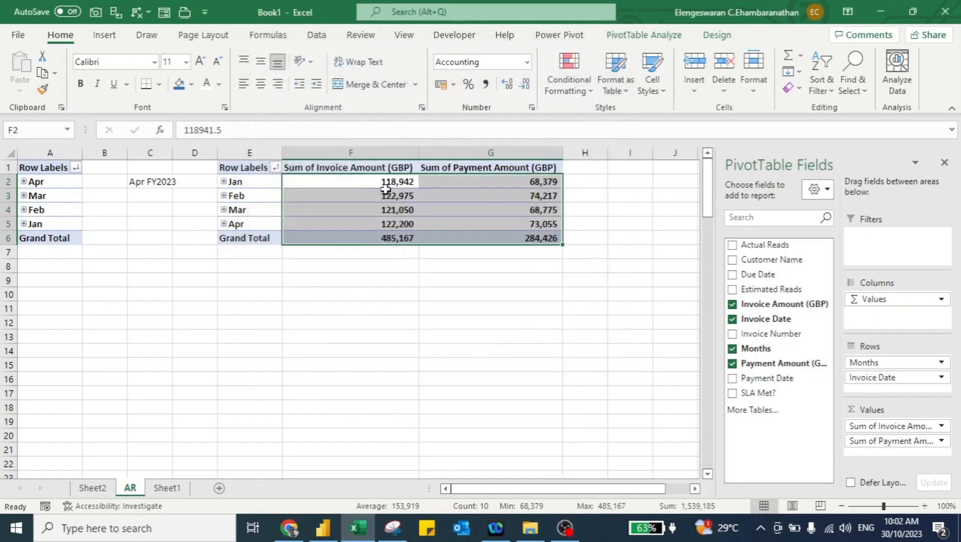
# Start a calculated field named Outstanding Amount (GBP) in the PivotTable.
pyautogui.press('Left')
pyautogui.press('Right')
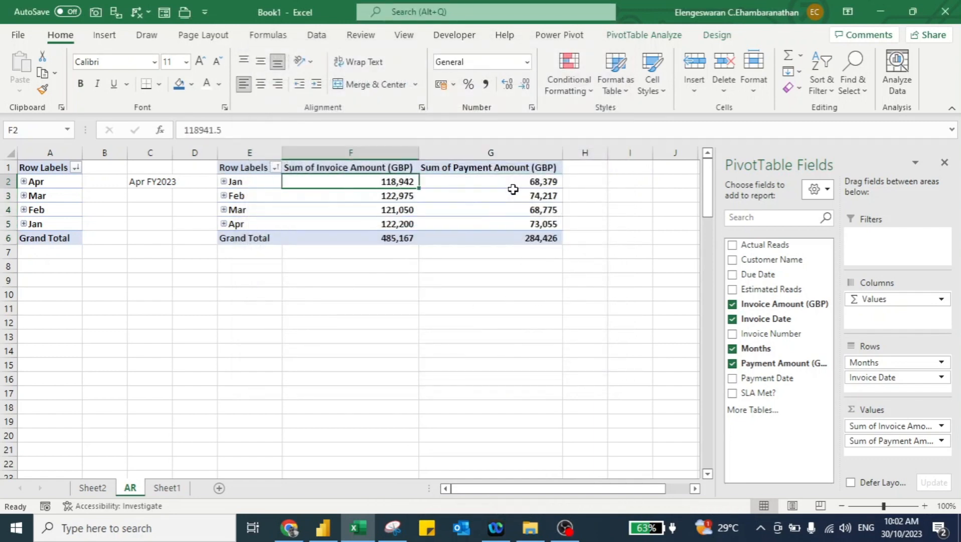
pyautogui.click(648, 36)
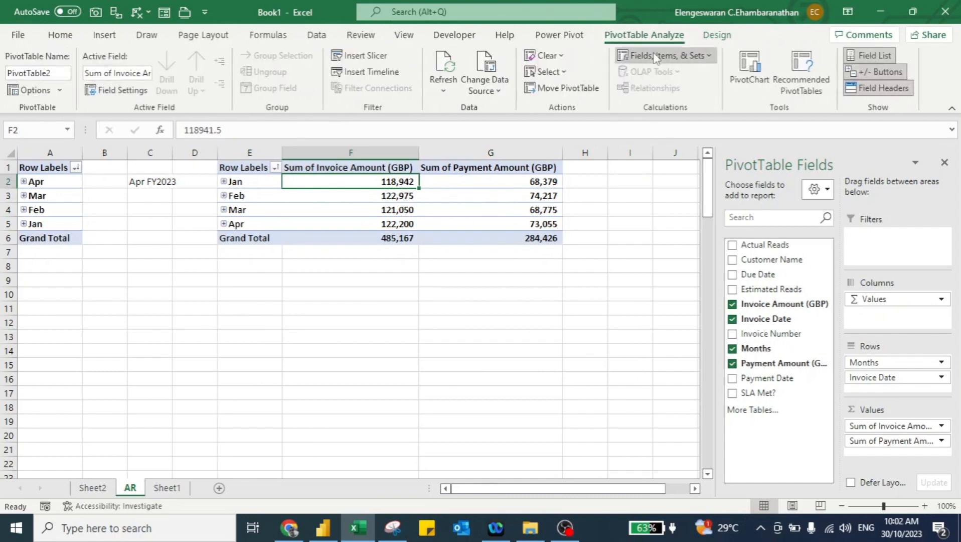
pyautogui.click(656, 55)
pyautogui.click(653, 75)
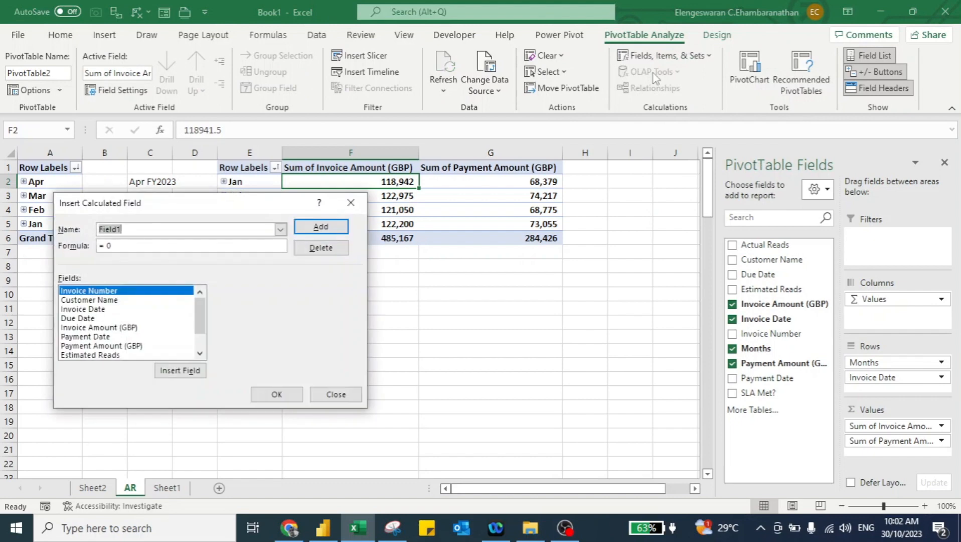
pyautogui.press('BackSpace')
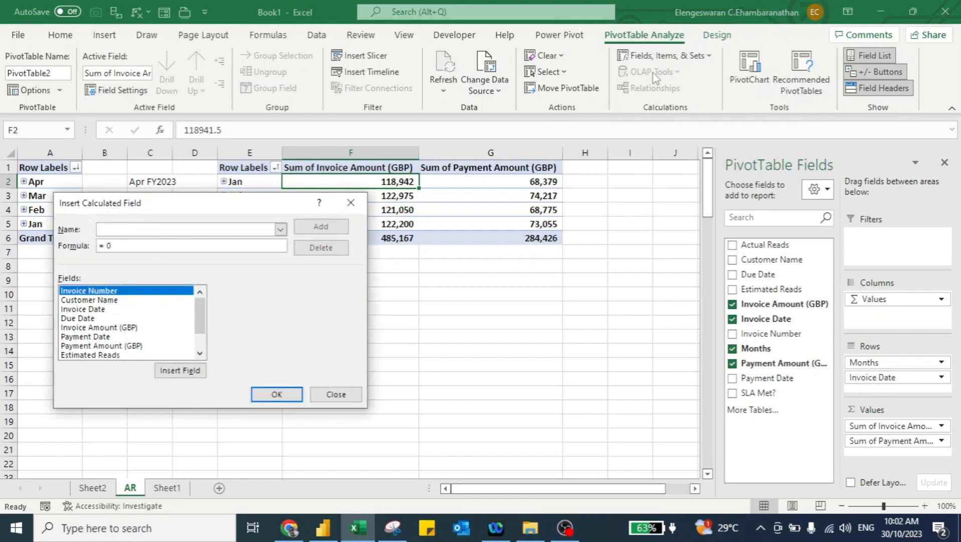
pyautogui.write('Outstanding Amount (GBP')
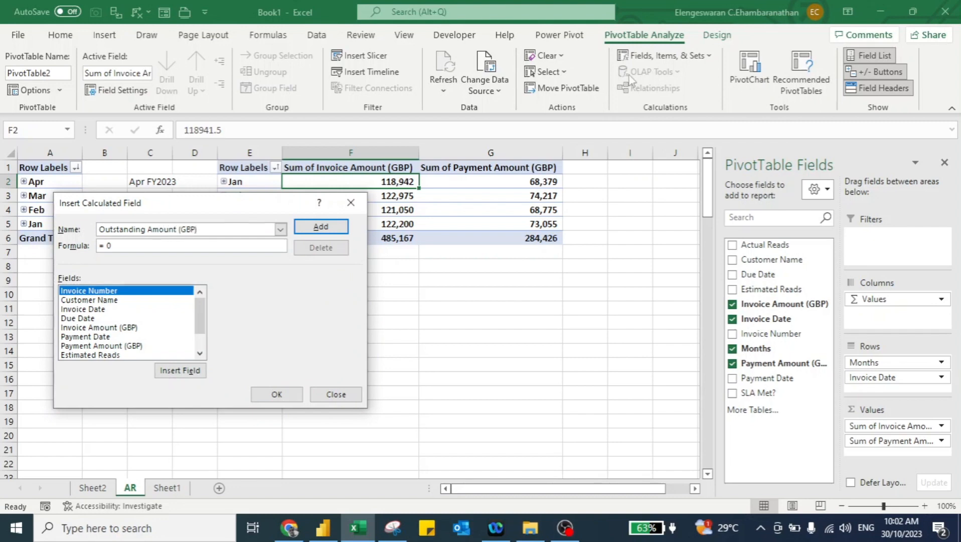
# Define the calculated field as Invoice Amount (GBP) minus Payment Amount (GBP) and add it to the PivotTable.
pyautogui.press('Tab')
pyautogui.click(115, 329)
pyautogui.click(178, 370)
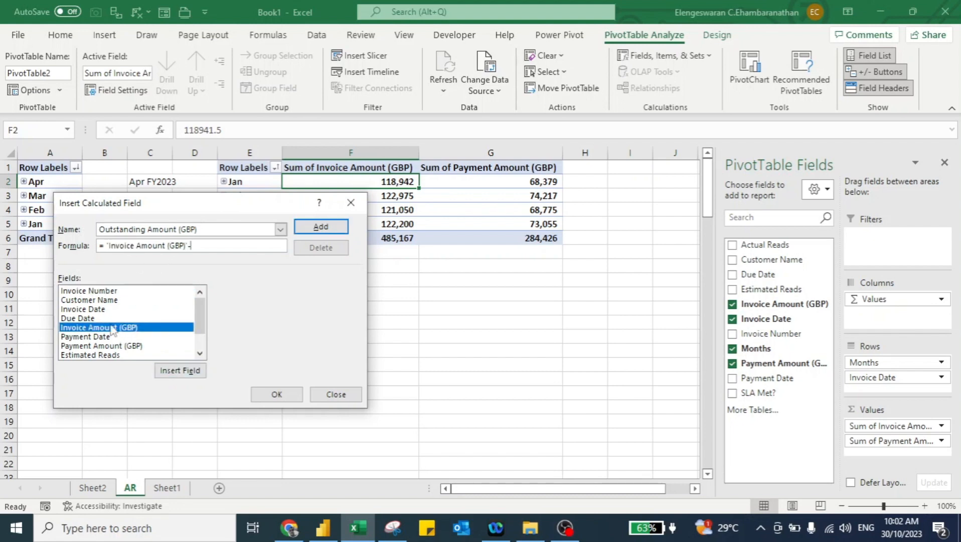
pyautogui.click(101, 345)
pyautogui.click(179, 370)
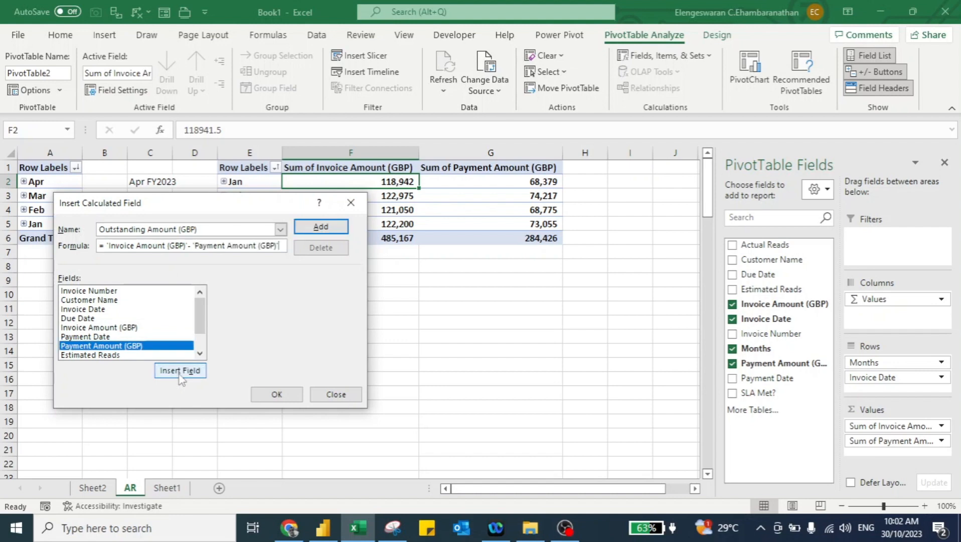
pyautogui.click(308, 230)
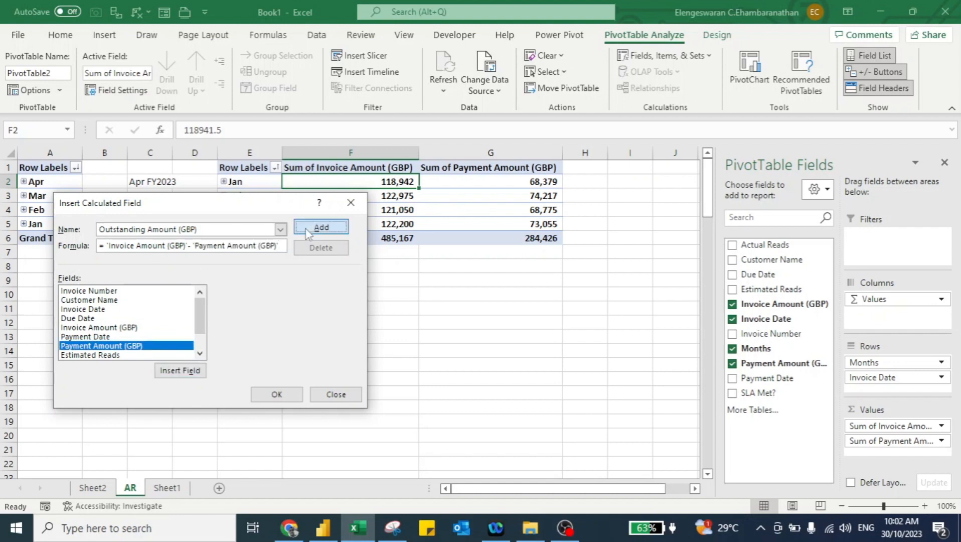
pyautogui.click(275, 394)
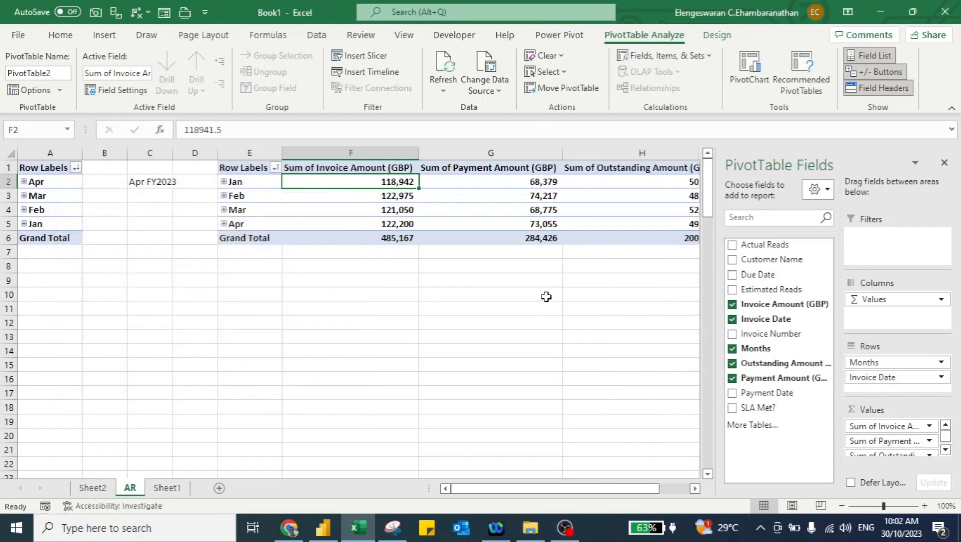
# Remove the Invoice Amount (GBP) and Payment Amount (GBP) fields from the PivotTable and copy it to cell H1.
pyautogui.click(732, 305)
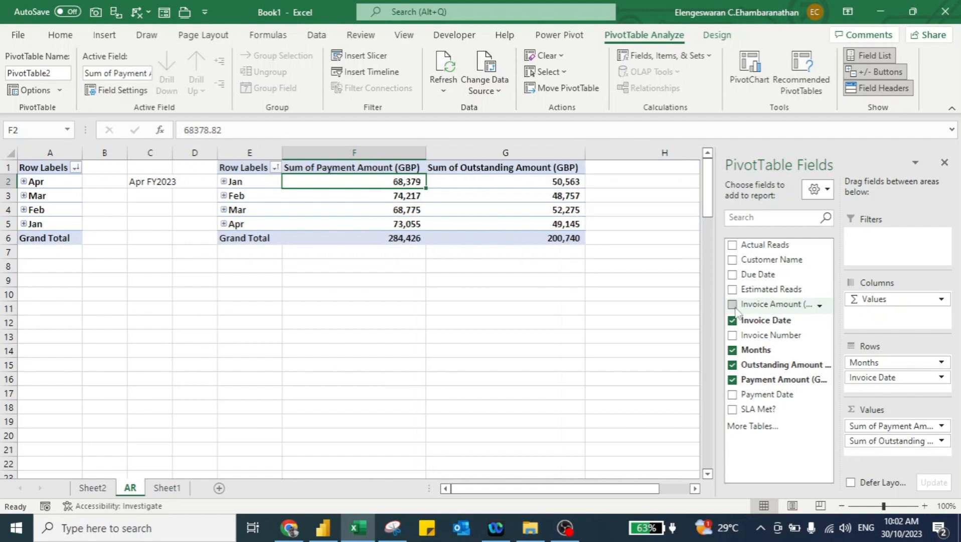
pyautogui.moveTo(731, 378); pyautogui.dragTo(342, 199)
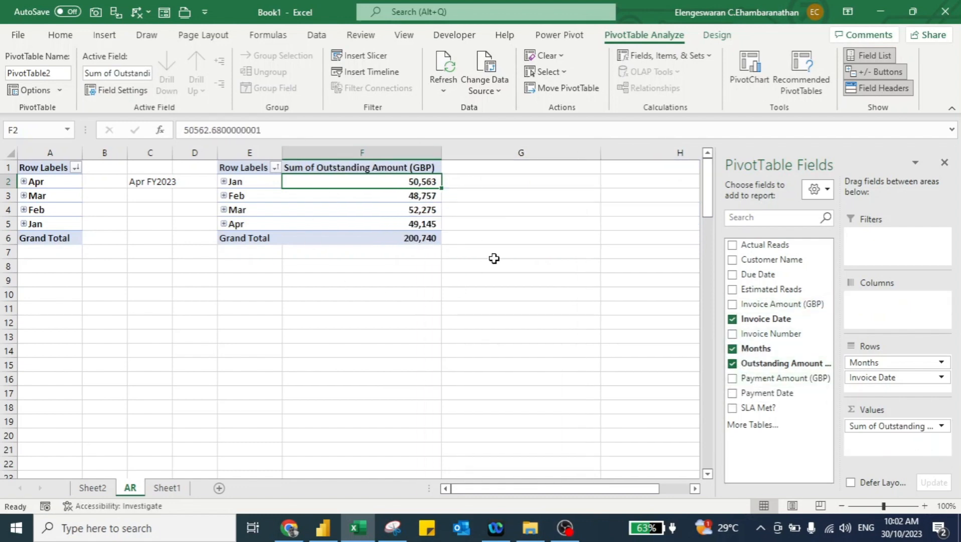
pyautogui.press('Left')
pyautogui.press('Up')
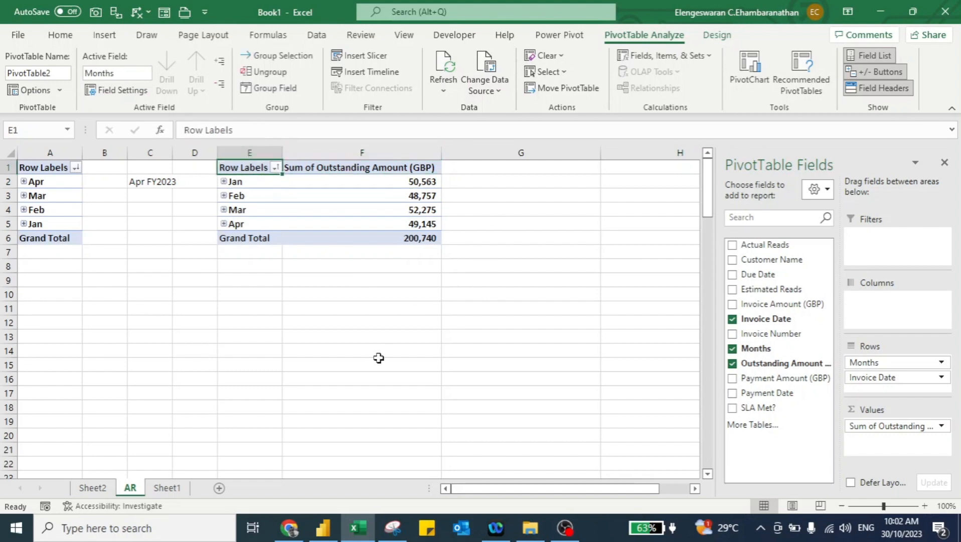
pyautogui.hotkey('ctrl', 'shift', 'Down')
pyautogui.hotkey('ctrl', 'shift', 'Right')
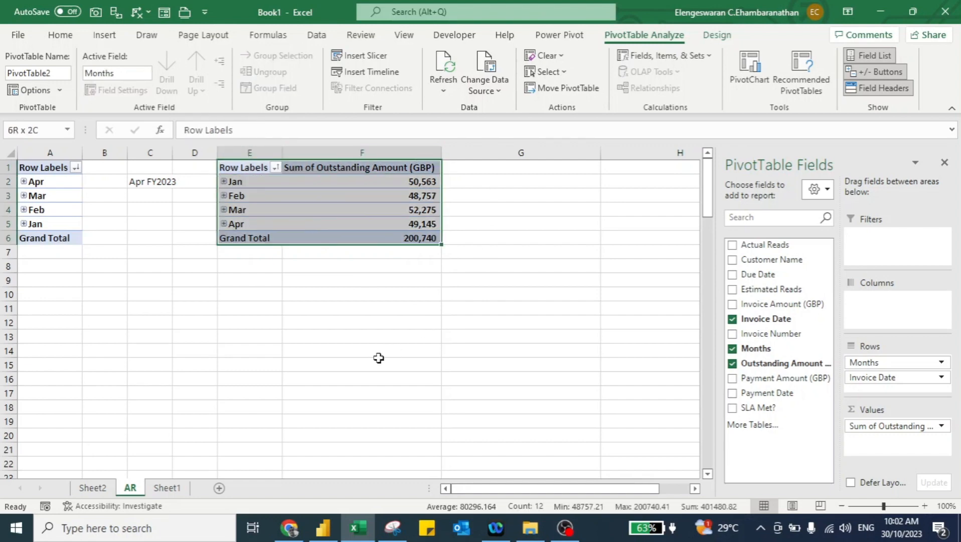
pyautogui.hotkey('ctrl', 'c')
pyautogui.press('Right')
pyautogui.press('Right')
pyautogui.press('Right')
pyautogui.hotkey('ctrl', 'v')
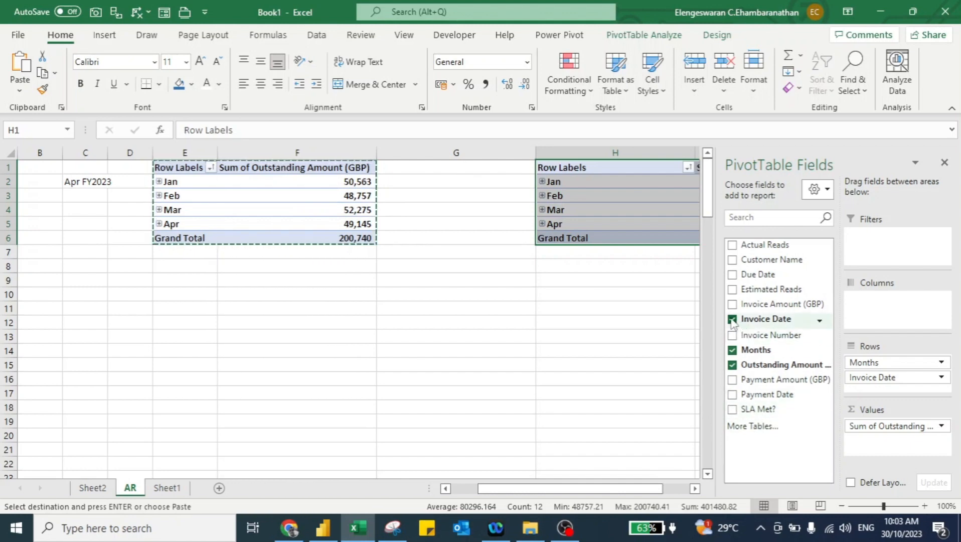
# In the new PivotTable, remove Outstanding Amount (GBP), put SLA Met? in the columns and count Customer Name as the values.
pyautogui.click(732, 363)
pyautogui.moveTo(775, 407); pyautogui.dragTo(895, 313)
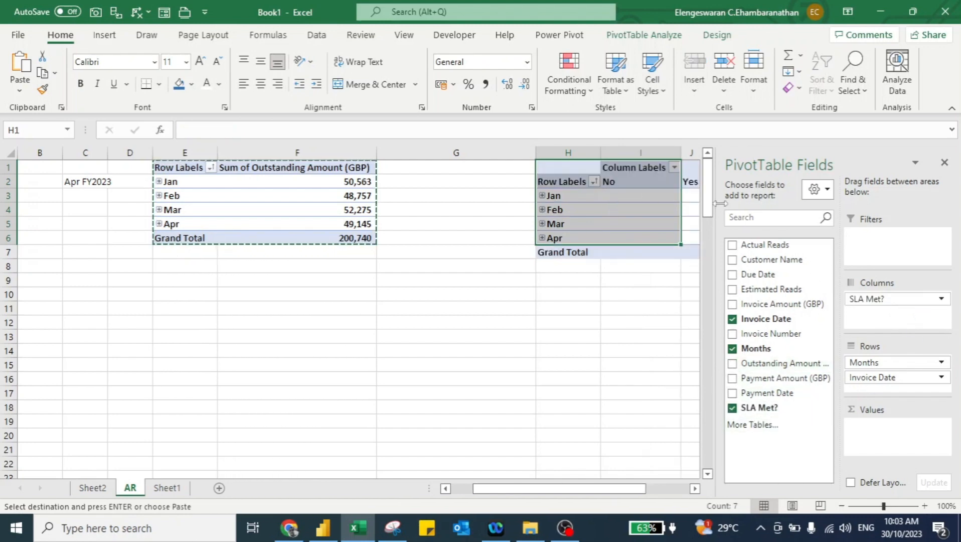
pyautogui.moveTo(763, 259); pyautogui.dragTo(883, 439)
pyautogui.press('Right')
pyautogui.press('Right')
pyautogui.press('Right')
pyautogui.press('Right')
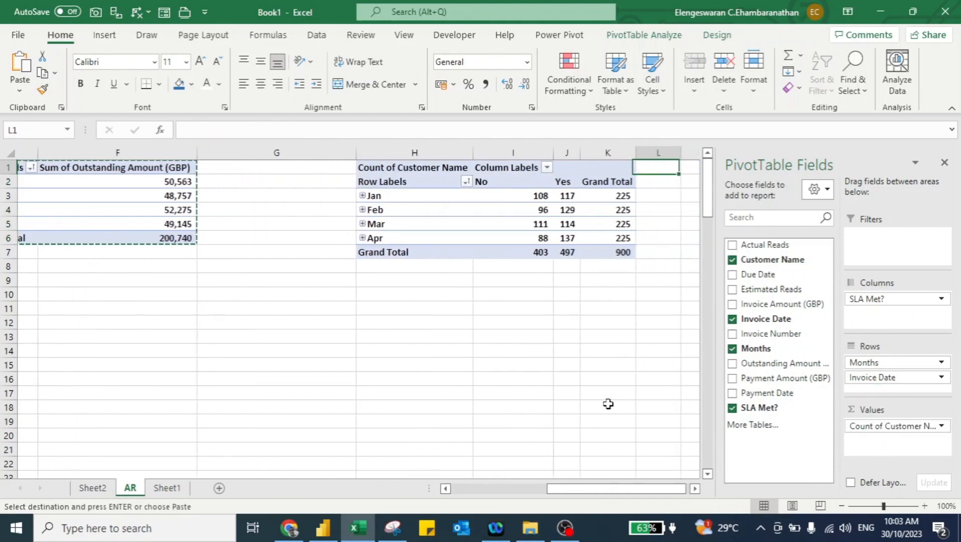
pyautogui.press('Down')
pyautogui.press('Down')
pyautogui.press('Left')
pyautogui.press('Left')
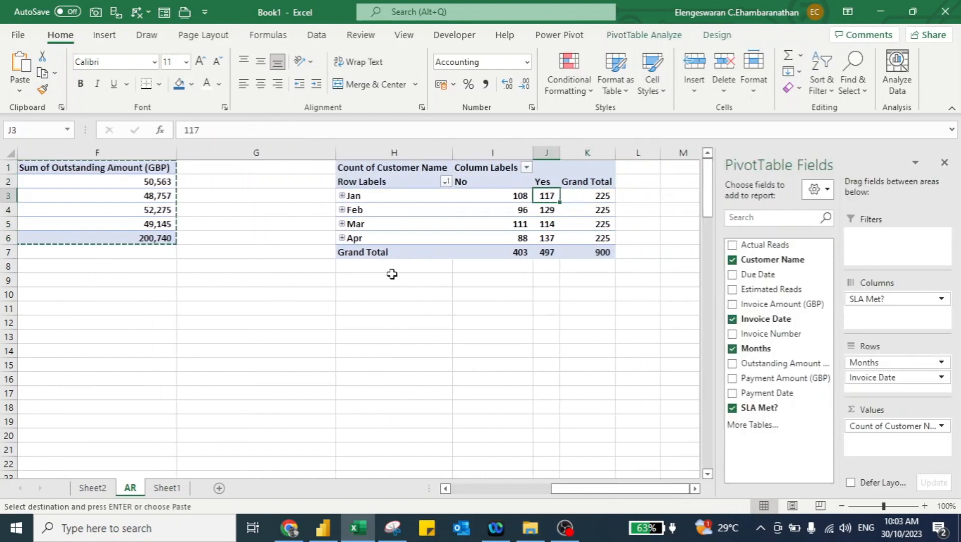
# Copy the whole SLA Met? PivotTable and paste it at cell N1.
pyautogui.press('Left')
pyautogui.press('Left')
pyautogui.press('Up')
pyautogui.press('Up')
pyautogui.hotkey('ctrl', 'shift', 'Down')
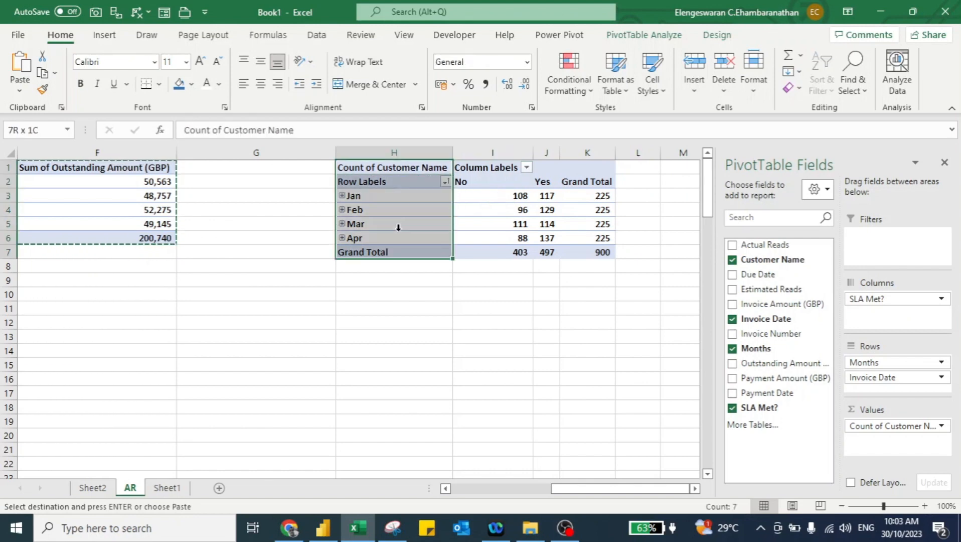
pyautogui.hotkey('shift', 'Right')
pyautogui.hotkey('shift', 'Right')
pyautogui.hotkey('shift', 'Right')
pyautogui.hotkey('ctrl', 'c')
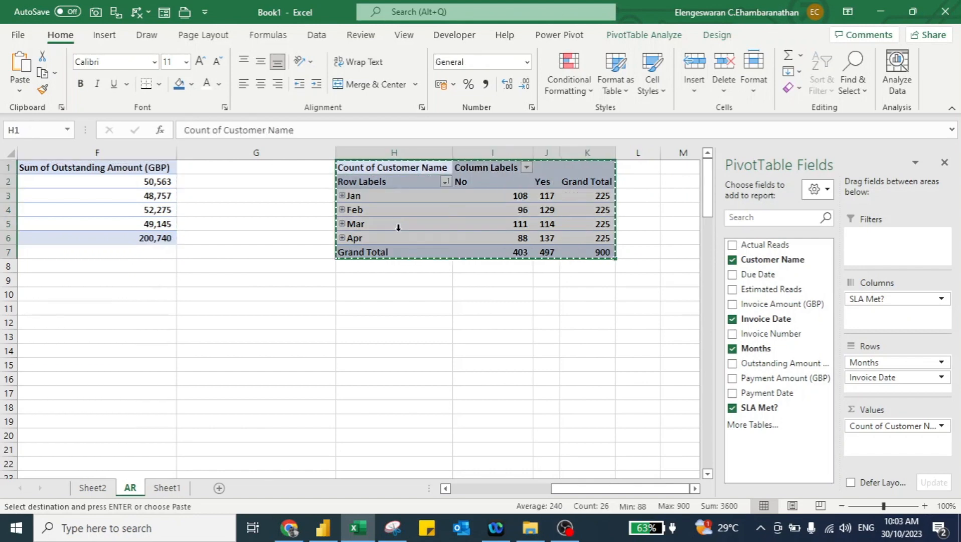
pyautogui.press('Right')
pyautogui.press('Right')
pyautogui.press('Right')
pyautogui.press('Right')
pyautogui.press('Right')
pyautogui.press('Right')
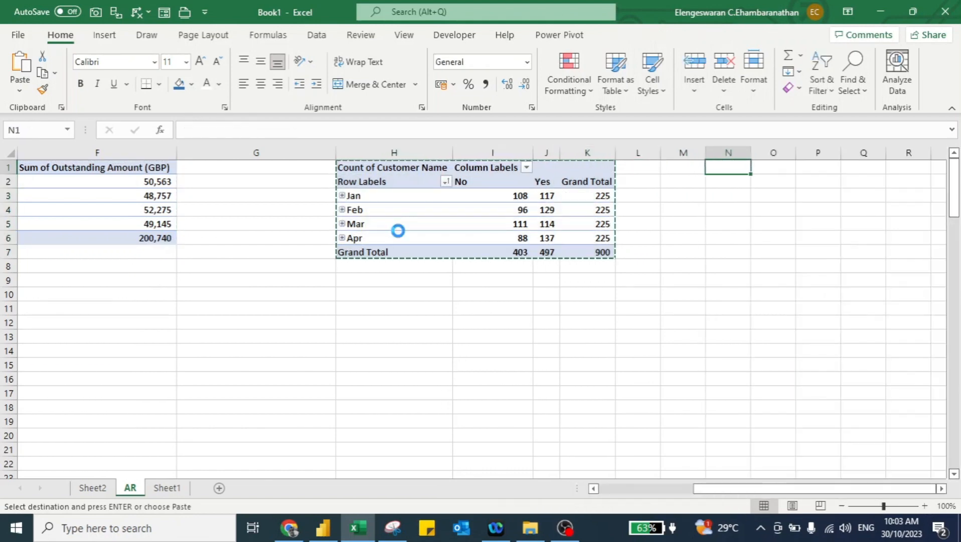
pyautogui.hotkey('ctrl', 'v')
# Remove the SLA Met?, Customer Name, Invoice Date and Months fields from the PivotTable pasted at N1.
pyautogui.press('Right')
pyautogui.press('Right')
pyautogui.press('Right')
pyautogui.press('Right')
pyautogui.press('Left')
pyautogui.press('Left')
pyautogui.press('Left')
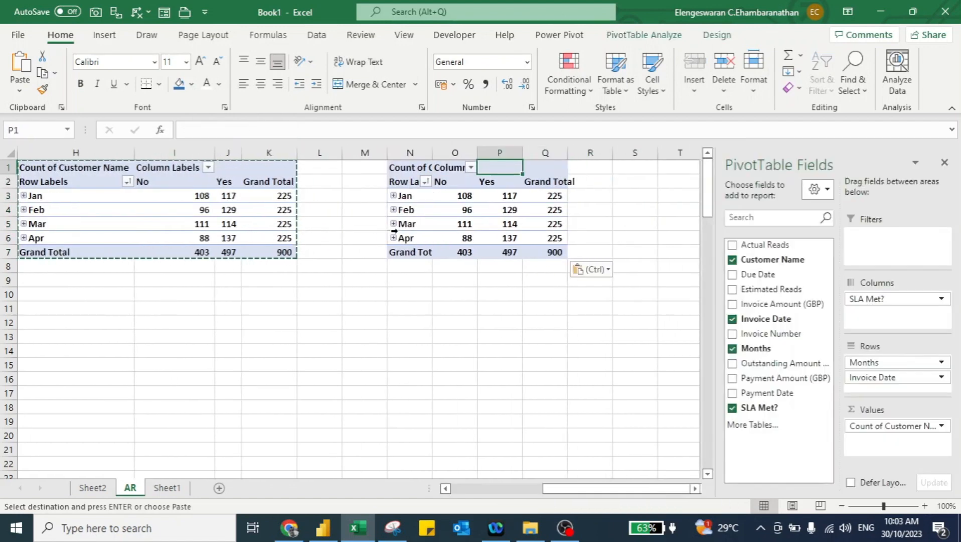
pyautogui.press('Down')
pyautogui.press('Down')
pyautogui.press('Left')
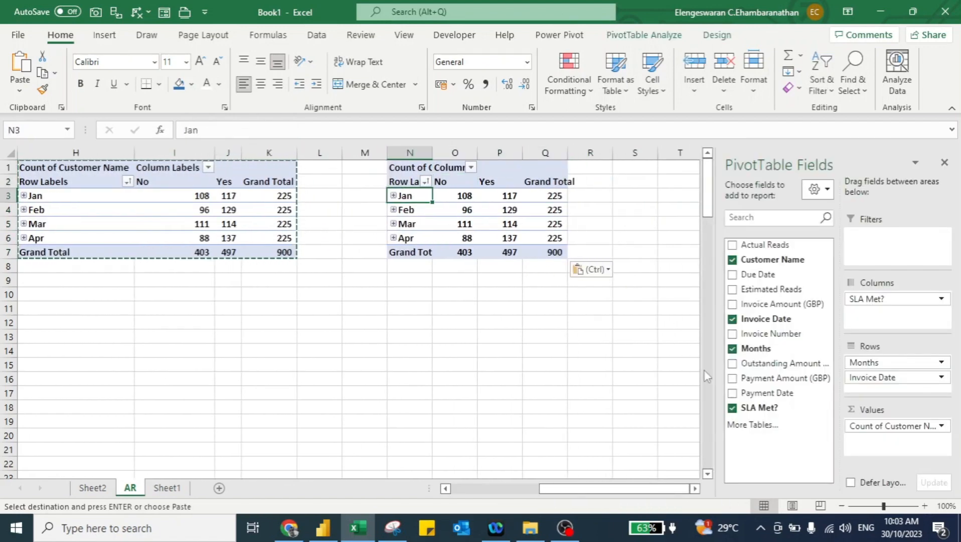
pyautogui.click(731, 408)
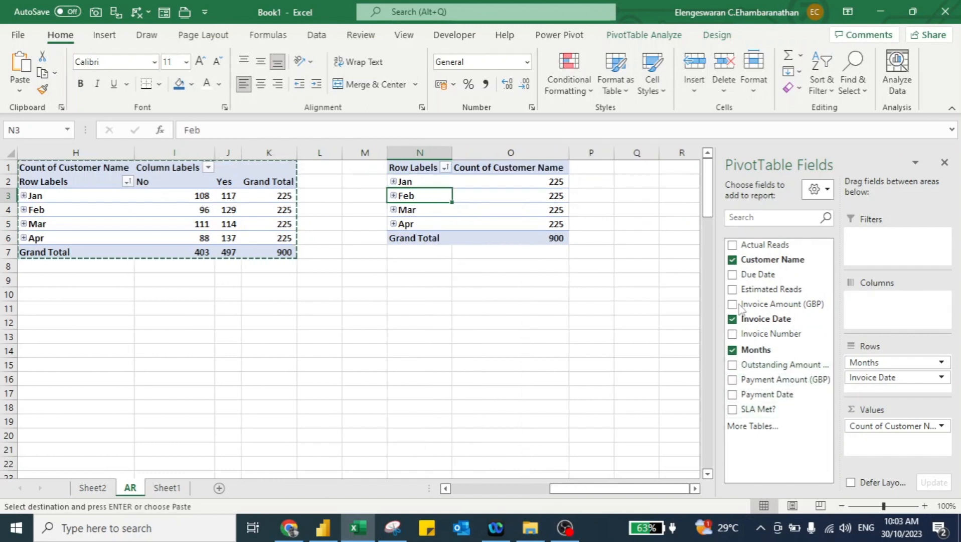
pyautogui.click(732, 259)
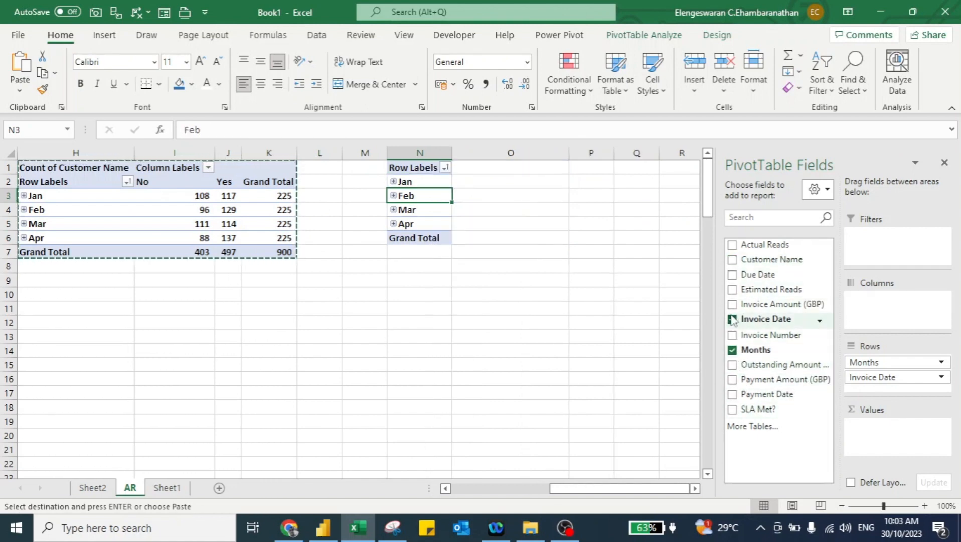
pyautogui.click(732, 319)
pyautogui.click(732, 350)
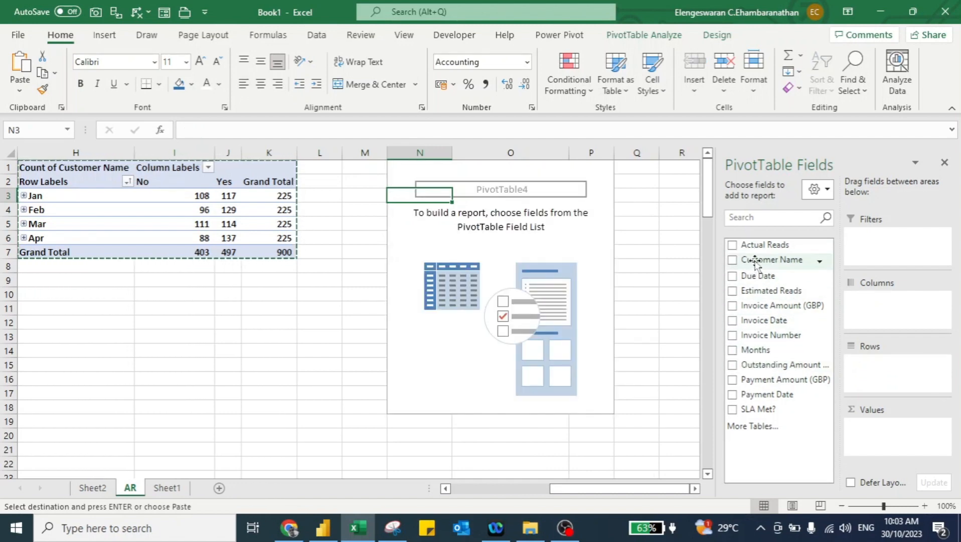
# In the PivotTable at N1, put Customer Name in the rows and sum Outstanding Amount (GBP) as the values.
pyautogui.moveTo(756, 264); pyautogui.dragTo(910, 381)
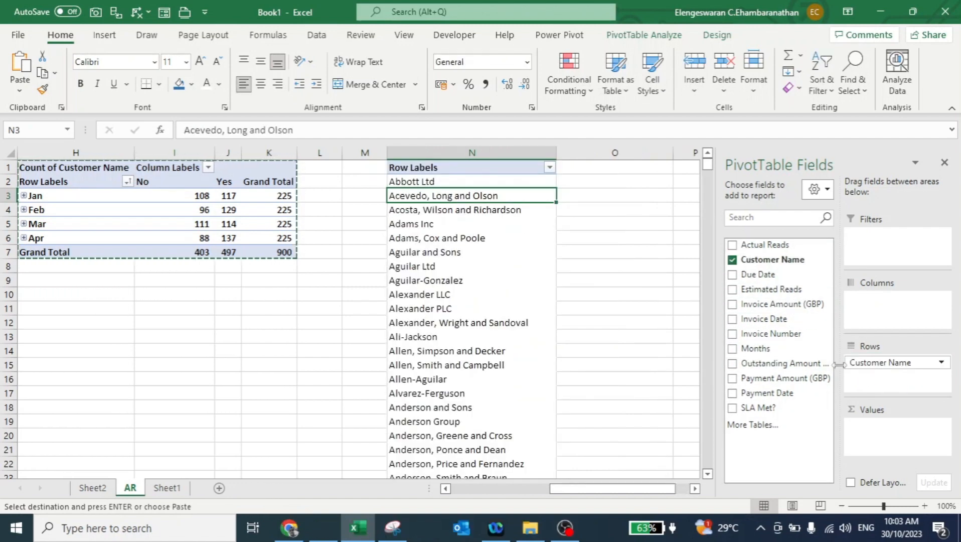
pyautogui.moveTo(766, 364); pyautogui.dragTo(848, 429)
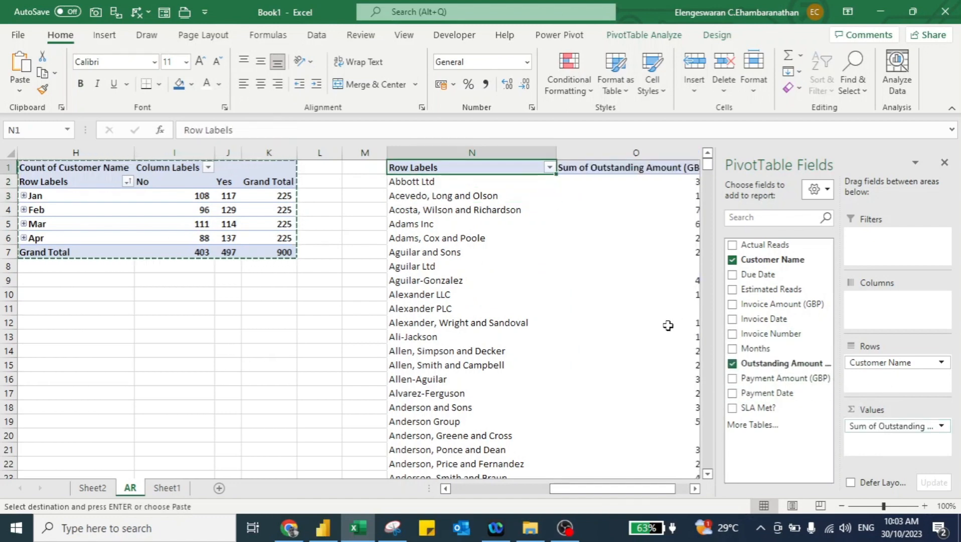
pyautogui.press('Down')
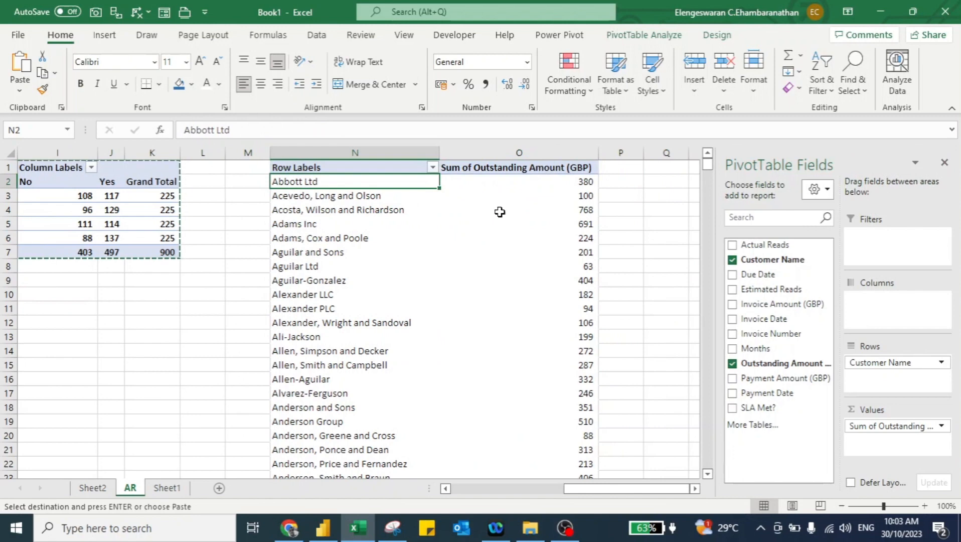
# Filter the customer PivotTable to the top 5 items by Sum of Outstanding Amount (GBP).
pyautogui.click(433, 168)
pyautogui.moveTo(379, 287)
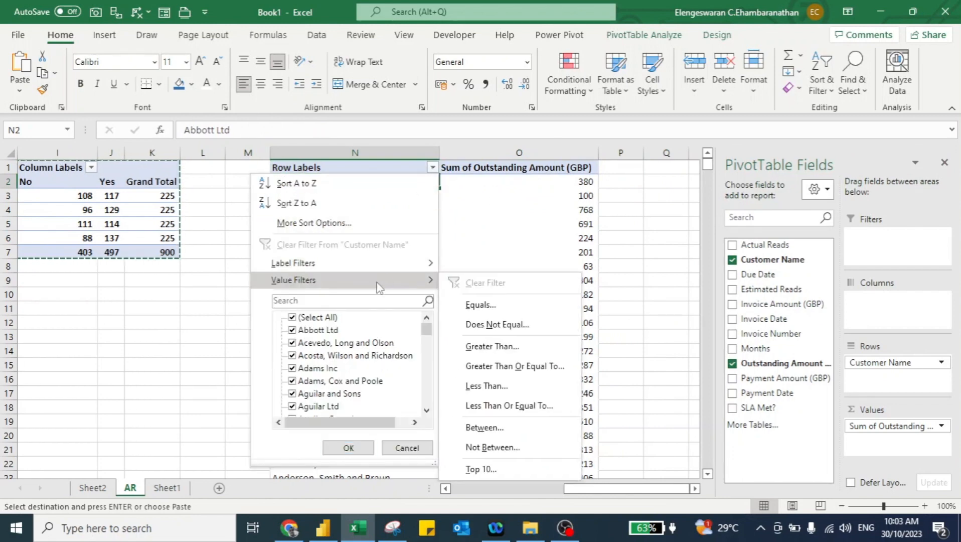
pyautogui.click(487, 468)
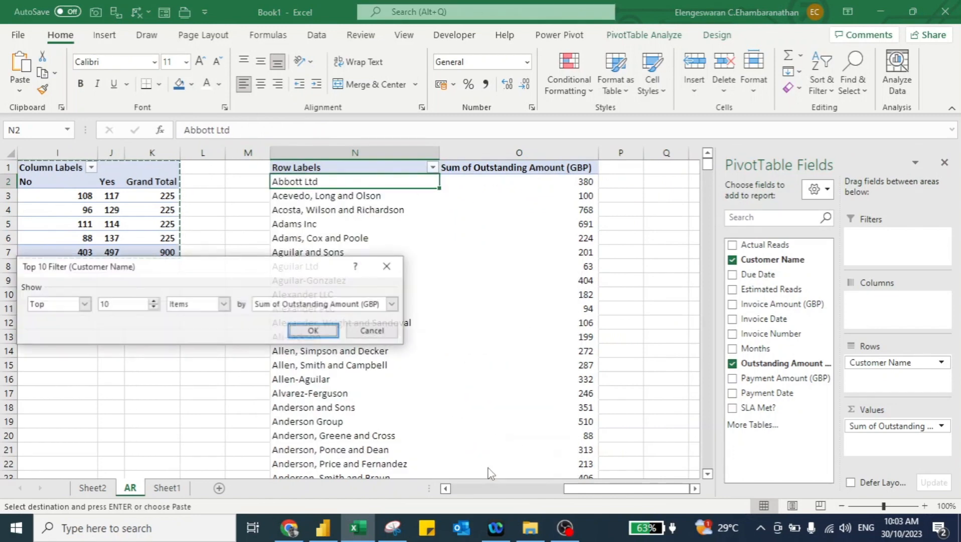
pyautogui.click(112, 308)
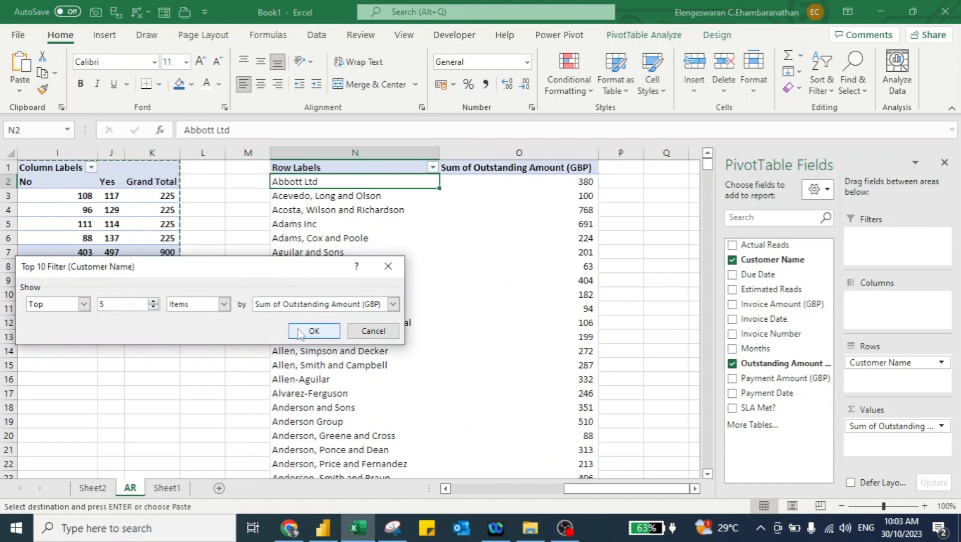
pyautogui.click(314, 330)
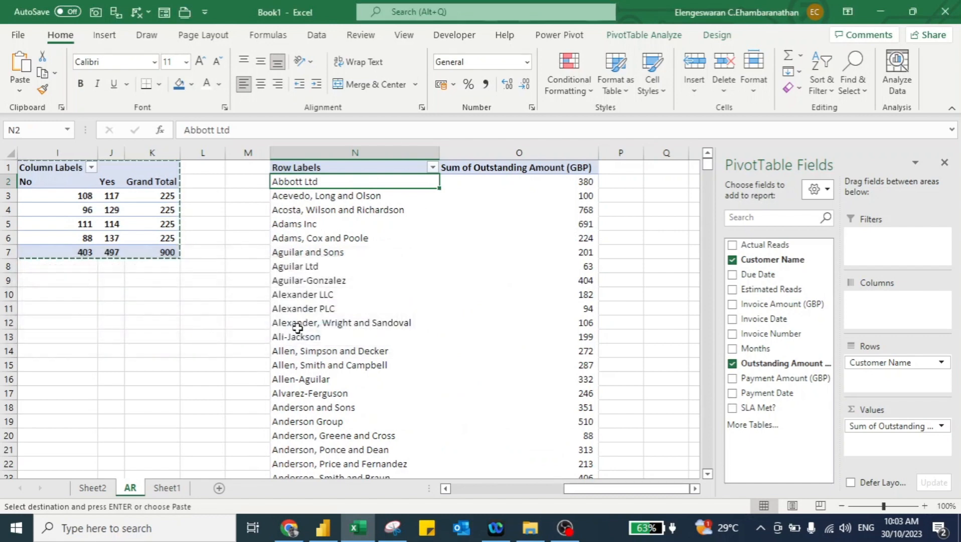
# Sort the top customers by outstanding amount from largest to smallest.
pyautogui.click(543, 181)
pyautogui.rightClick(547, 185)
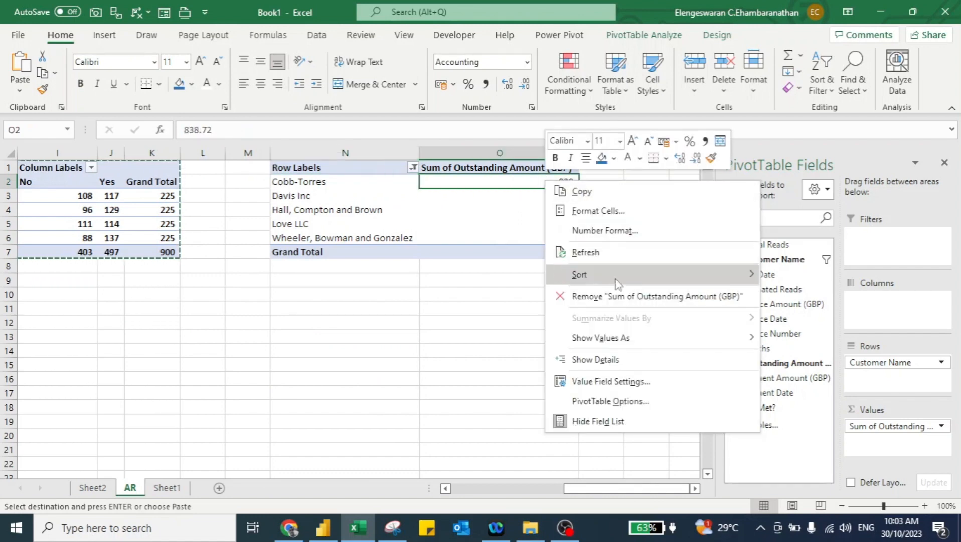
pyautogui.moveTo(611, 277)
pyautogui.click(808, 296)
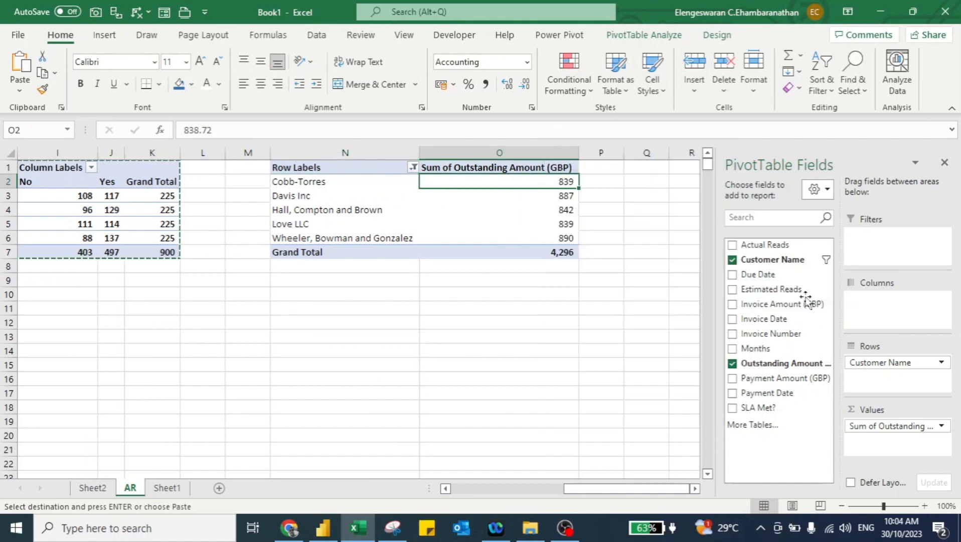
# Hide the field headers of the top-customers PivotTable.
pyautogui.press('Left')
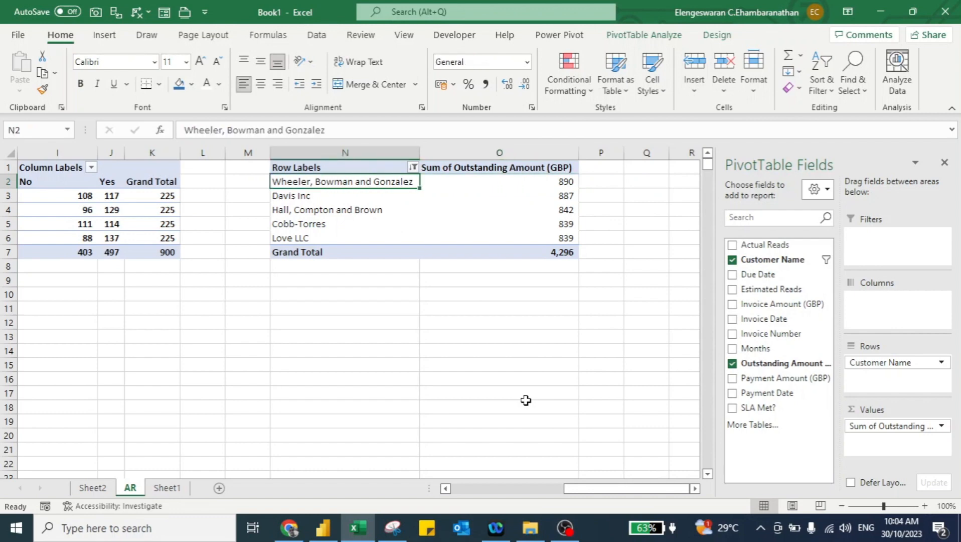
pyautogui.press('Up')
pyautogui.click(642, 35)
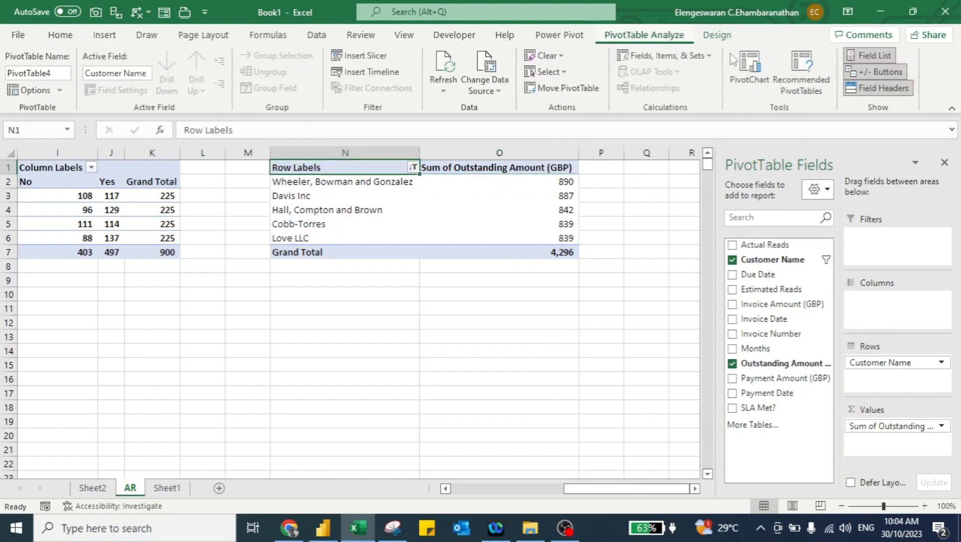
pyautogui.click(880, 90)
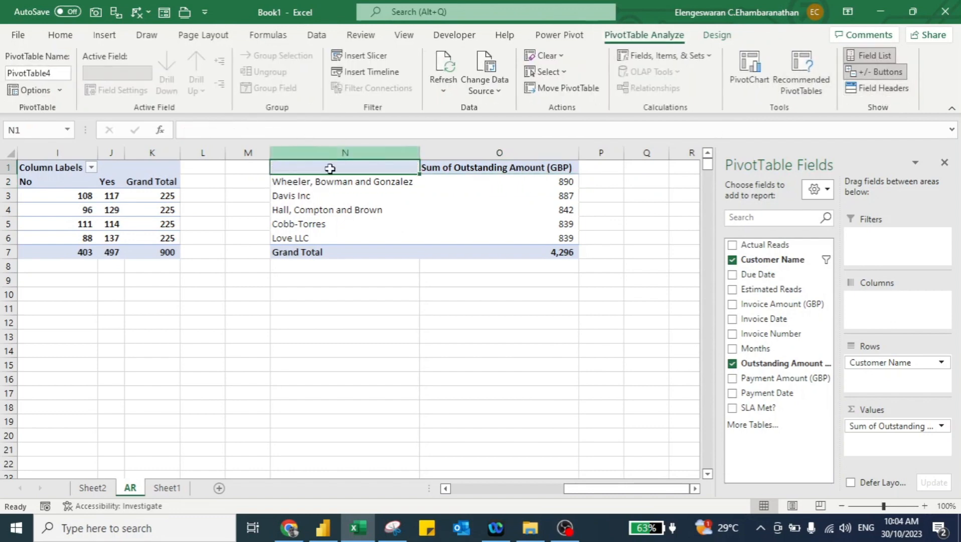
# Shorten the value column header in O1 to "Outstanding Amount (GBP)" by removing "Sum of".
pyautogui.click(216, 132)
pyautogui.press('BackSpace')
pyautogui.press('BackSpace')
pyautogui.press('BackSpace')
pyautogui.press('BackSpace')
pyautogui.press('BackSpace')
pyautogui.press('BackSpace')
pyautogui.press('Return')
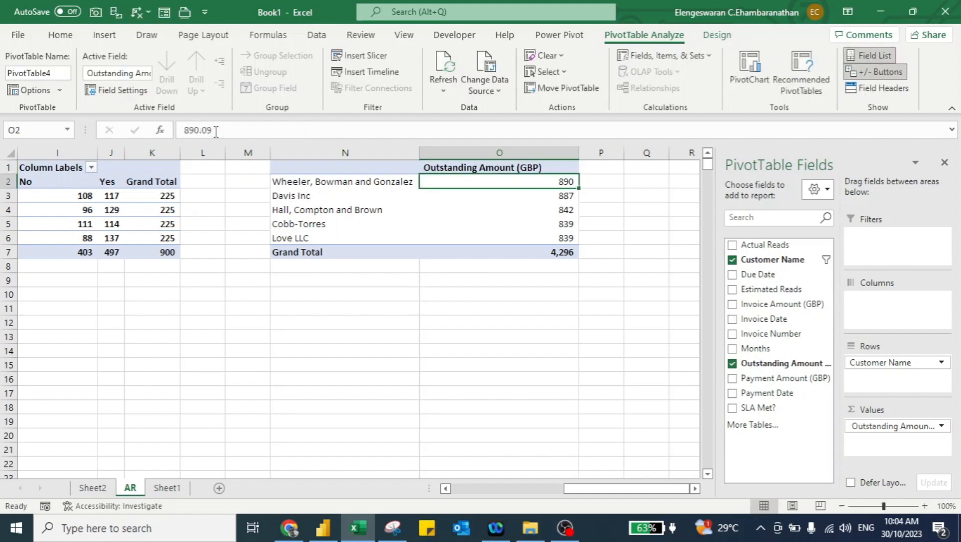
# Apply a medium PivotTable style with a solid blue header row to the top-customers PivotTable.
pyautogui.press('Left')
pyautogui.press('Down')
pyautogui.press('Down')
pyautogui.press('Down')
pyautogui.press('Down')
pyautogui.press('Down')
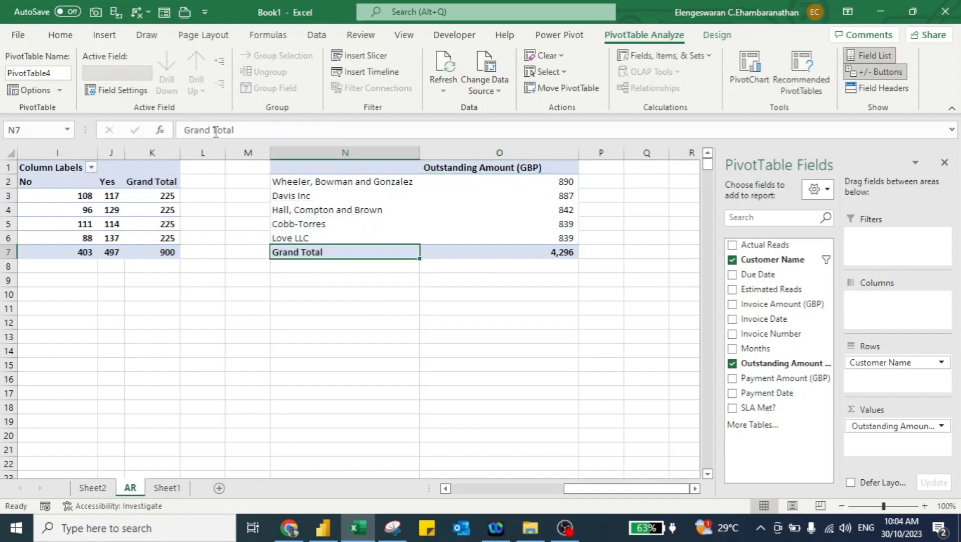
pyautogui.press('Up')
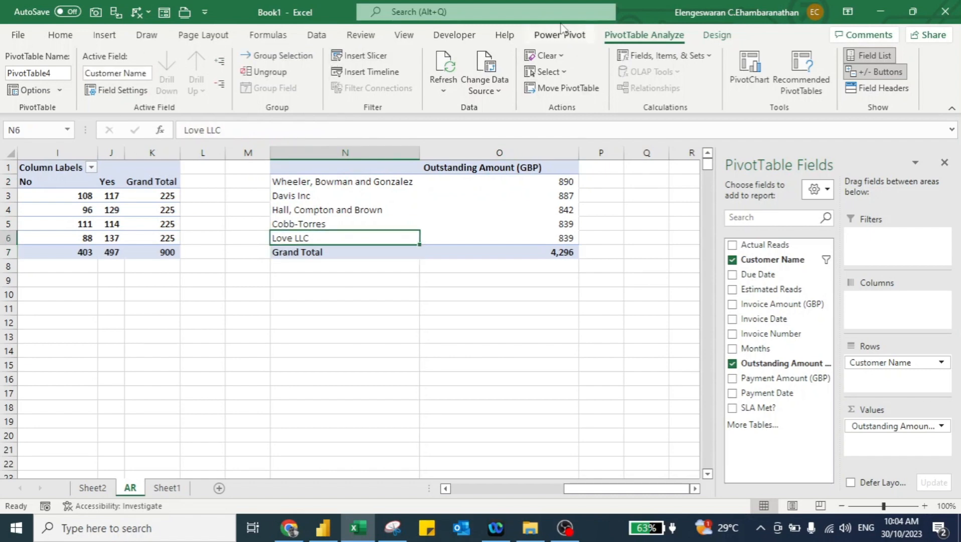
pyautogui.click(717, 34)
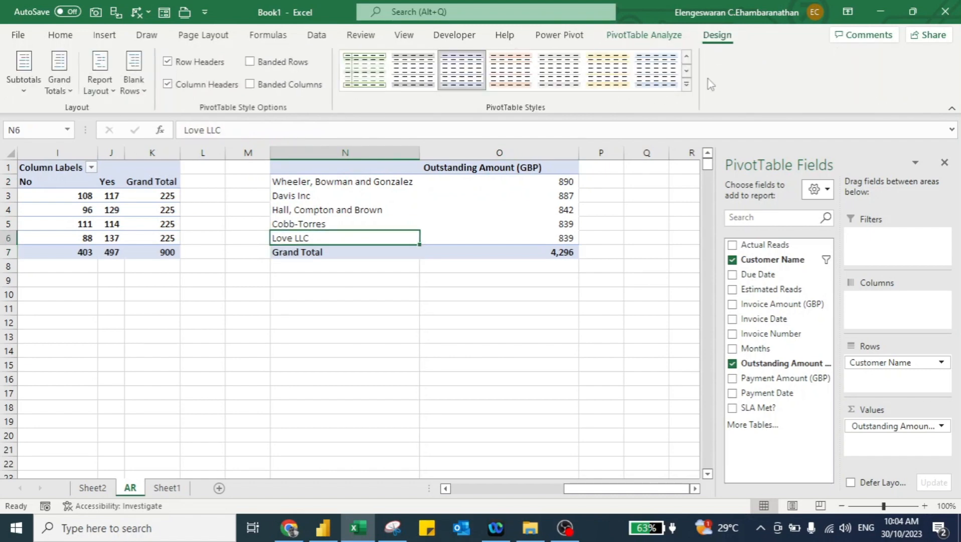
pyautogui.click(686, 84)
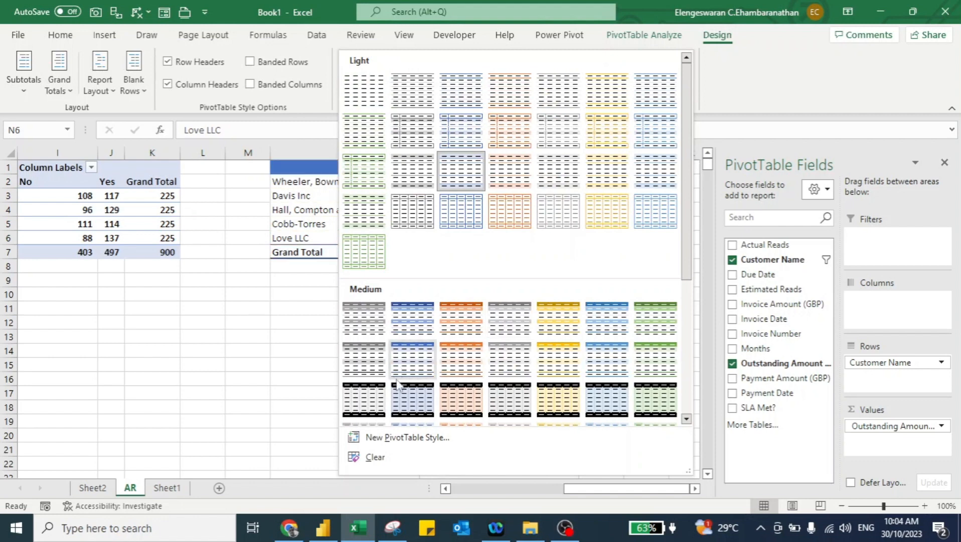
pyautogui.click(409, 369)
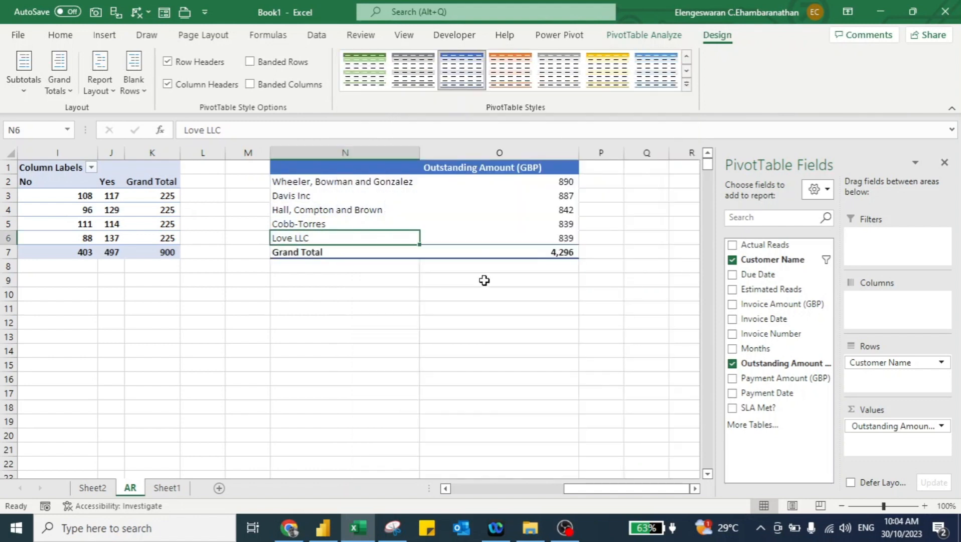
# Insert a clustered column PivotChart from the monthly Outstanding Amount (GBP) PivotTable in columns E and F.
pyautogui.click(460, 169)
pyautogui.press('alt')
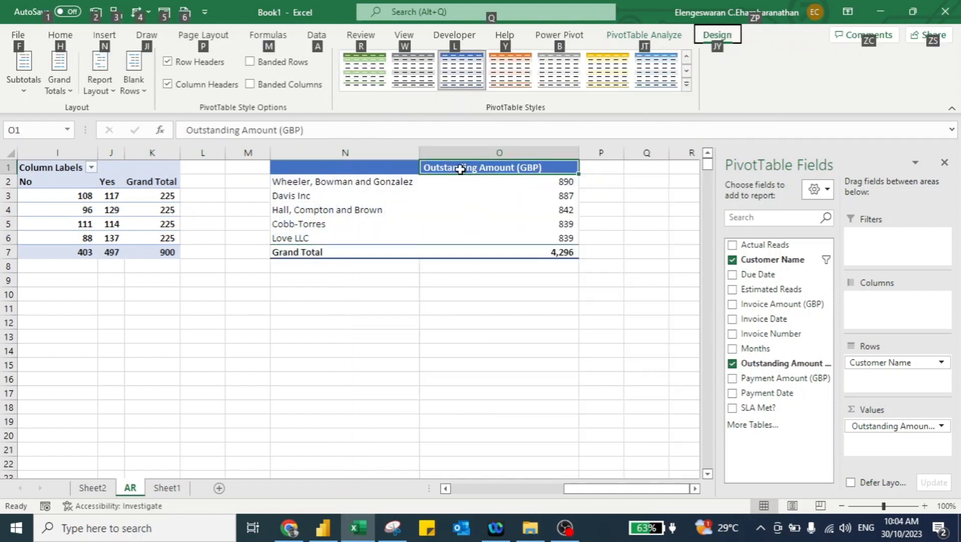
pyautogui.press('h')
pyautogui.press('Left')
pyautogui.press('Left')
pyautogui.press('Left')
pyautogui.press('Left')
pyautogui.press('Left')
pyautogui.press('Left')
pyautogui.press('Left')
pyautogui.press('Left')
pyautogui.press('Left')
pyautogui.press('Left')
pyautogui.press('Left')
pyautogui.press('Left')
pyautogui.press('Left')
pyautogui.press('Left')
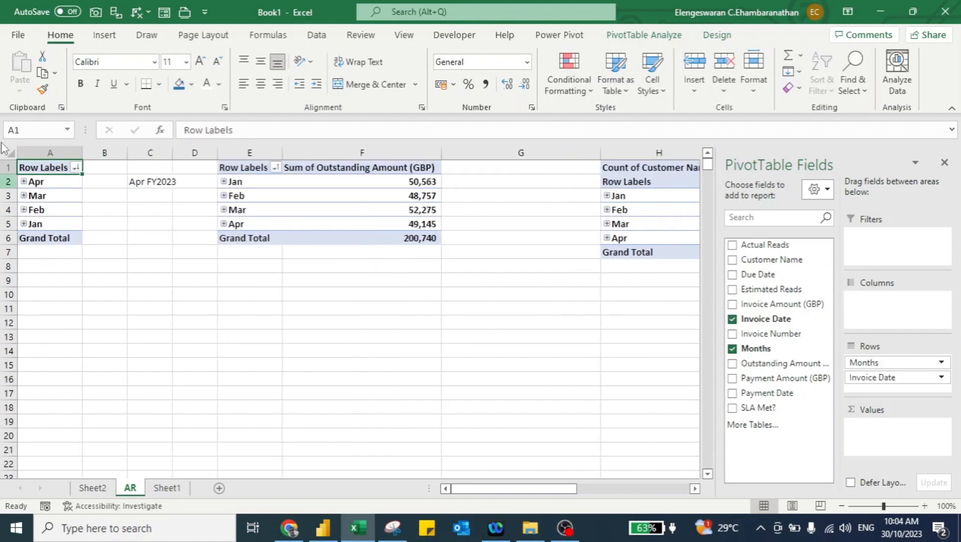
pyautogui.click(385, 193)
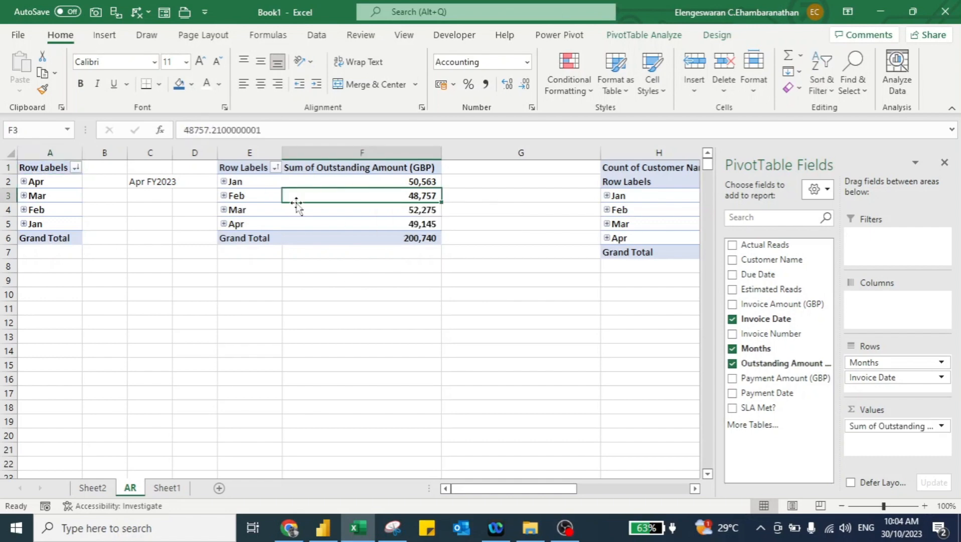
pyautogui.click(636, 39)
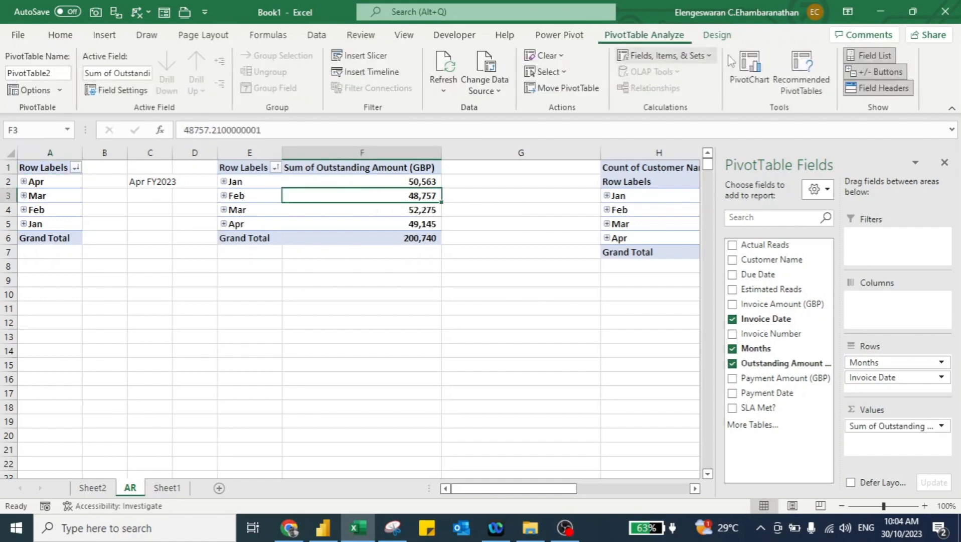
pyautogui.click(758, 63)
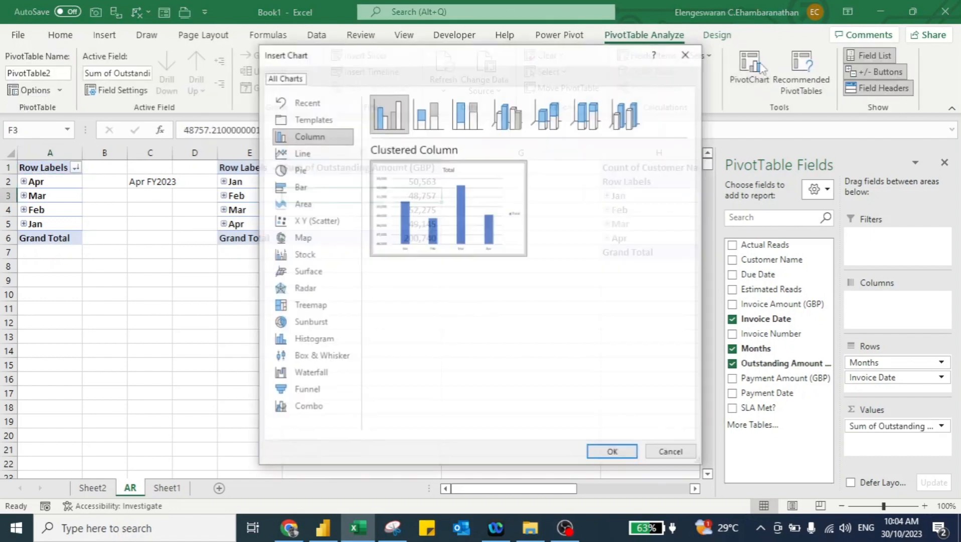
pyautogui.click(611, 452)
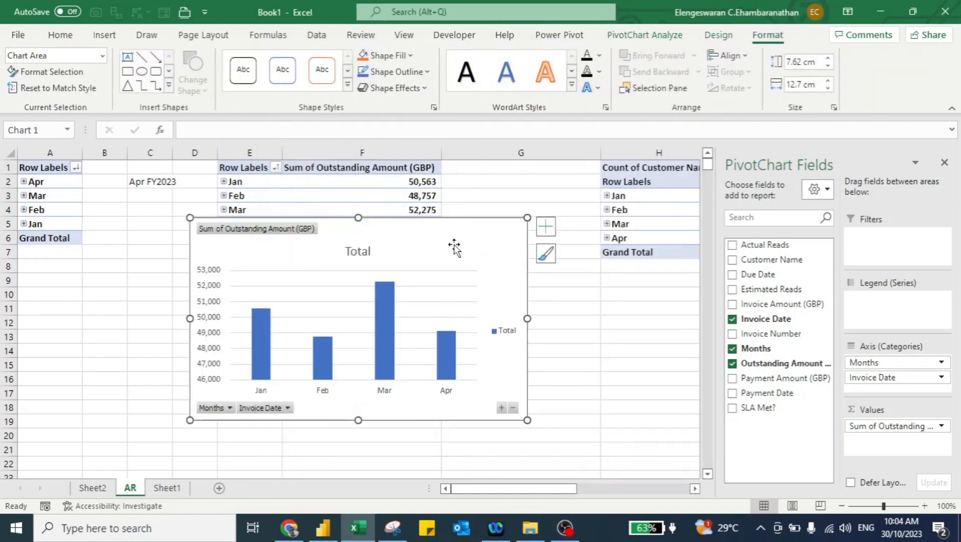
# Move the PivotChart to Sheet2 at cell A4 and enlarge it to reach about cell K22.
pyautogui.press('Delete')
pyautogui.hotkey('ctrl', 'pageup')
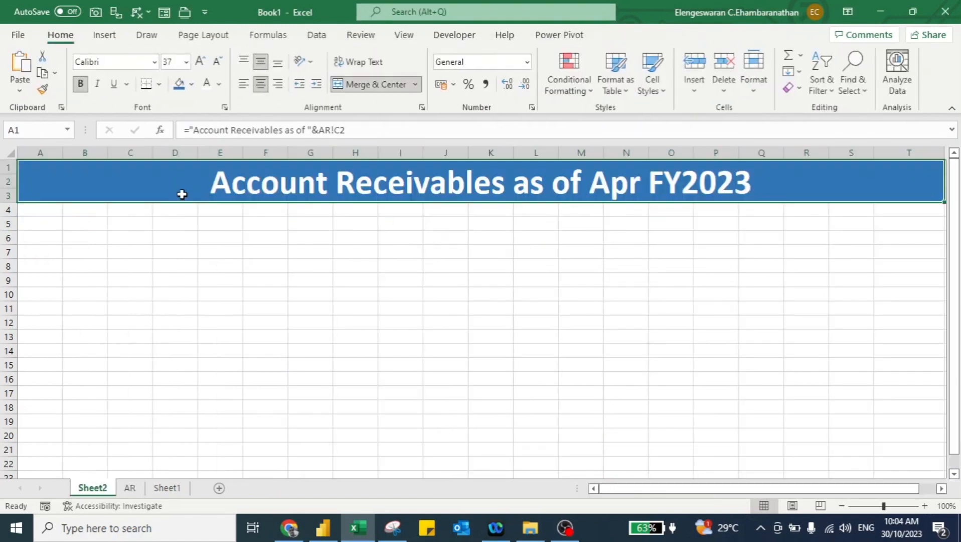
pyautogui.click(47, 213)
pyautogui.hotkey('ctrl', 'v')
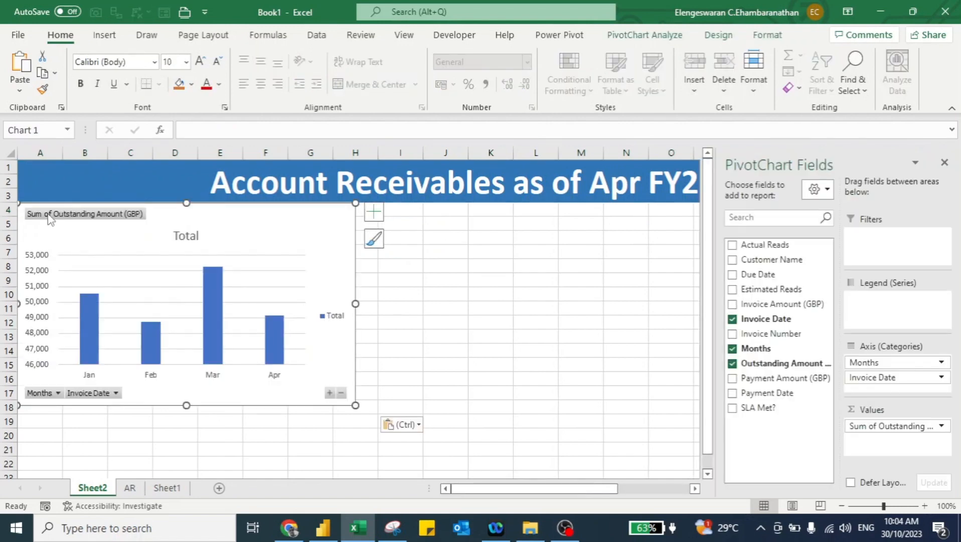
pyautogui.moveTo(355, 405); pyautogui.dragTo(511, 468)
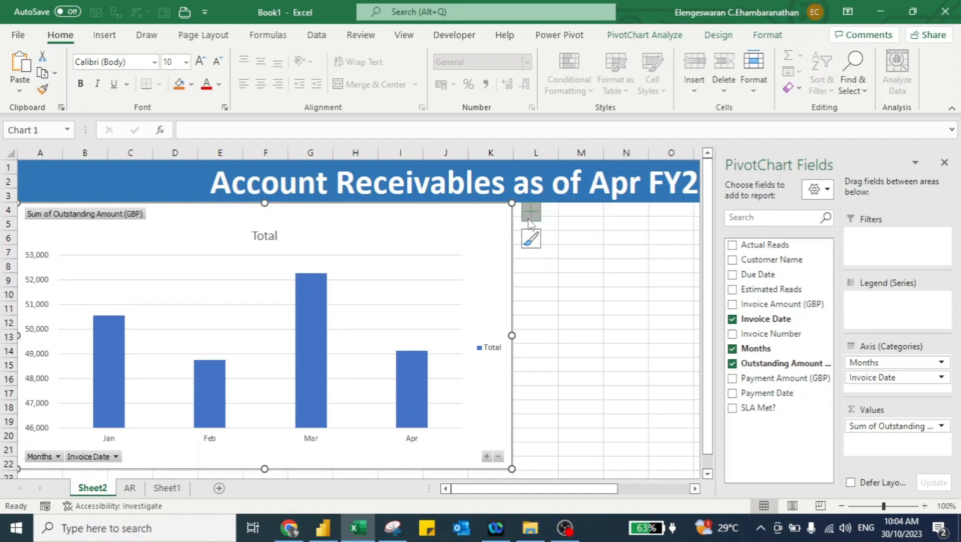
# Remove the chart's legend and gridlines, add data labels, and hide all field buttons.
pyautogui.click(530, 212)
pyautogui.click(567, 329)
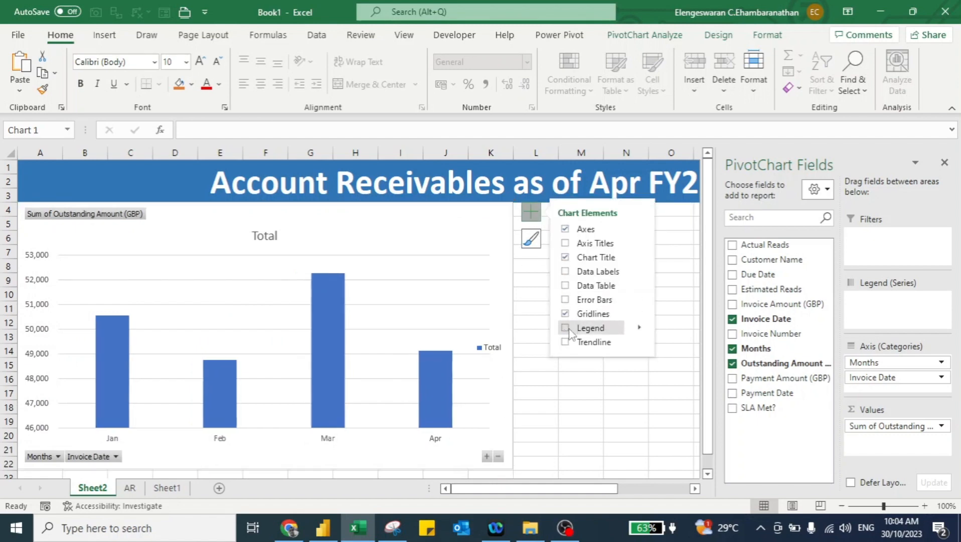
pyautogui.click(565, 316)
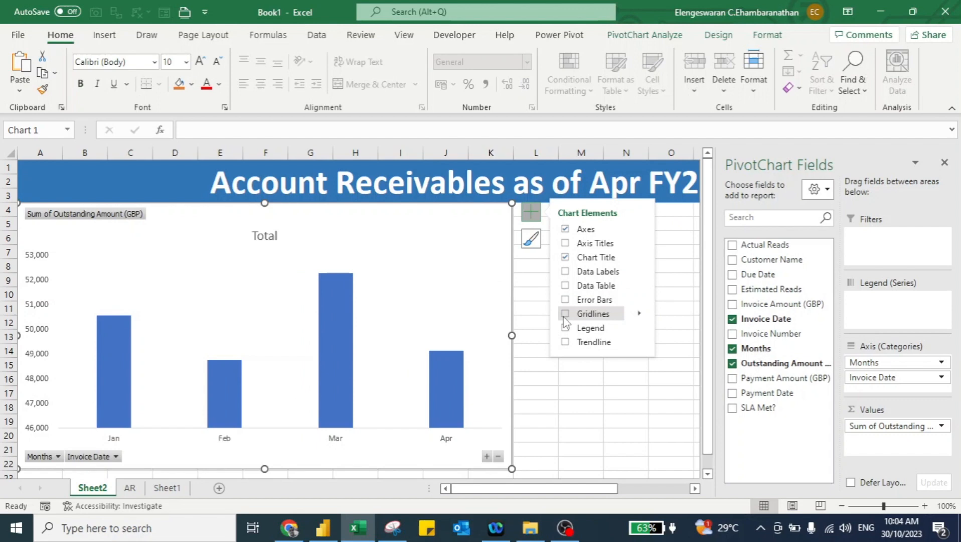
pyautogui.click(567, 274)
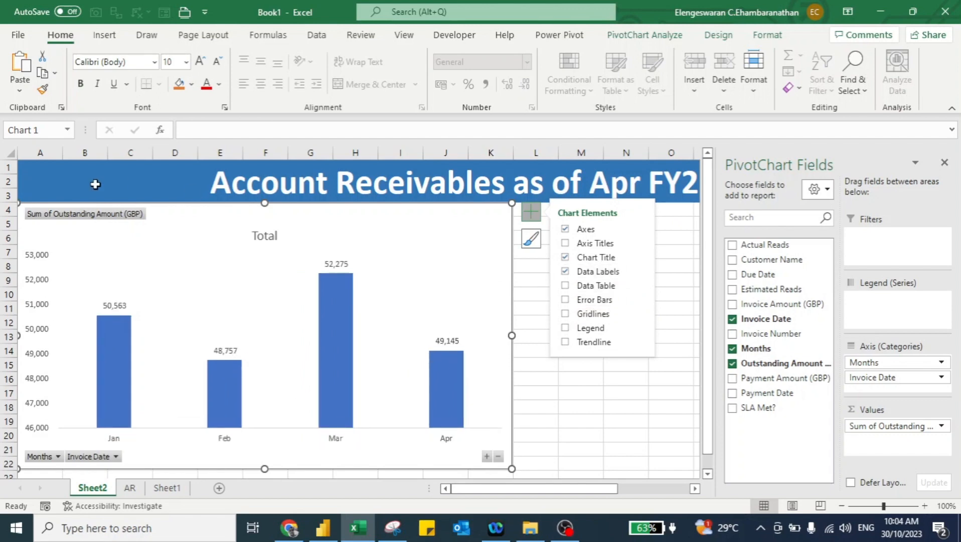
pyautogui.rightClick(73, 215)
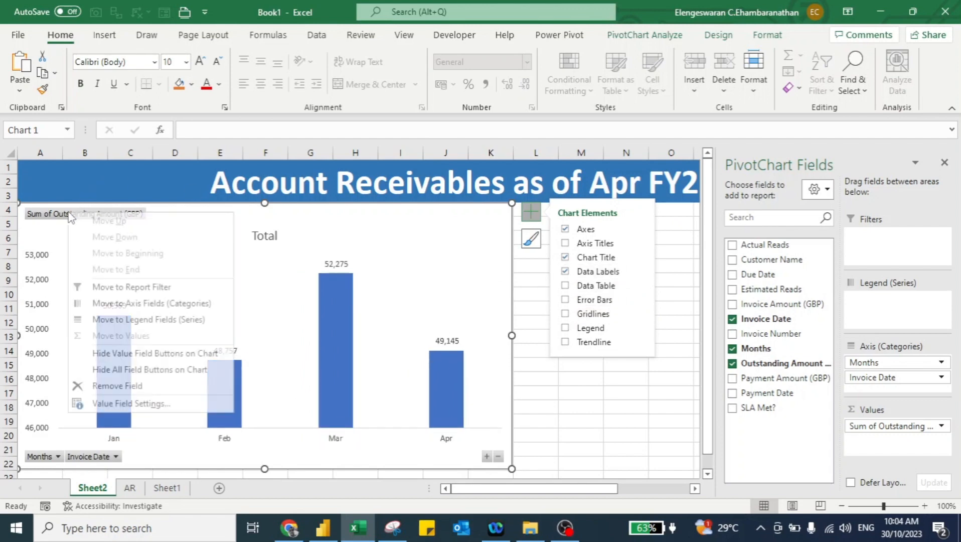
pyautogui.click(133, 369)
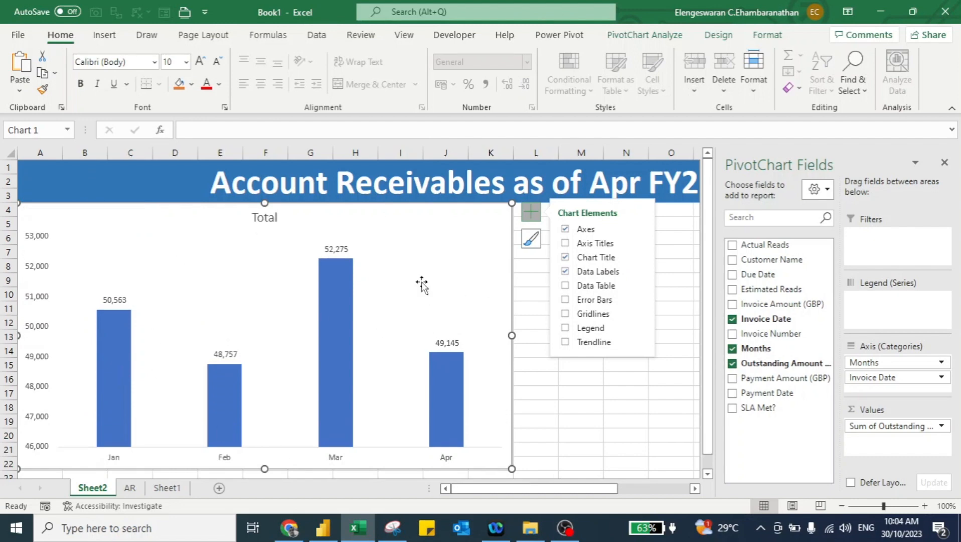
# Change the column chart's title to "Account Receivable (Period)" and make it bold.
pyautogui.click(261, 219)
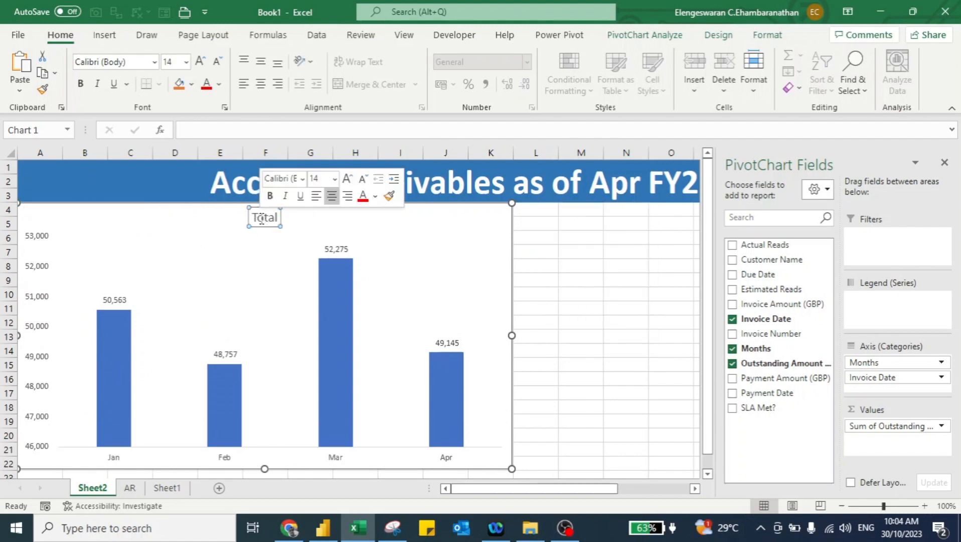
pyautogui.doubleClick(261, 219)
pyautogui.write('Ac')
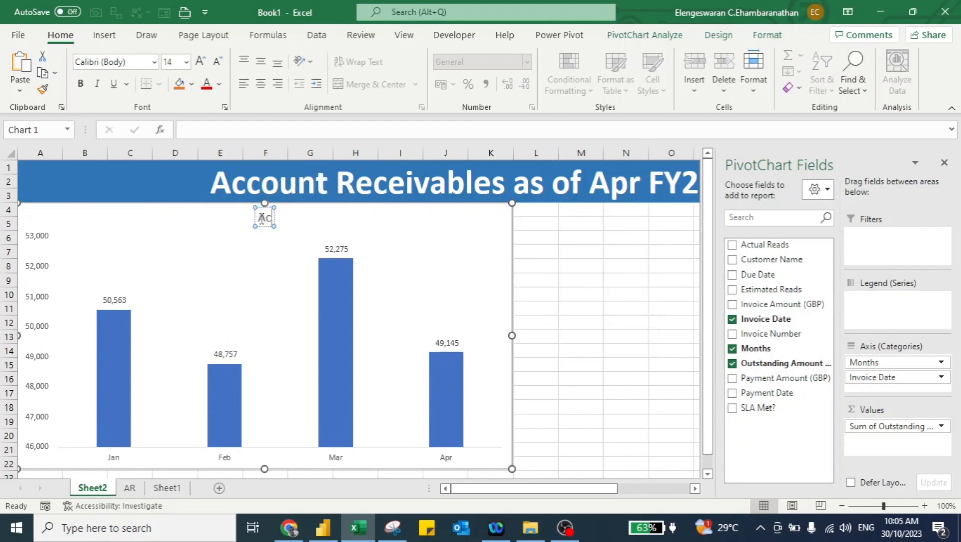
pyautogui.write('count Rece')
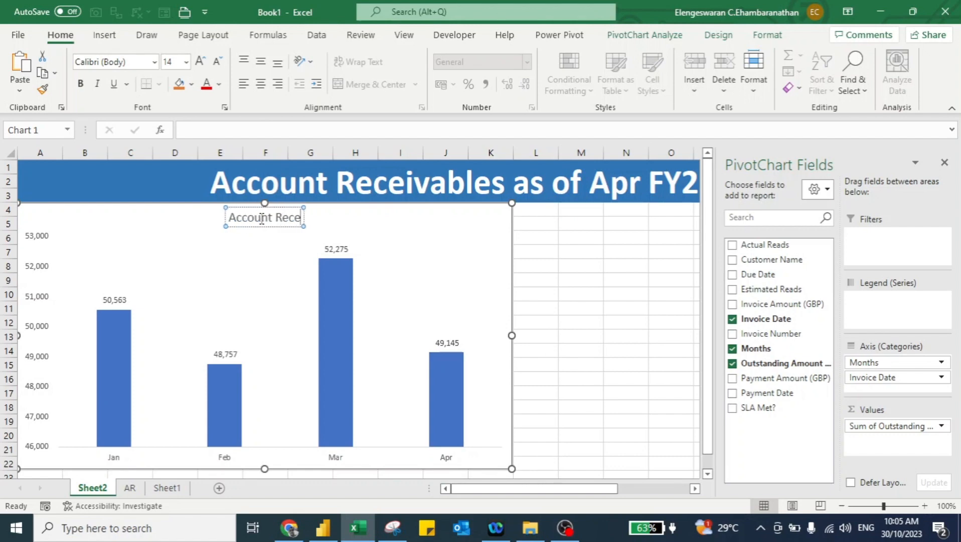
pyautogui.write('ivable')
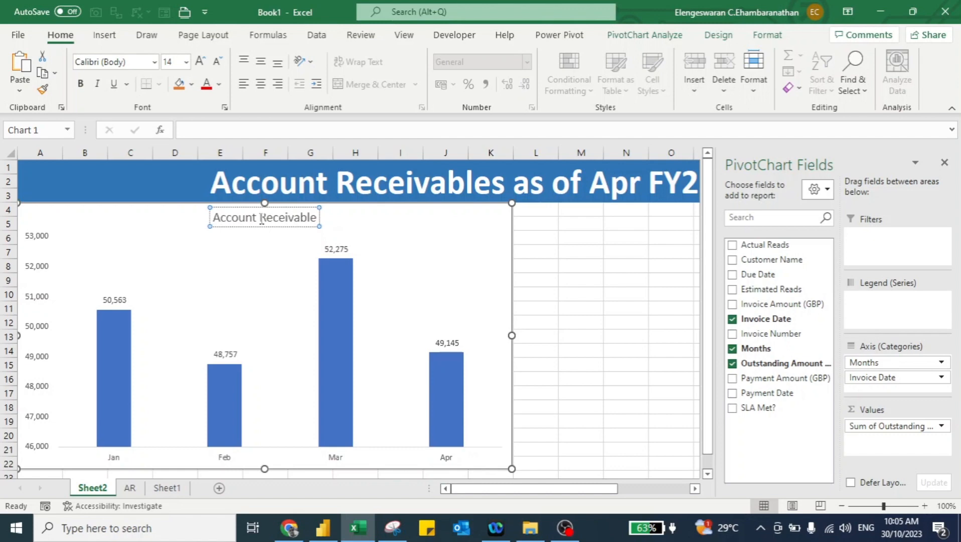
pyautogui.write(' (Period')
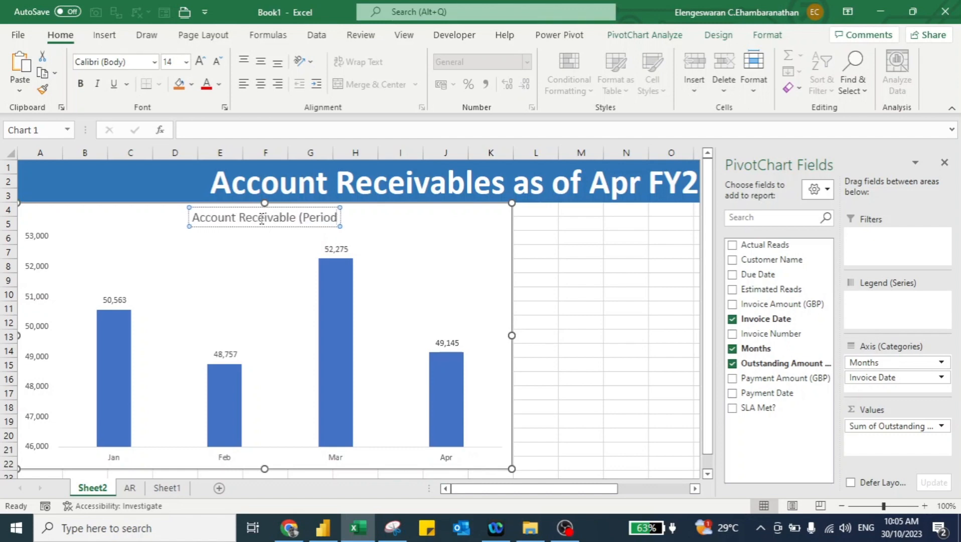
pyautogui.write(')')
pyautogui.hotkey('ctrl', 'a')
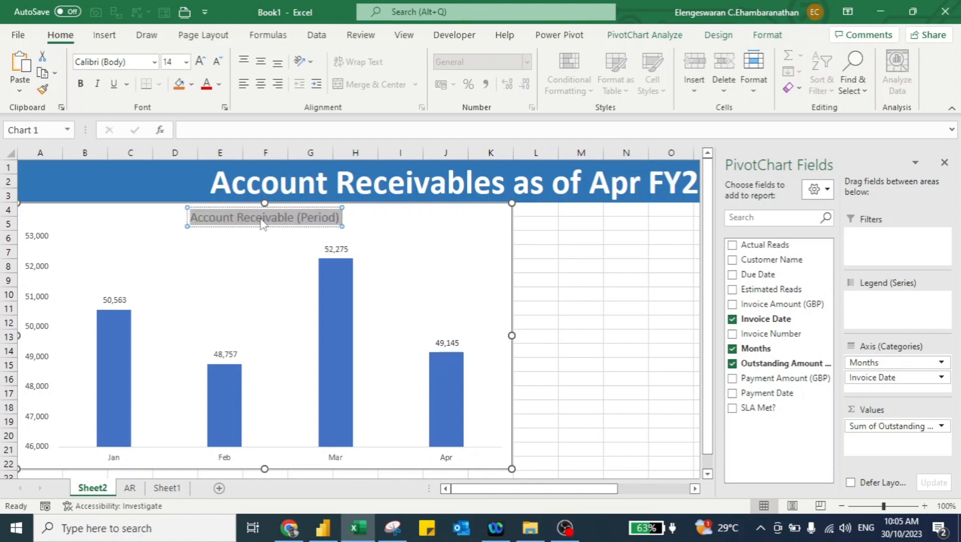
pyautogui.hotkey('ctrl', 'b')
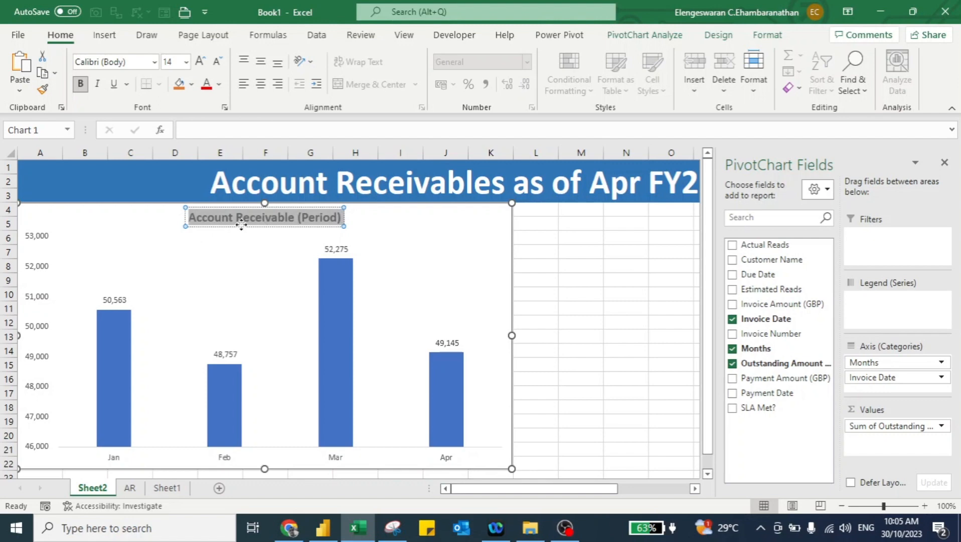
pyautogui.click(569, 239)
# Insert a clustered bar PivotChart from the monthly SLA Met? PivotTable on the AR sheet.
pyautogui.hotkey('ctrl', 'pagedown')
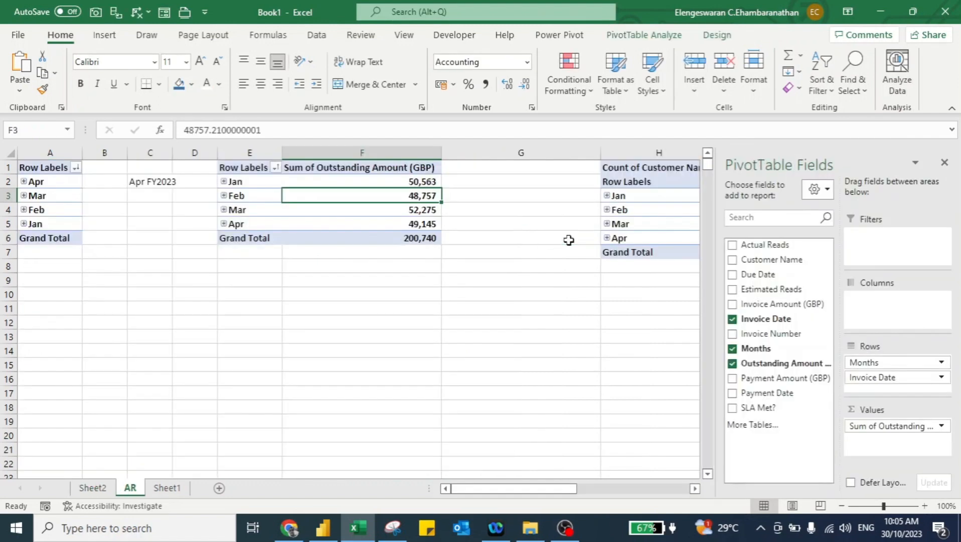
pyautogui.press('Right')
pyautogui.press('Right')
pyautogui.press('Right')
pyautogui.press('Right')
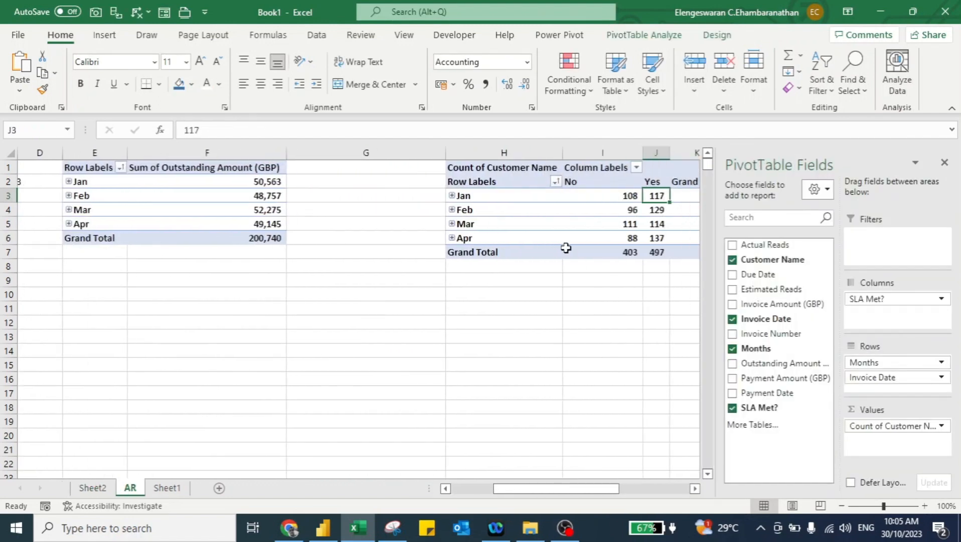
pyautogui.click(639, 35)
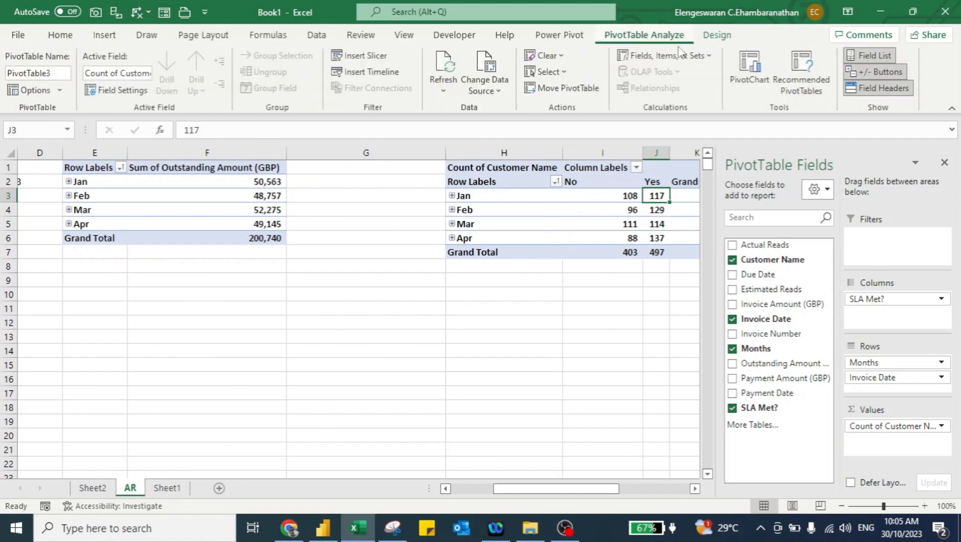
pyautogui.click(750, 66)
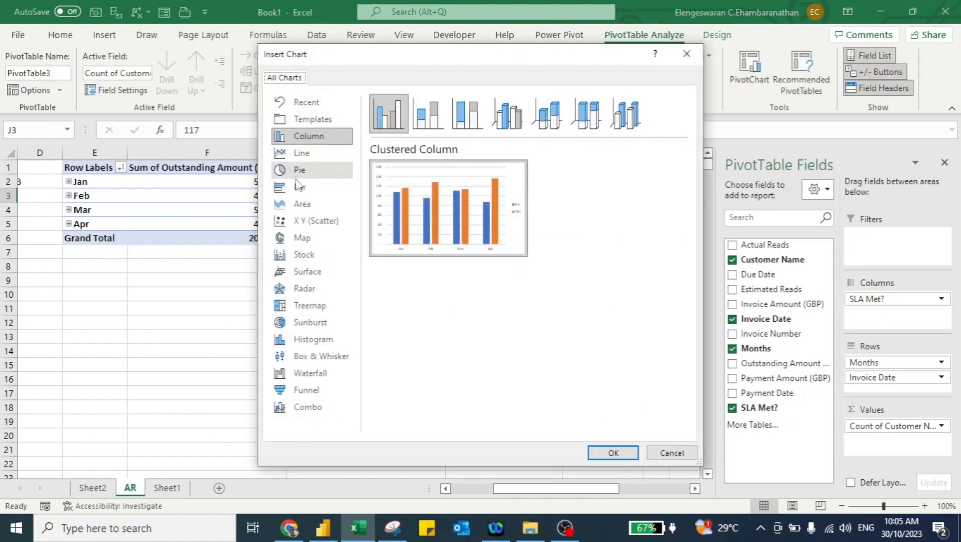
pyautogui.click(298, 187)
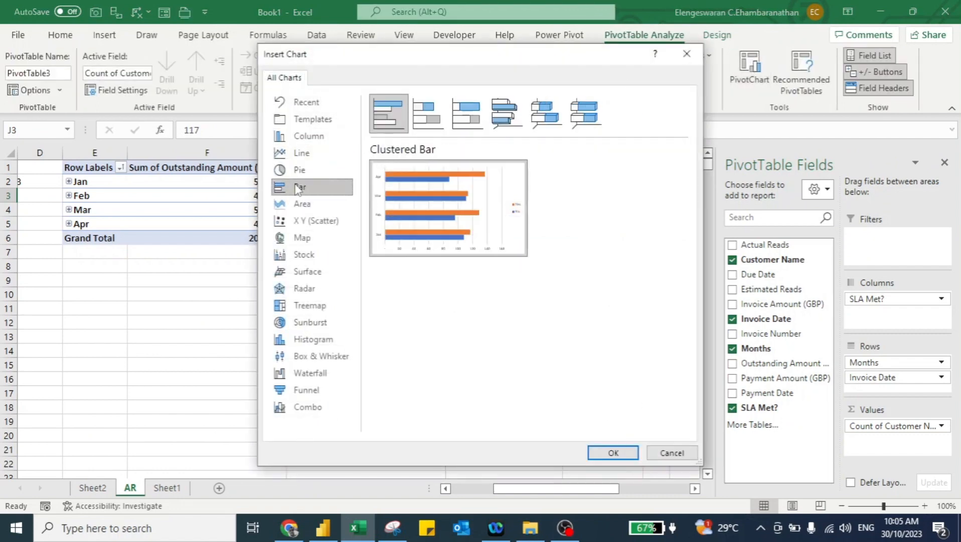
pyautogui.click(614, 452)
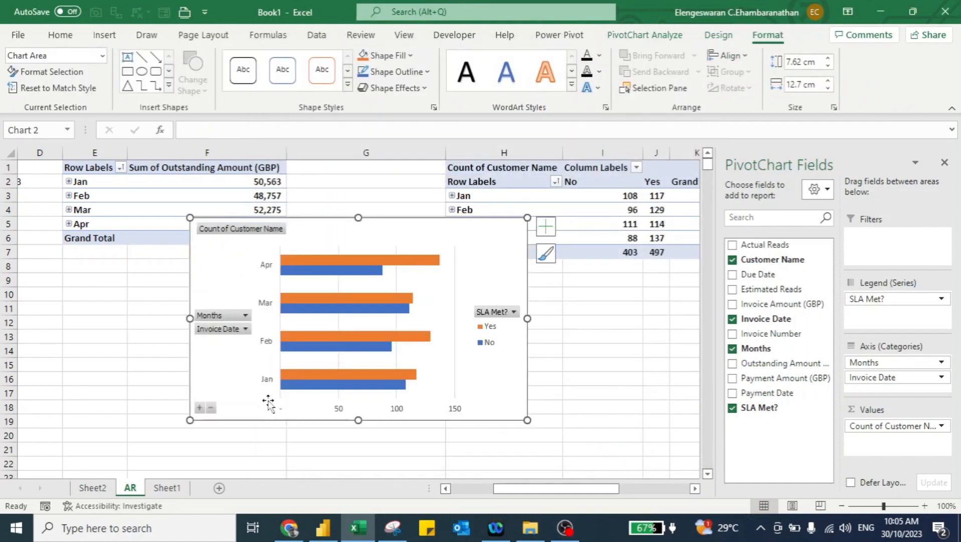
# Set the bar chart's month axis to show categories in reverse order.
pyautogui.click(268, 382)
pyautogui.rightClick(268, 383)
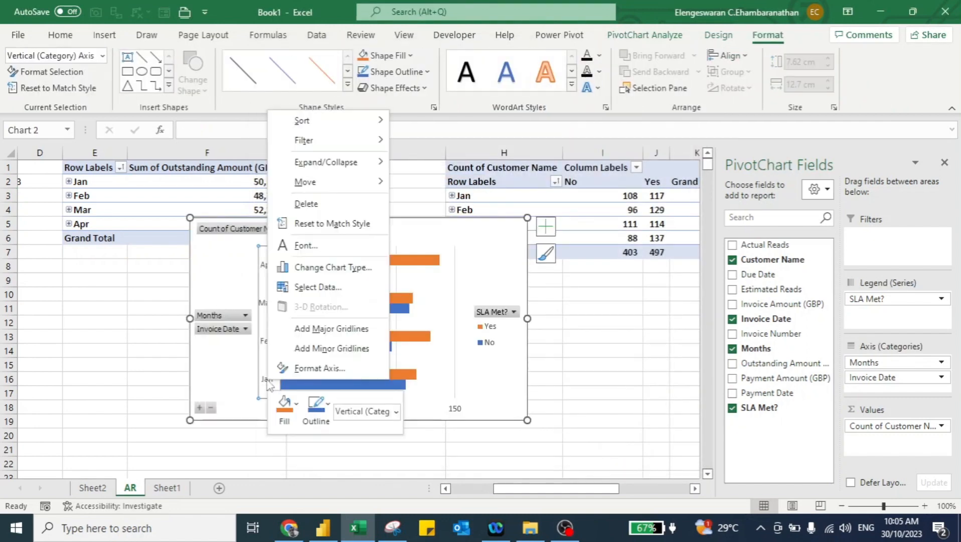
pyautogui.click(301, 367)
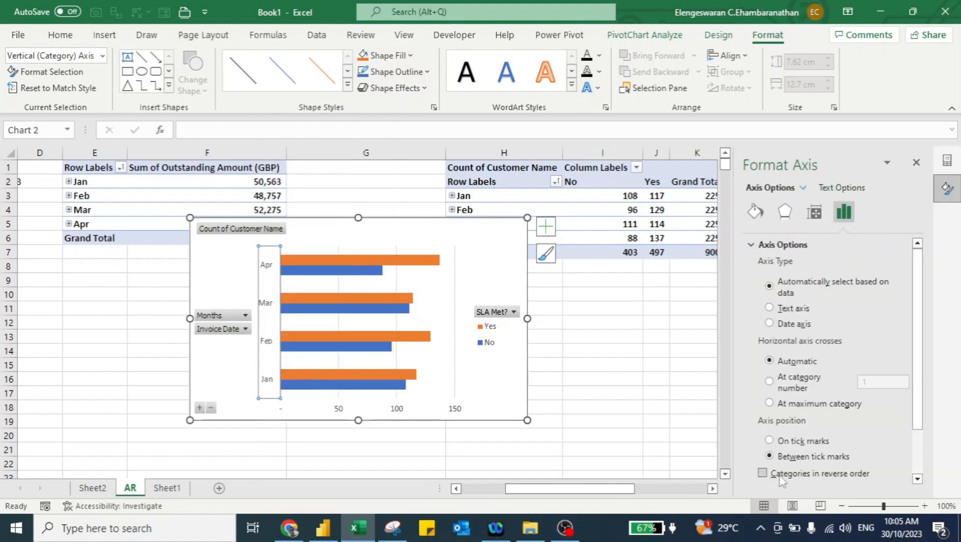
pyautogui.click(762, 473)
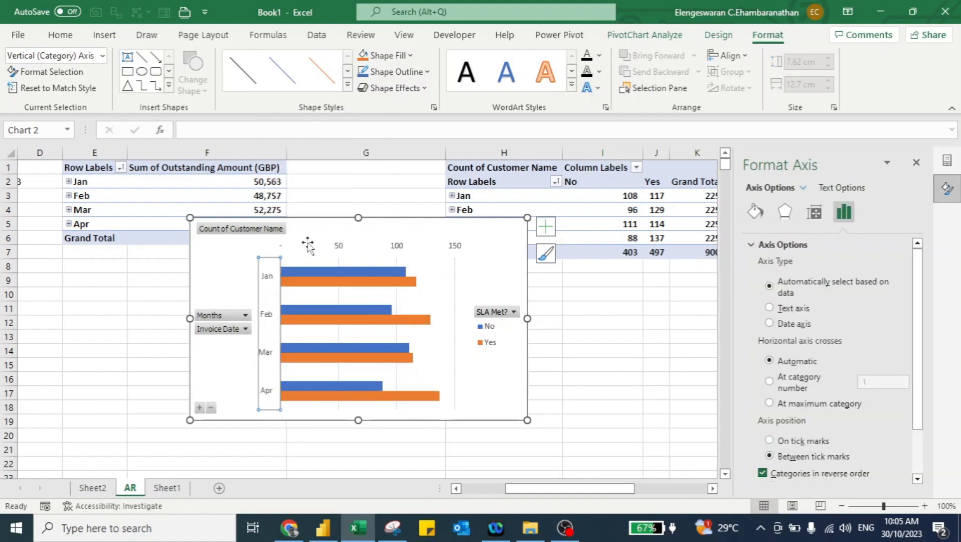
# Add data labels to the bar chart and remove its gridlines, legend and horizontal value axis.
pyautogui.click(546, 226)
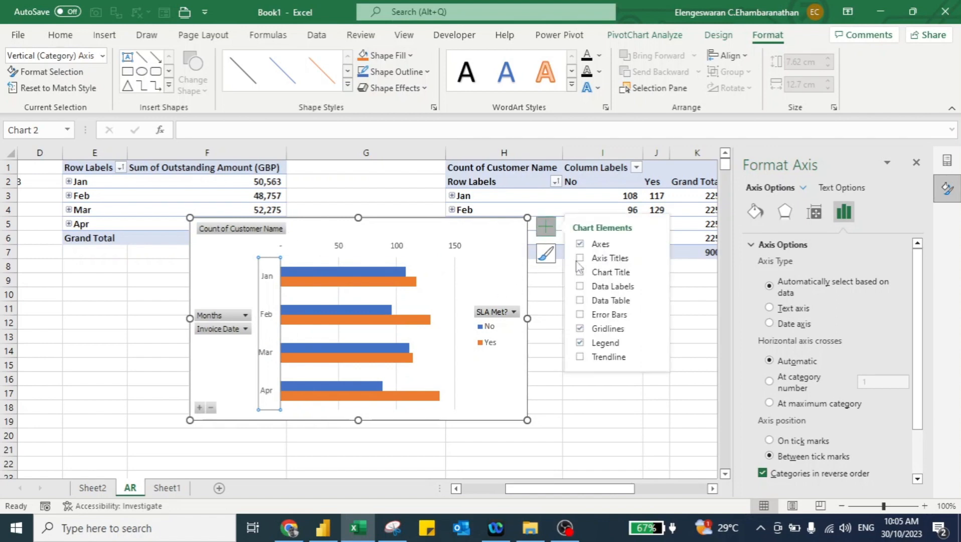
pyautogui.click(581, 286)
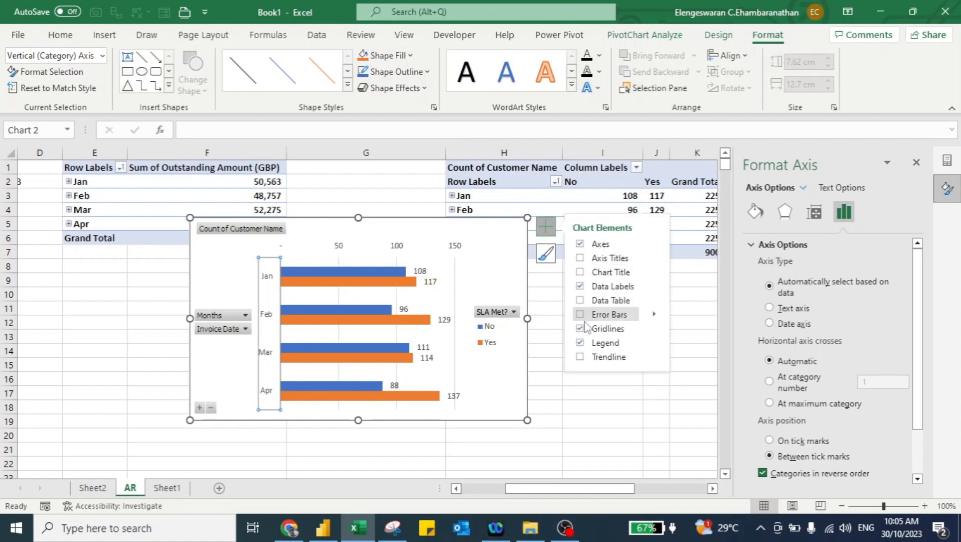
pyautogui.click(581, 328)
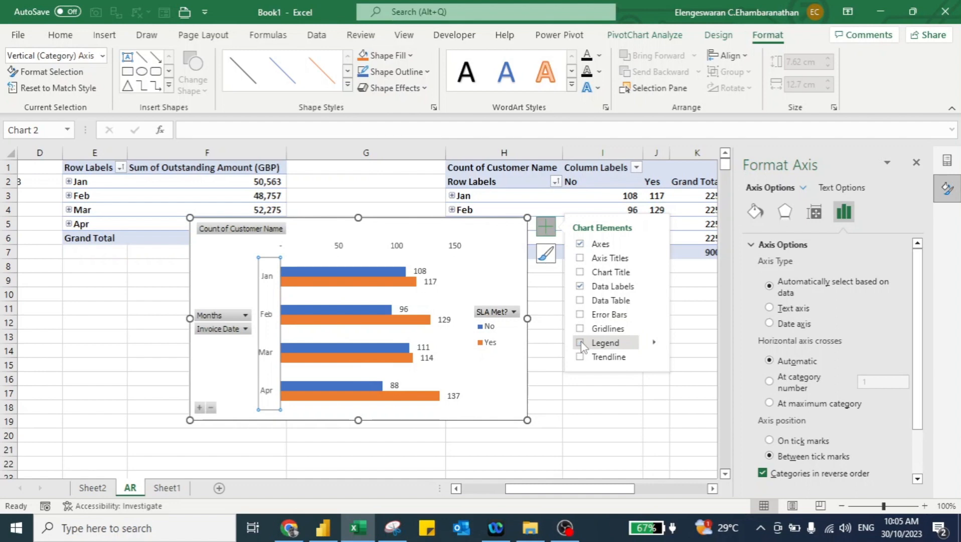
pyautogui.click(581, 343)
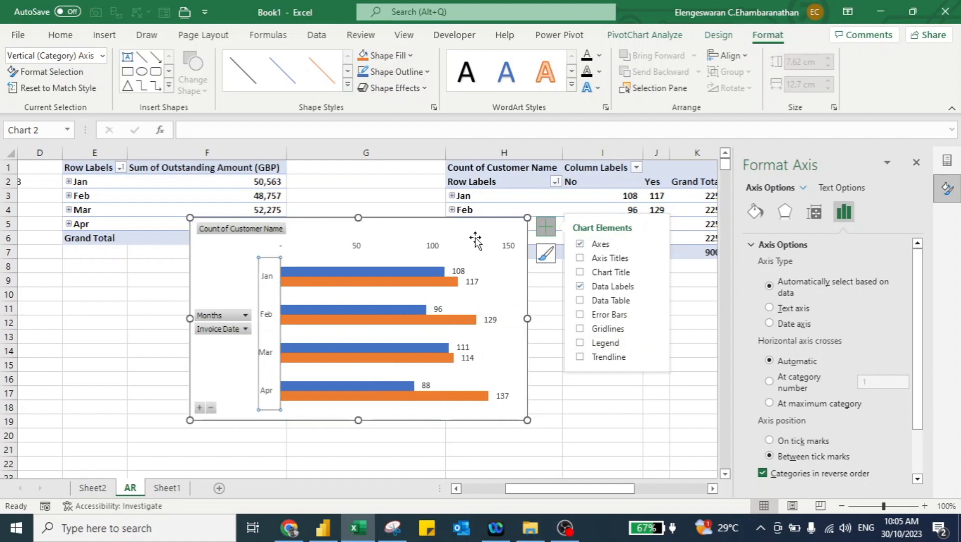
pyautogui.click(434, 244)
pyautogui.press('Delete')
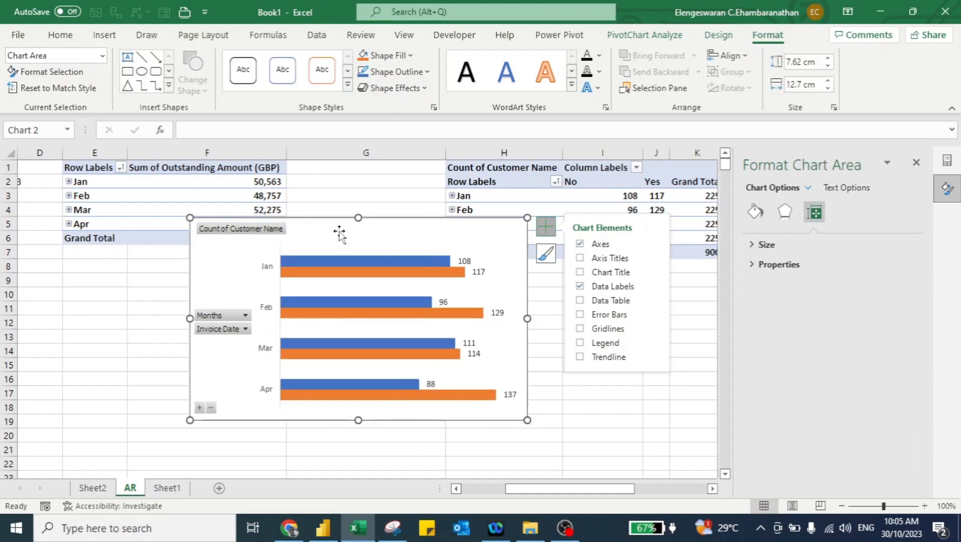
# Hide all field buttons on the bar chart and add a chart title.
pyautogui.rightClick(265, 232)
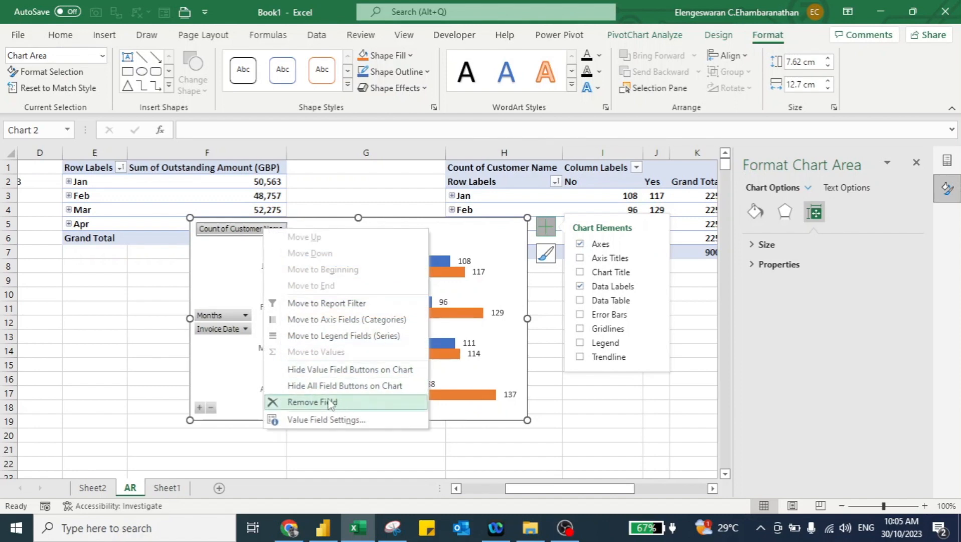
pyautogui.click(311, 386)
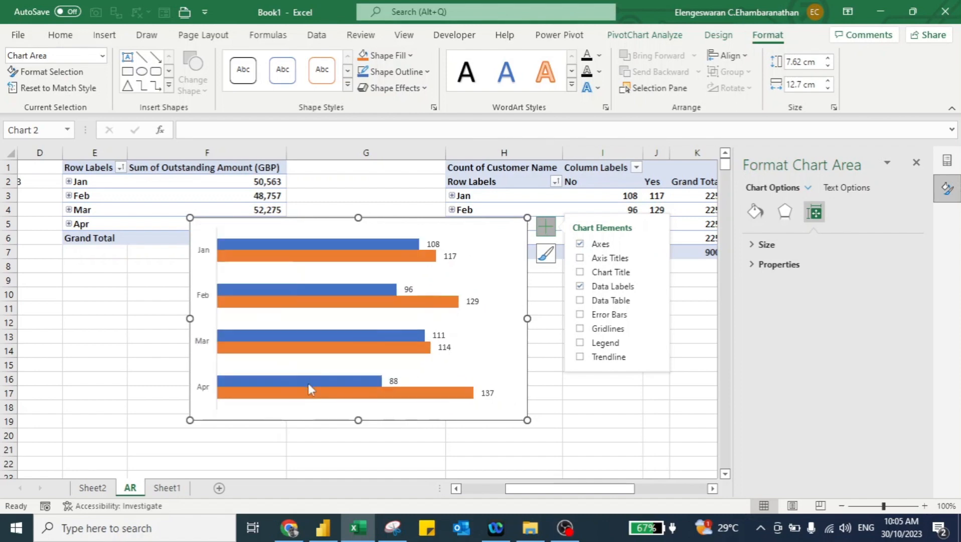
pyautogui.click(582, 272)
# Move the SLA bar chart from the AR sheet to Sheet2 at cell M4 and close the formatting and field panes.
pyautogui.click(467, 238)
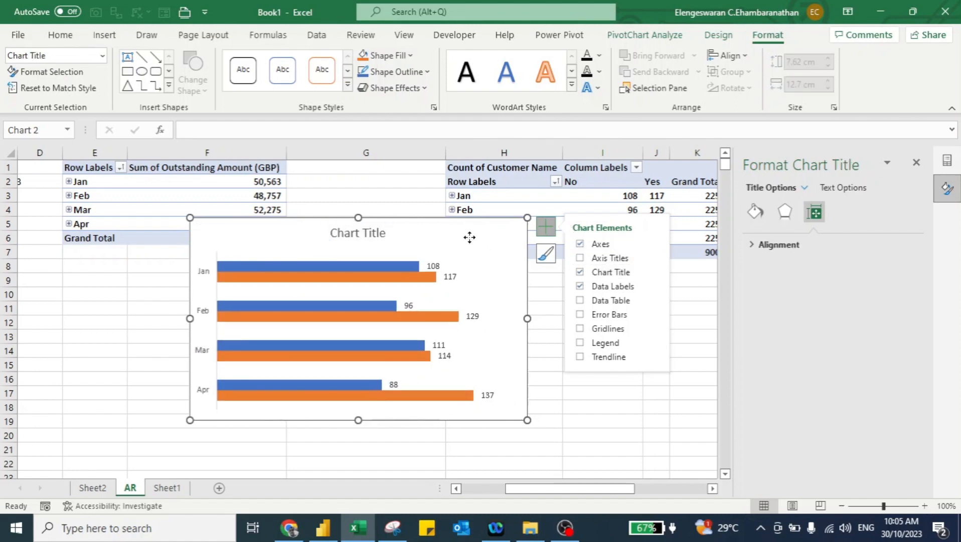
pyautogui.press('Delete')
pyautogui.hotkey('ctrl', 'pageup')
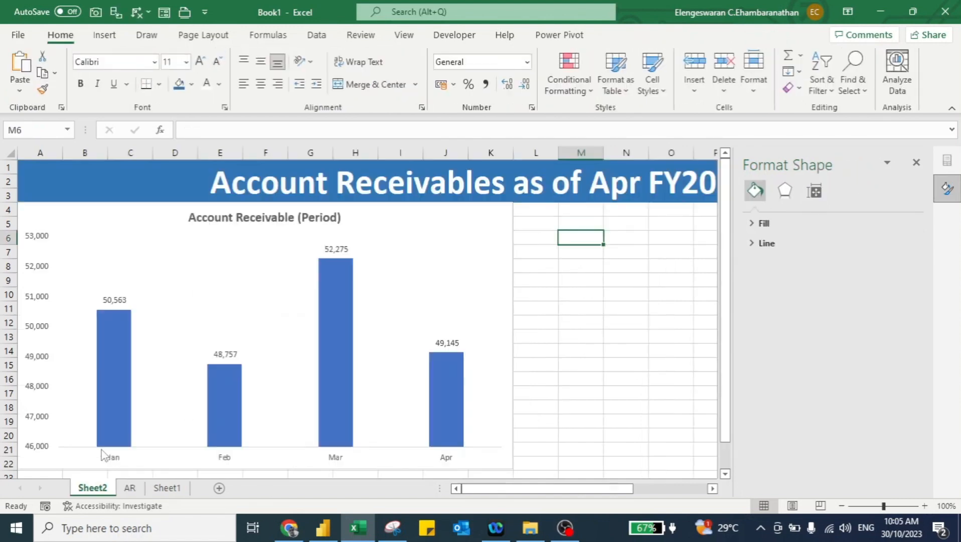
pyautogui.click(559, 213)
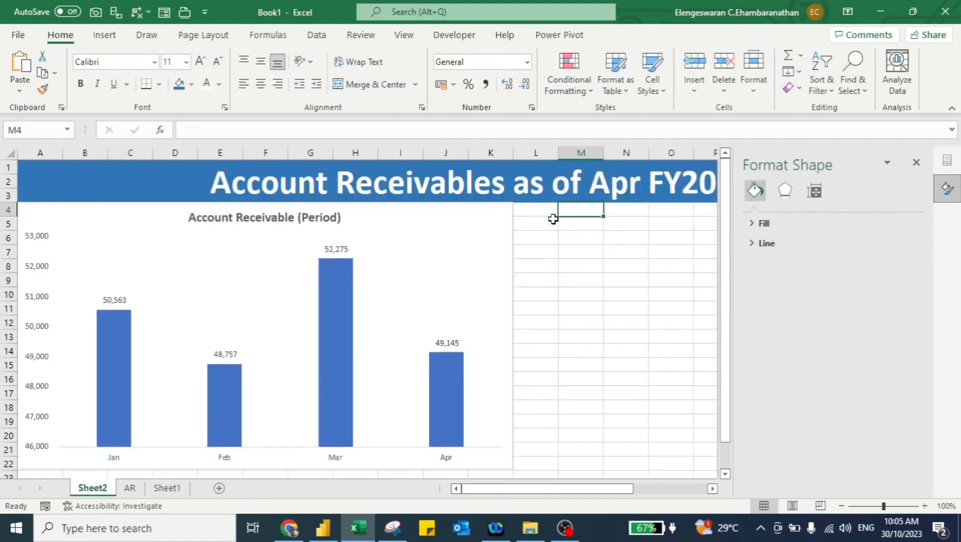
pyautogui.hotkey('ctrl', 'v')
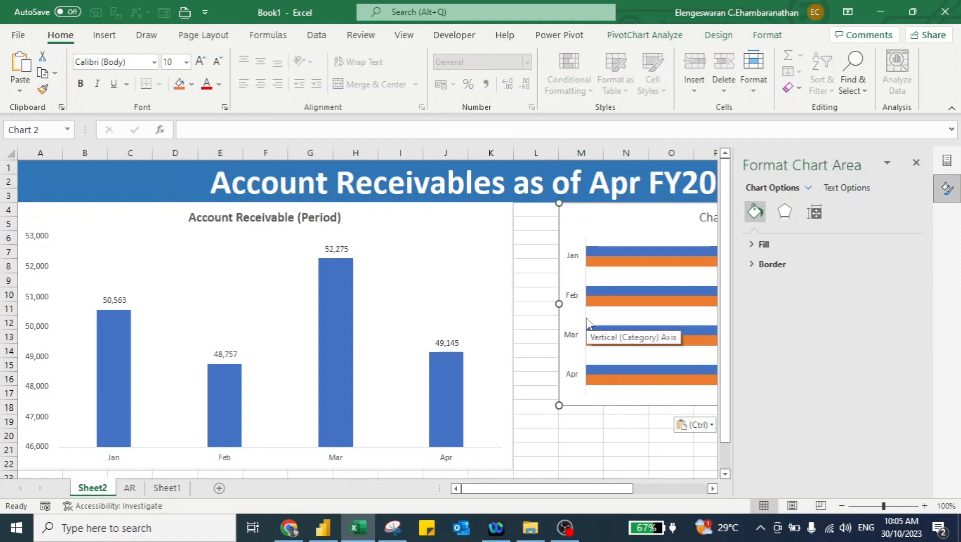
pyautogui.click(916, 162)
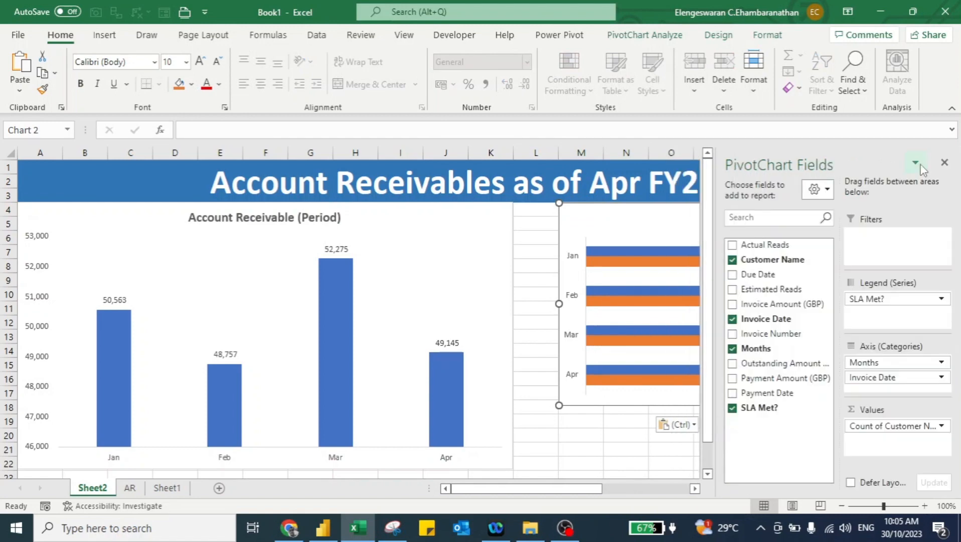
pyautogui.click(945, 164)
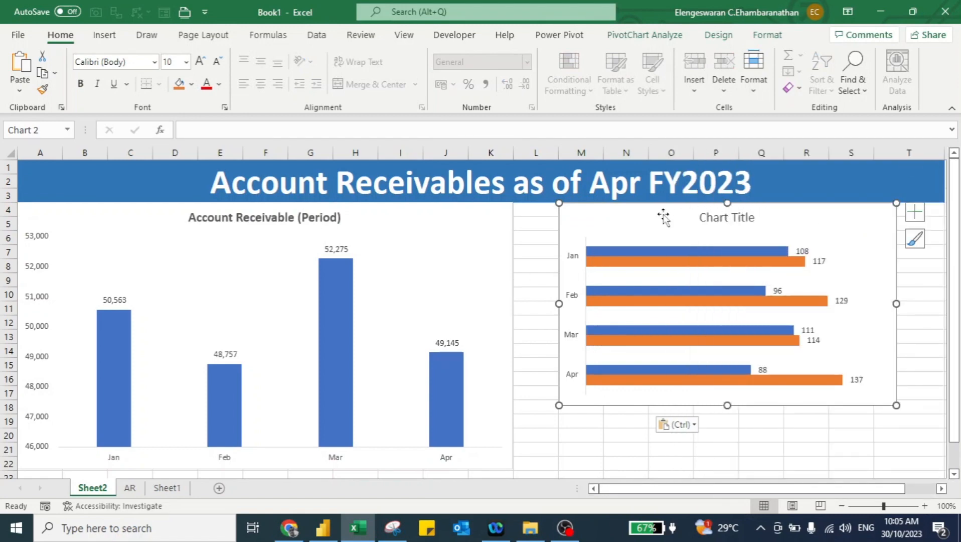
# Place the SLA bar chart directly beside the column chart at about cell L4 and turn on its legend.
pyautogui.moveTo(662, 215); pyautogui.dragTo(620, 214)
pyautogui.click(873, 212)
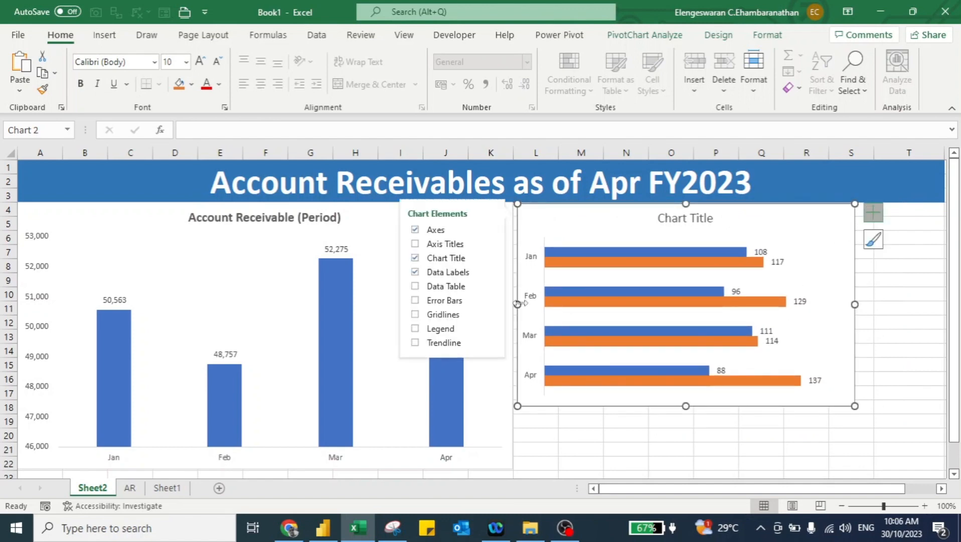
pyautogui.click(414, 328)
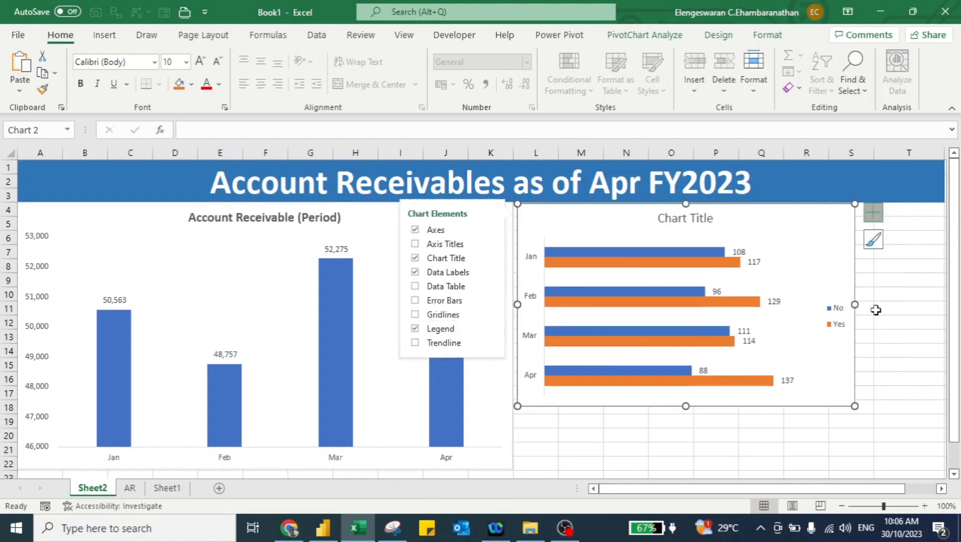
# Widen the SLA bar chart into column T and shorten it to end at about row 14.
pyautogui.moveTo(924, 300); pyautogui.dragTo(936, 304)
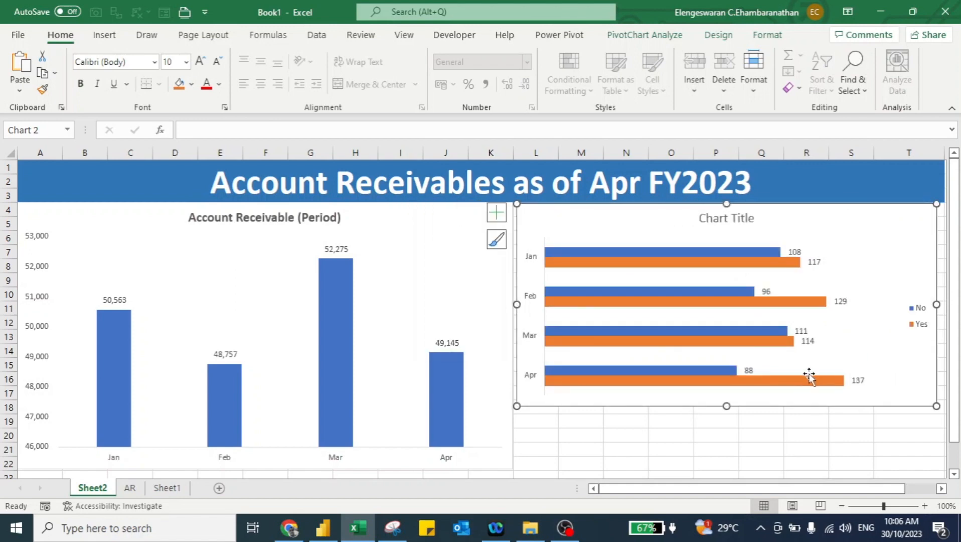
pyautogui.moveTo(727, 406); pyautogui.dragTo(726, 358)
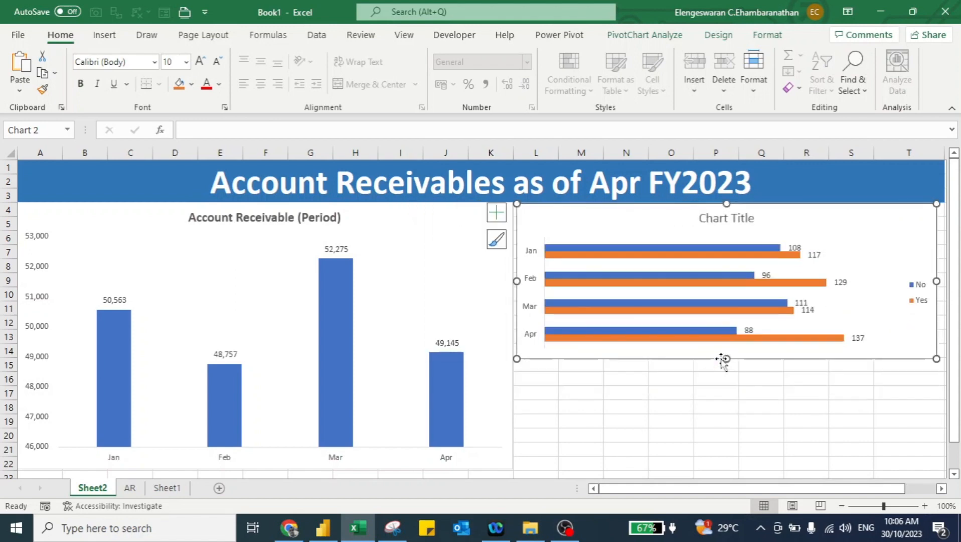
# Retitle the SLA bar chart "SLA Met Data" and move the title to the chart's upper-left area above the bars.
pyautogui.click(728, 219)
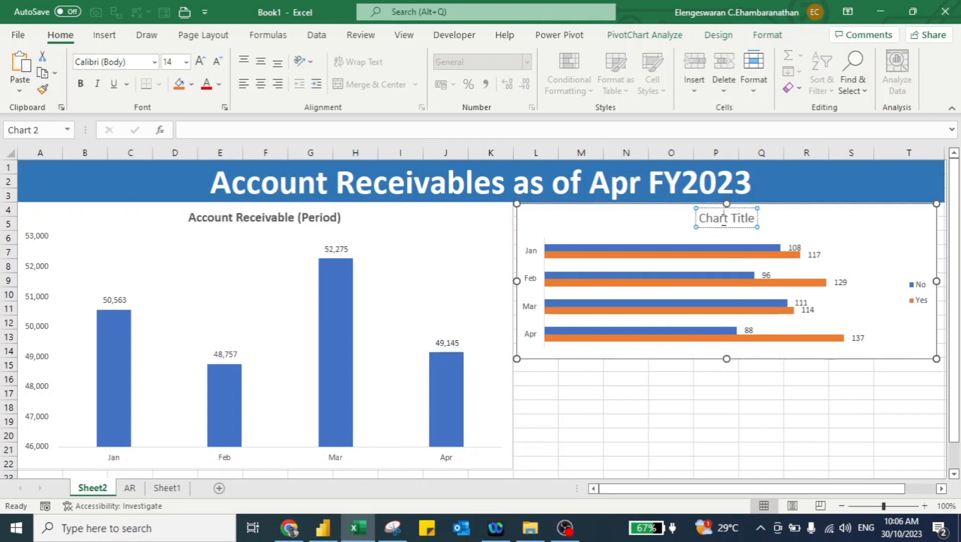
pyautogui.tripleClick(723, 221)
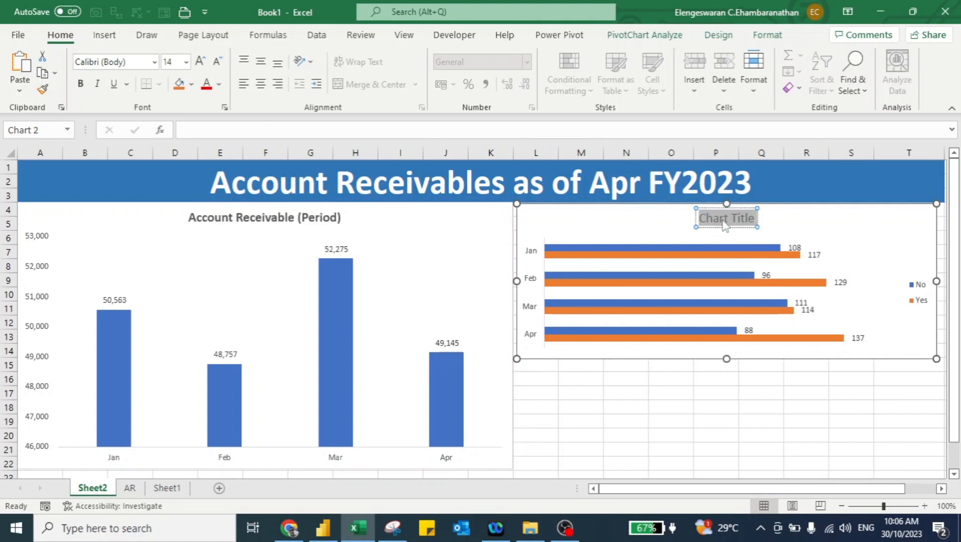
pyautogui.write('SLA')
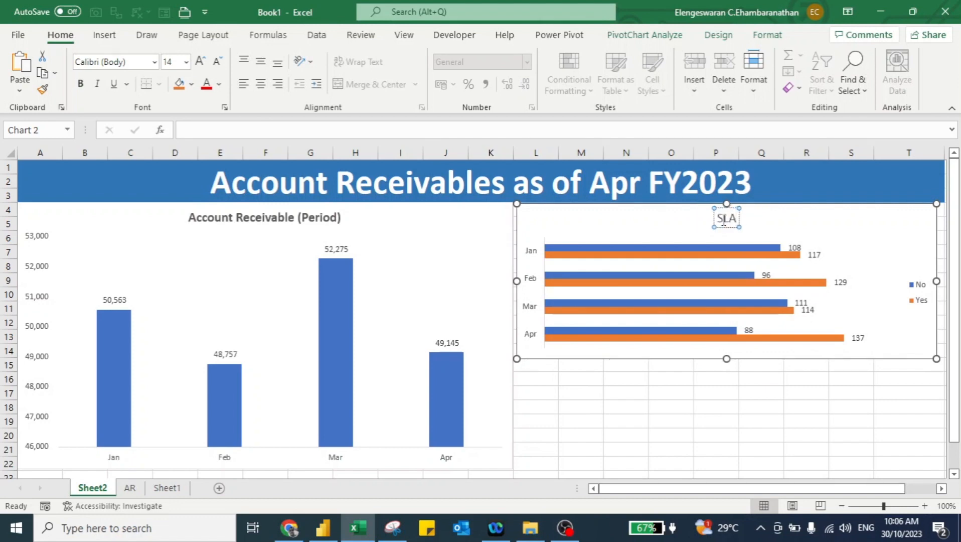
pyautogui.write(' Met')
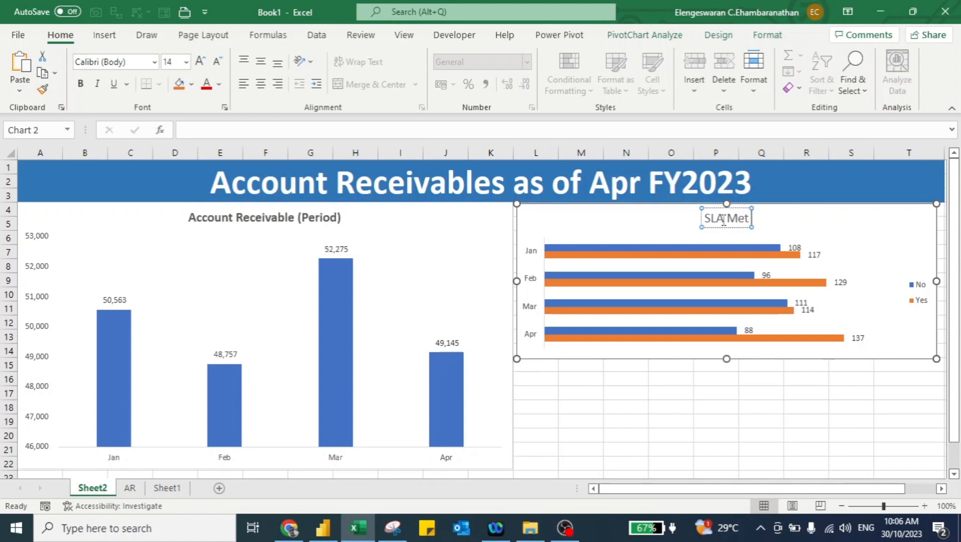
pyautogui.write(' Data')
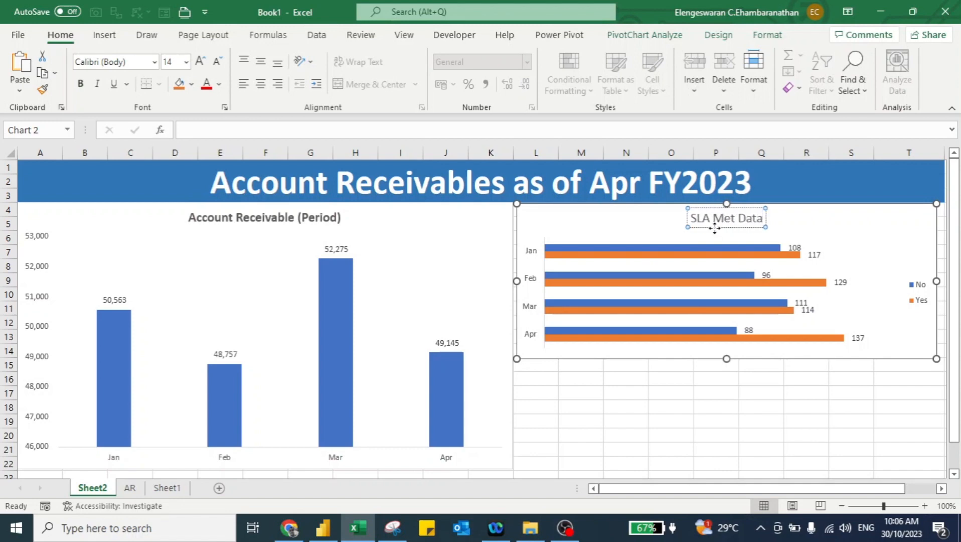
pyautogui.moveTo(714, 228); pyautogui.dragTo(567, 229)
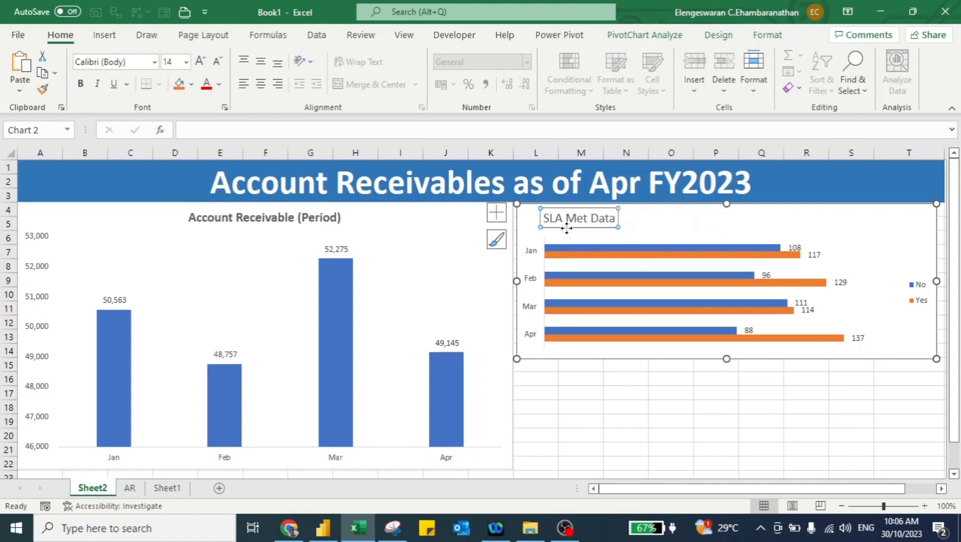
# Apply chart Style 9 to the SLA bar chart and delete its horizontal value axis.
pyautogui.click(718, 34)
pyautogui.click(633, 85)
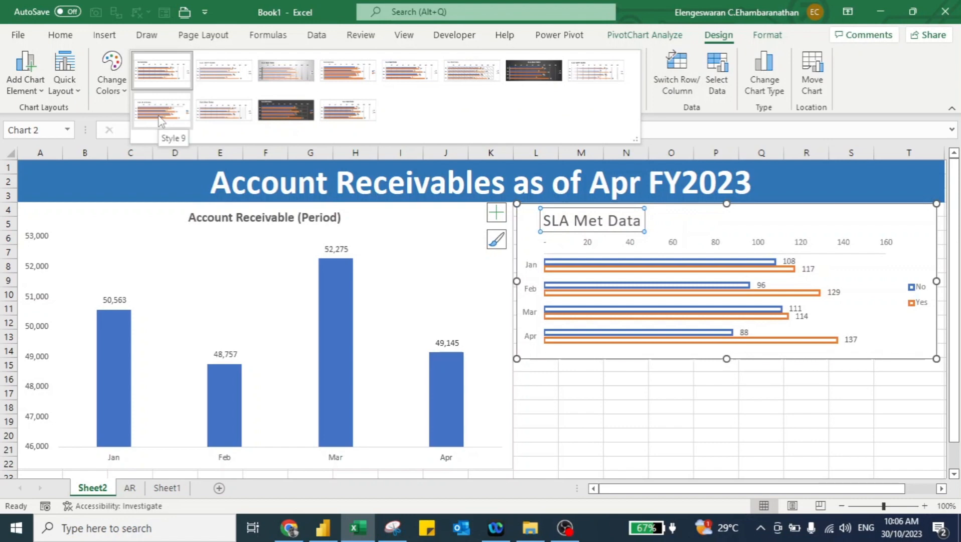
pyautogui.click(160, 122)
pyautogui.click(721, 245)
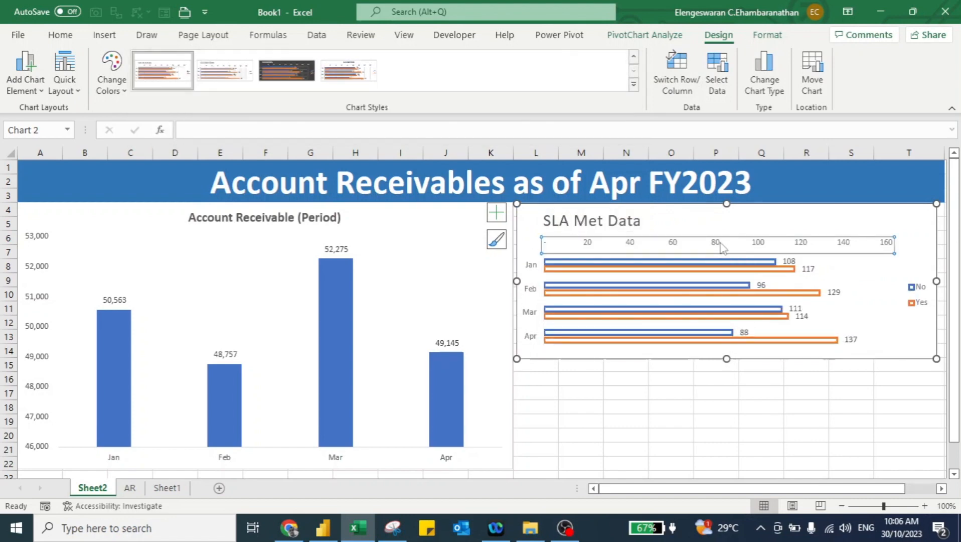
pyautogui.press('Delete')
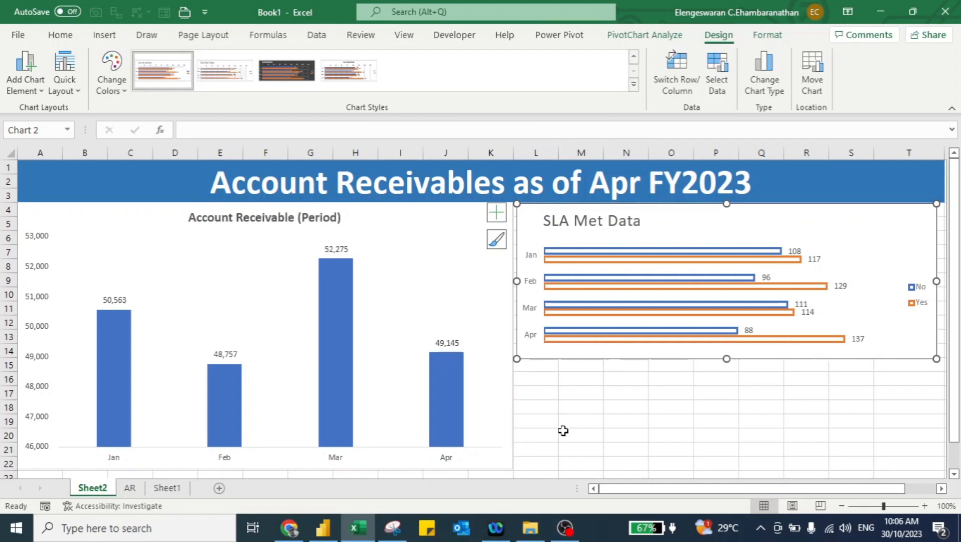
# Capture the whole top customers PivotTable in N1:O7 of the AR sheet with the Camera tool.
pyautogui.hotkey('ctrl', 'pagedown')
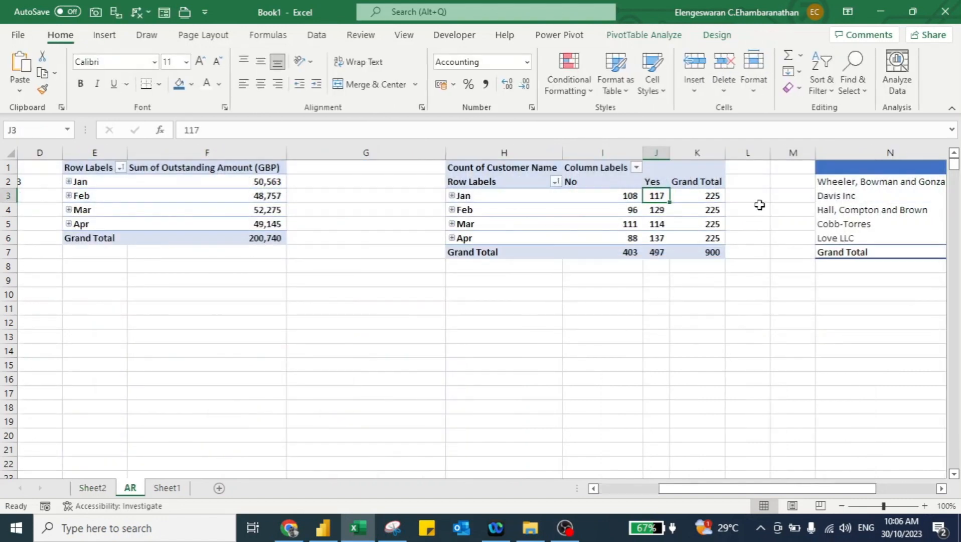
pyautogui.press('Right')
pyautogui.press('Right')
pyautogui.press('Right')
pyautogui.press('Right')
pyautogui.press('Right')
pyautogui.press('Right')
pyautogui.press('Left')
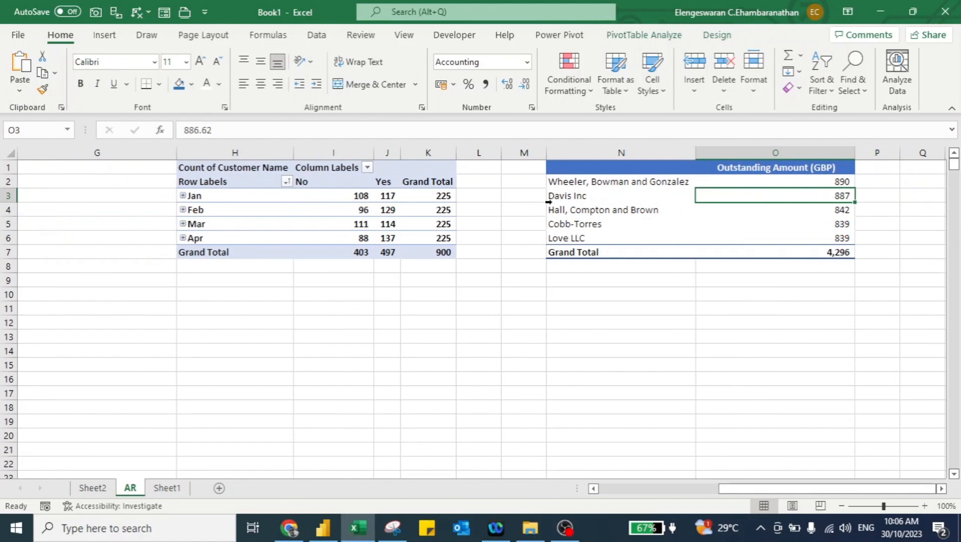
pyautogui.hotkey('ctrl', 'a')
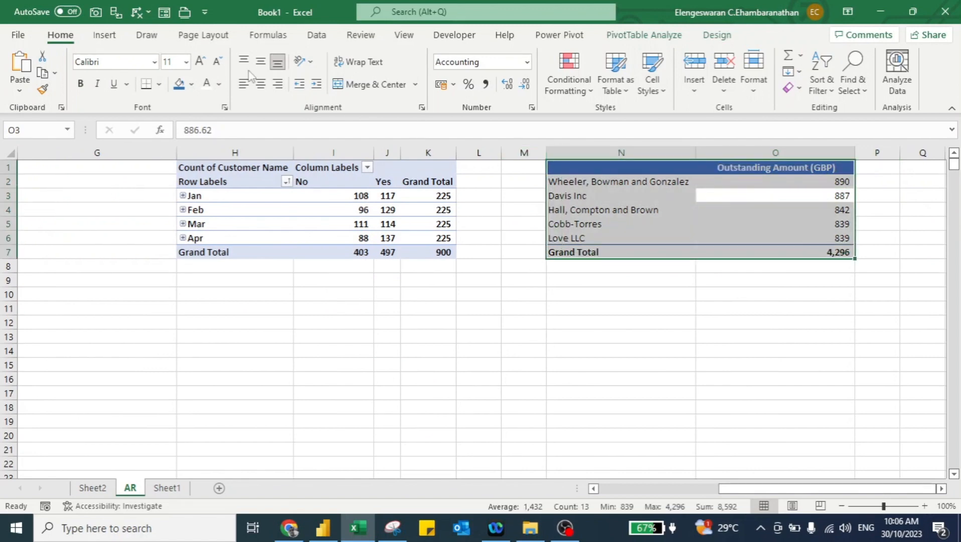
pyautogui.click(96, 13)
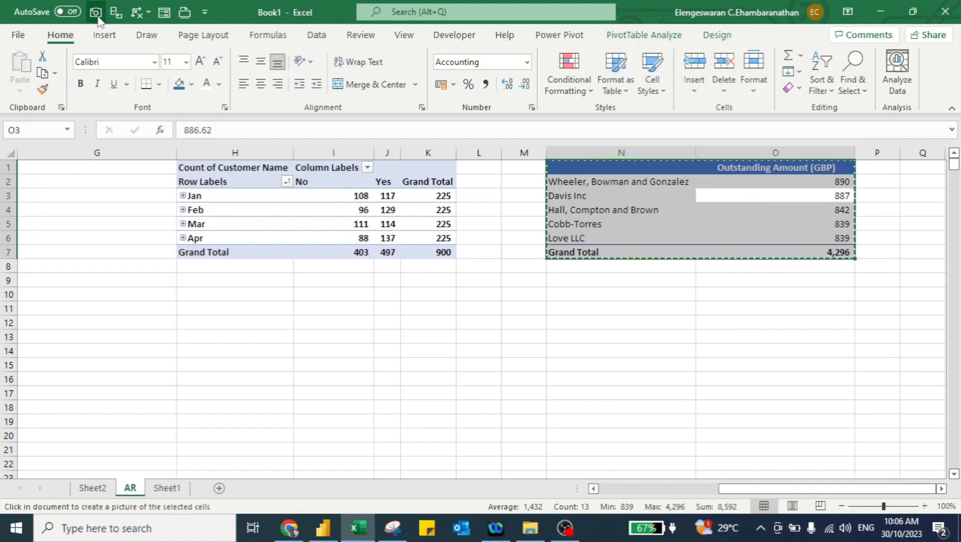
# Place the captured table picture below the SLA chart on Sheet2, starting at about cell M15, and hide the sheet's gridlines.
pyautogui.click(92, 488)
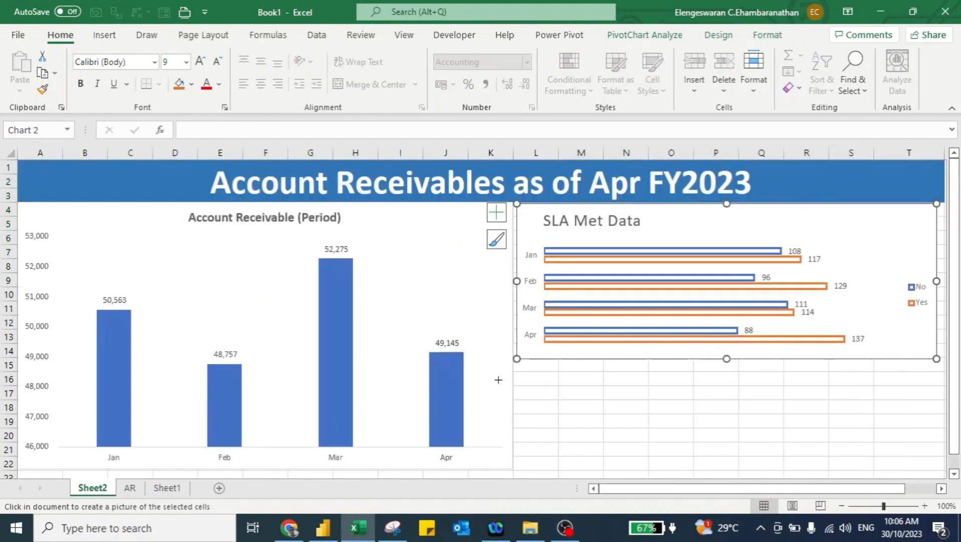
pyautogui.moveTo(532, 365); pyautogui.dragTo(635, 413)
pyautogui.click(552, 395)
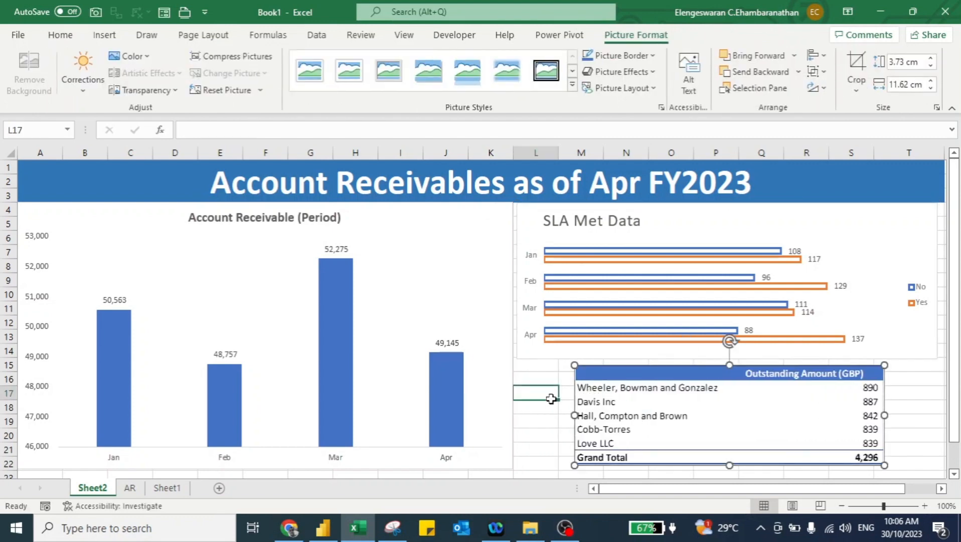
pyautogui.hotkey('alt', 'w')
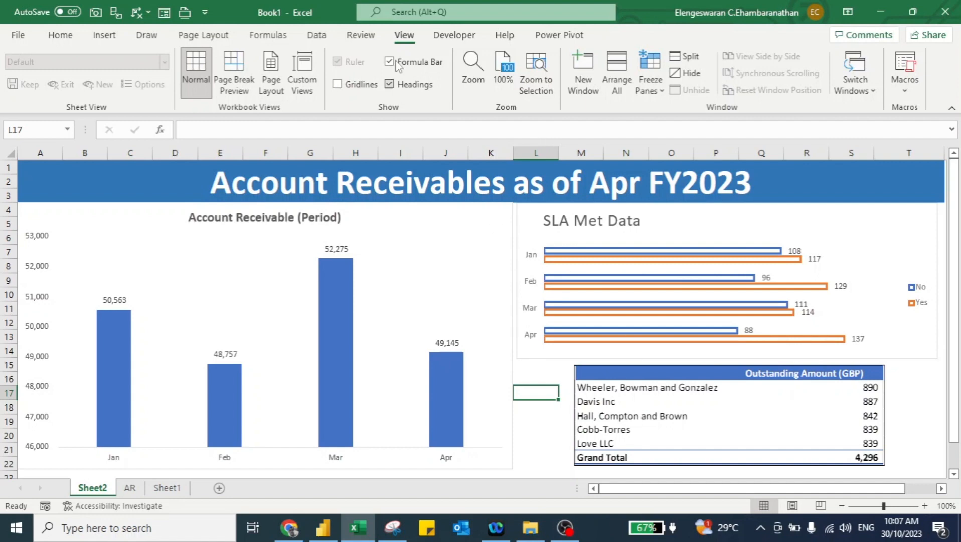
# Open the Visual Basic editor, insert a new module in Book1 and start a procedure with Sub Update().
pyautogui.click(455, 35)
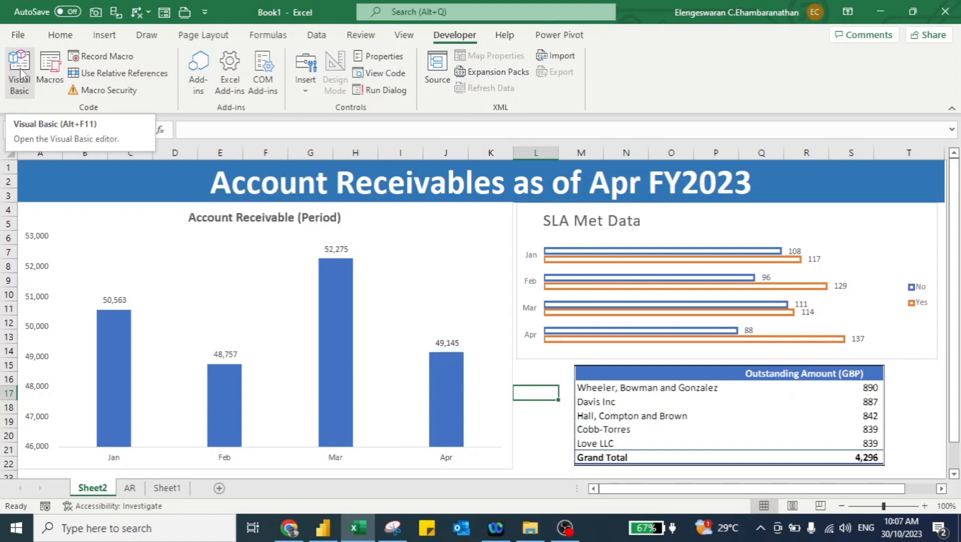
pyautogui.click(20, 68)
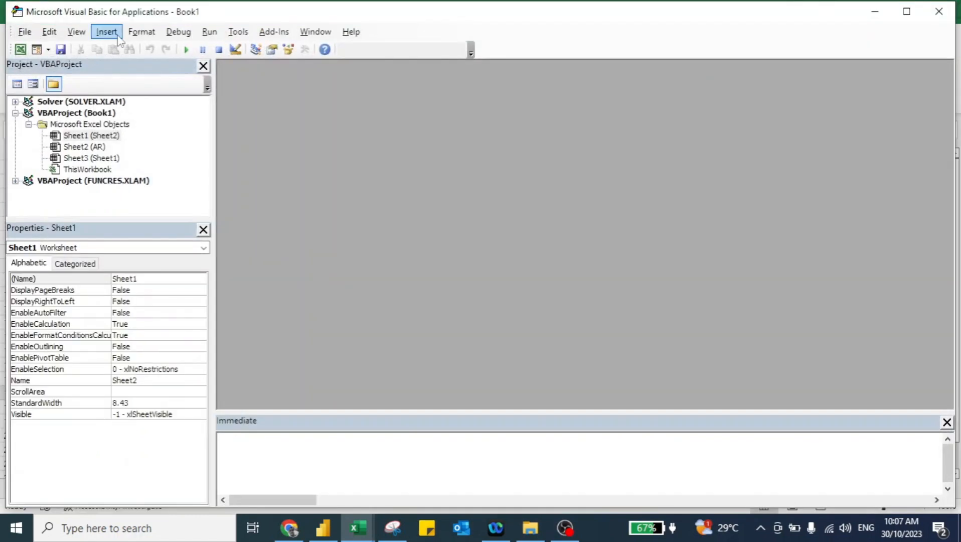
pyautogui.click(118, 40)
pyautogui.click(129, 80)
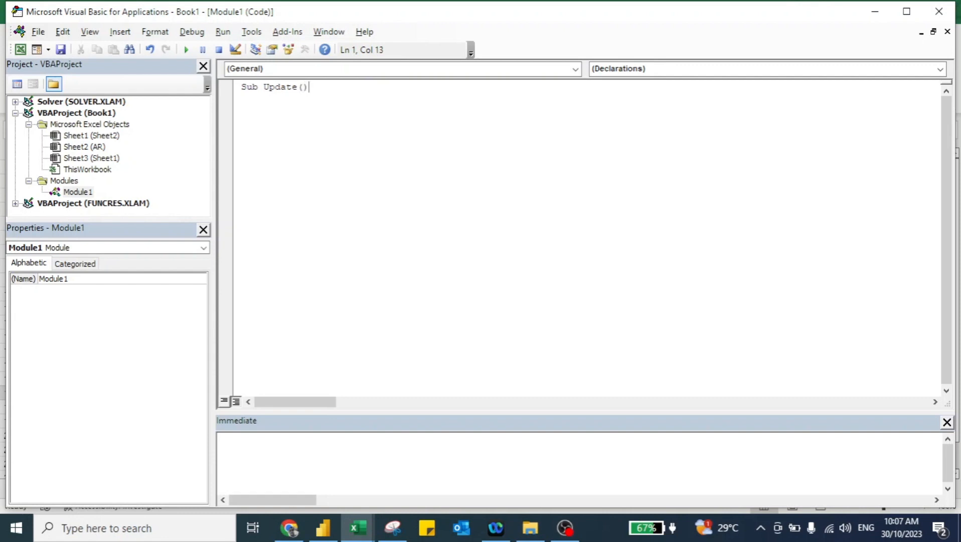
pyautogui.press('Return')
# Declare the variable in the Update procedure with Dim abc As PivotTable.
pyautogui.write('Dim abc A')
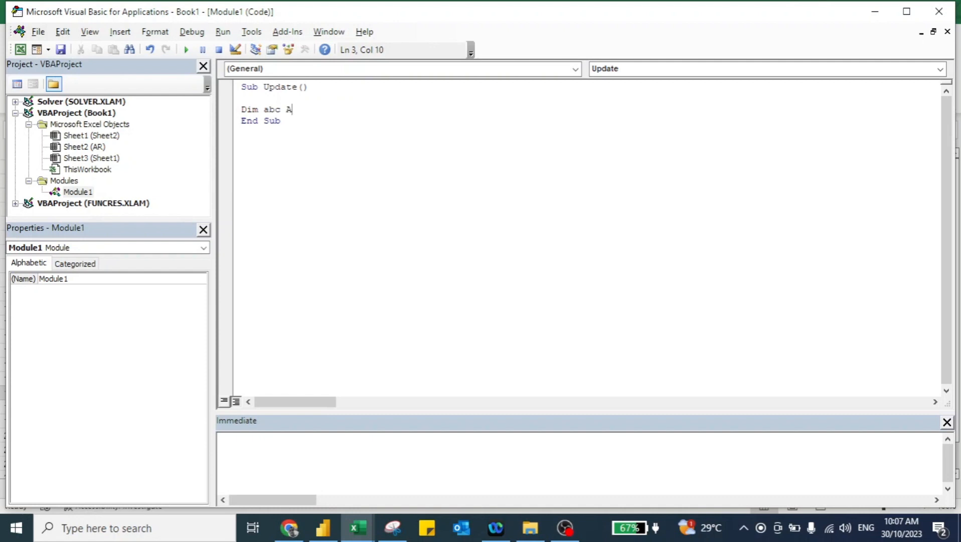
pyautogui.write('s ')
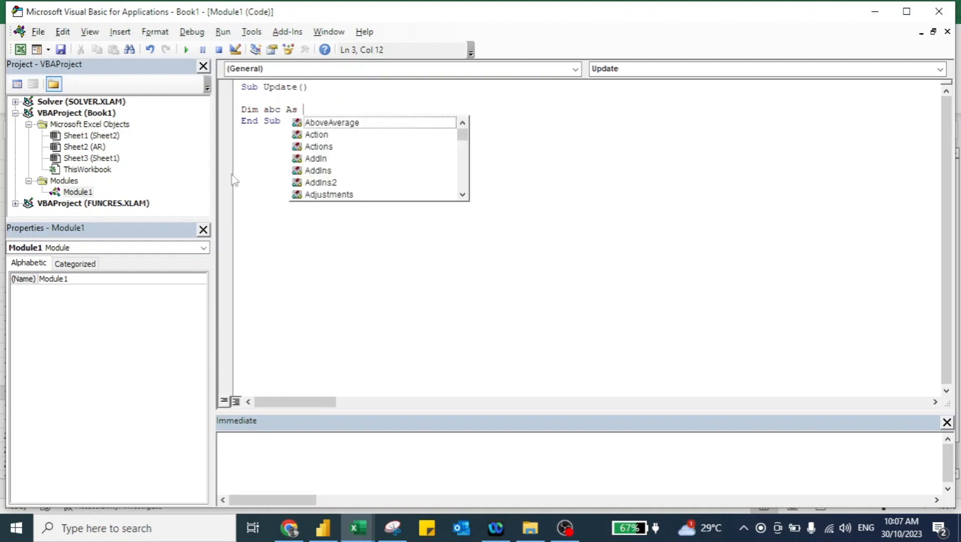
pyautogui.write('Picvo')
pyautogui.press('BackSpace')
pyautogui.press('BackSpace')
pyautogui.write('v')
pyautogui.press('BackSpace')
pyautogui.press('BackSpace')
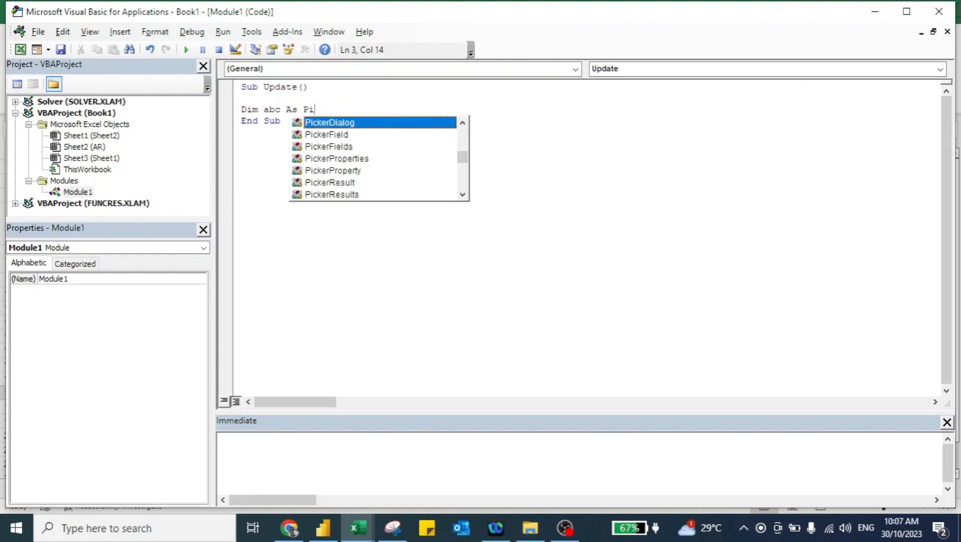
pyautogui.write('votT')
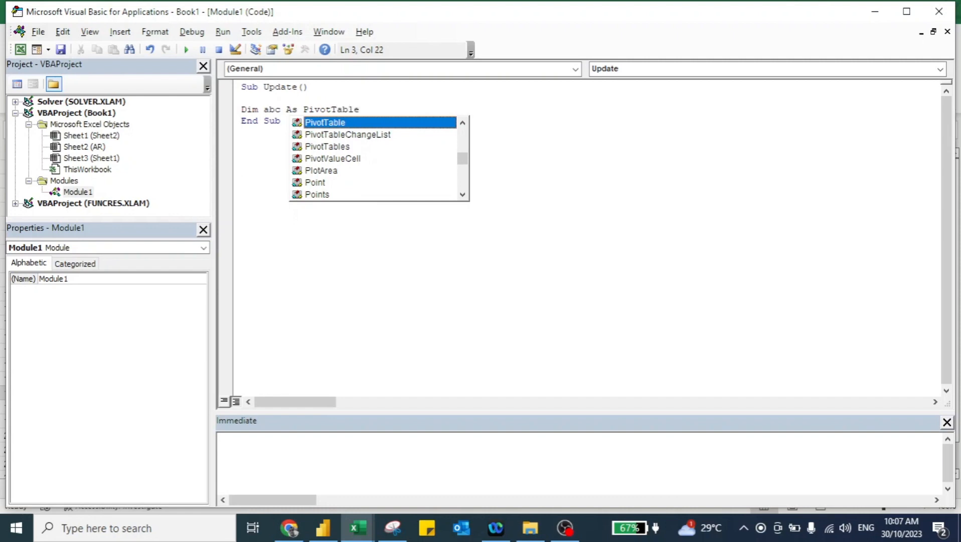
pyautogui.write('able')
pyautogui.press('Return')
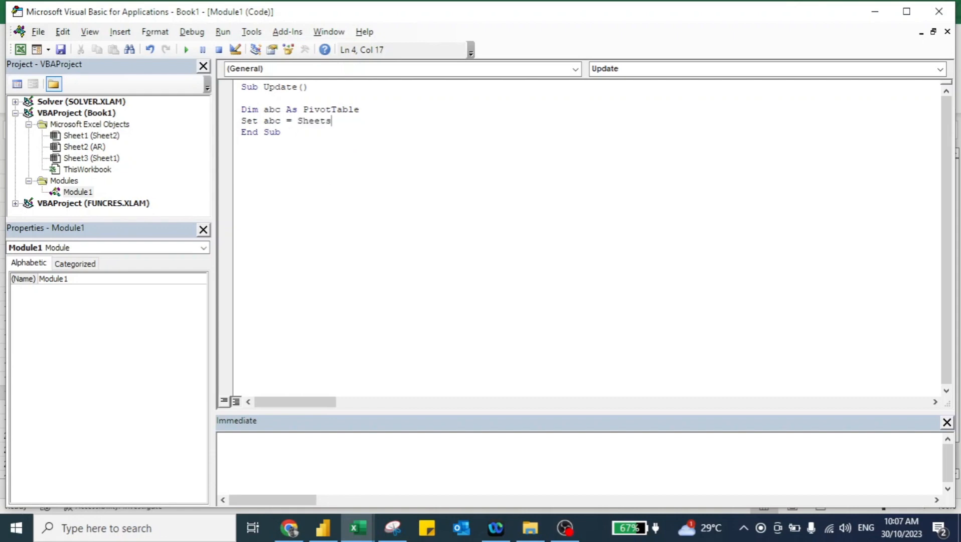
# Begin the Set abc = Sheets(" statement and copy the name of the PivotTable at cell A1 of the AR sheet.
pyautogui.write('(')
pyautogui.hotkey('alt', 'Tab')
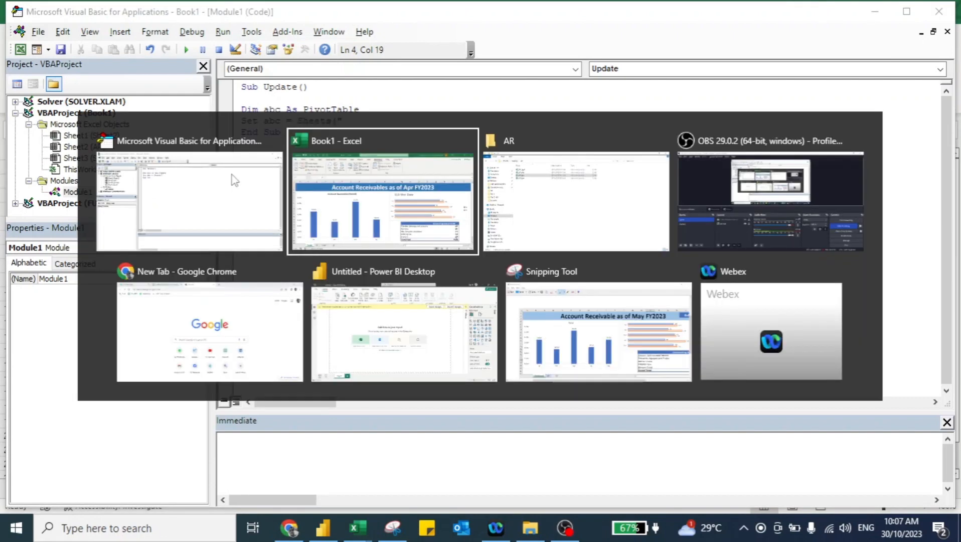
pyautogui.click(130, 487)
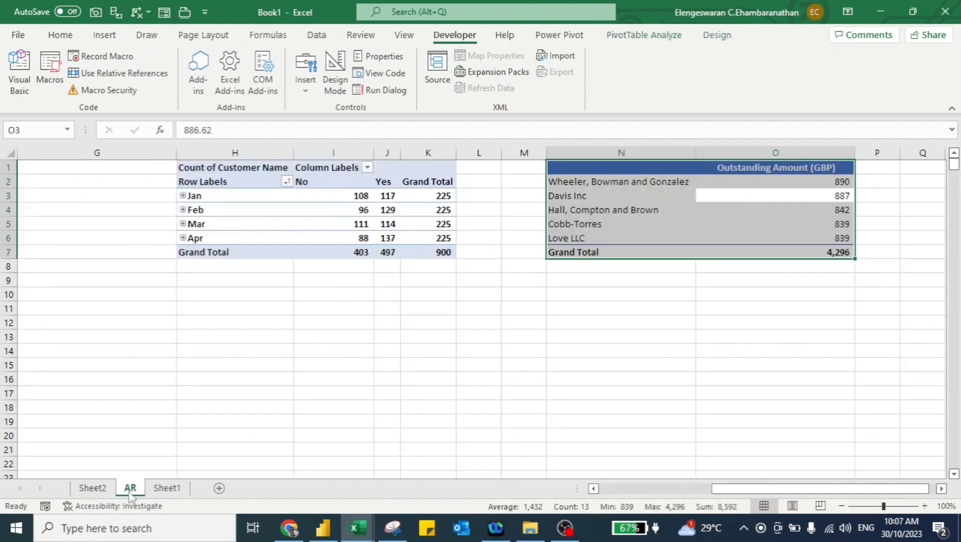
pyautogui.hotkey('ctrl', 'Home')
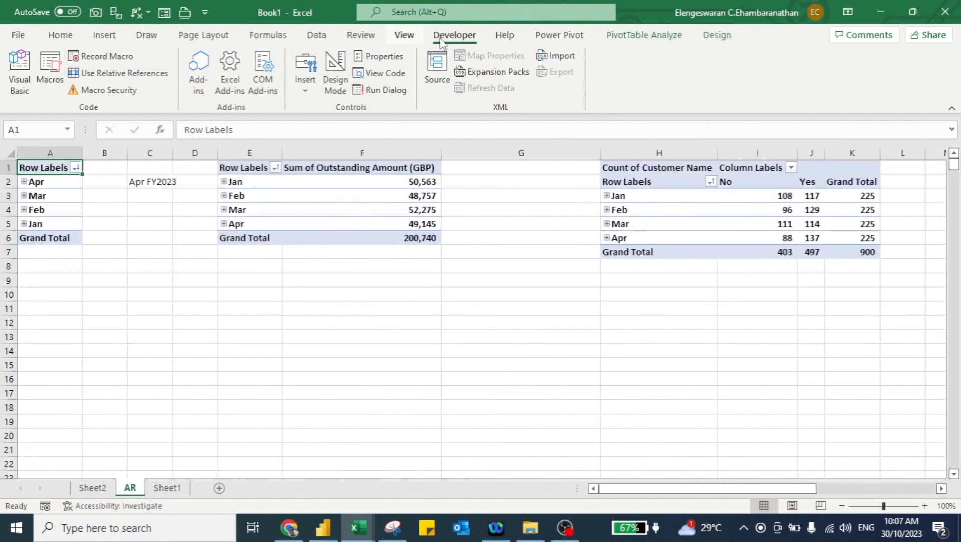
pyautogui.click(635, 36)
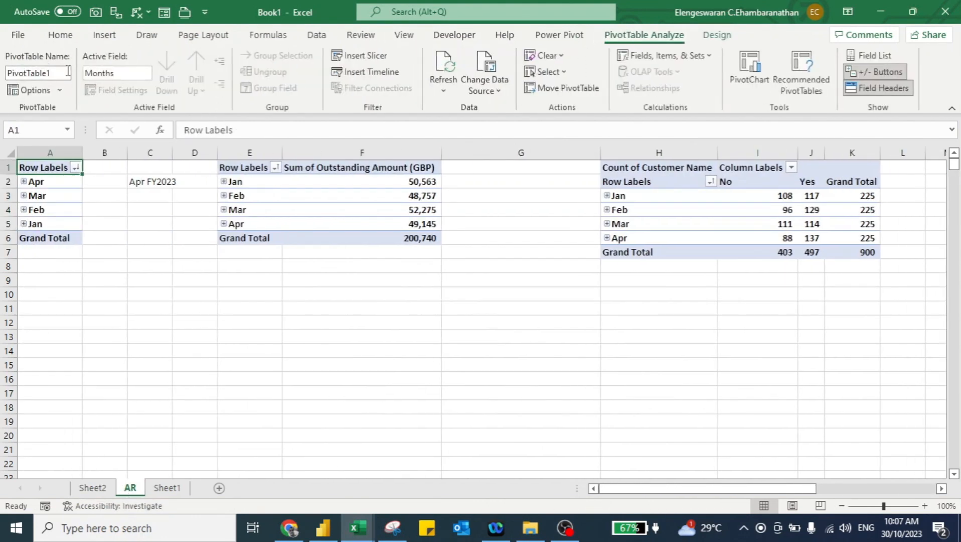
pyautogui.click(62, 74)
pyautogui.hotkey('ctrl', 'c')
pyautogui.hotkey('alt', 'Tab')
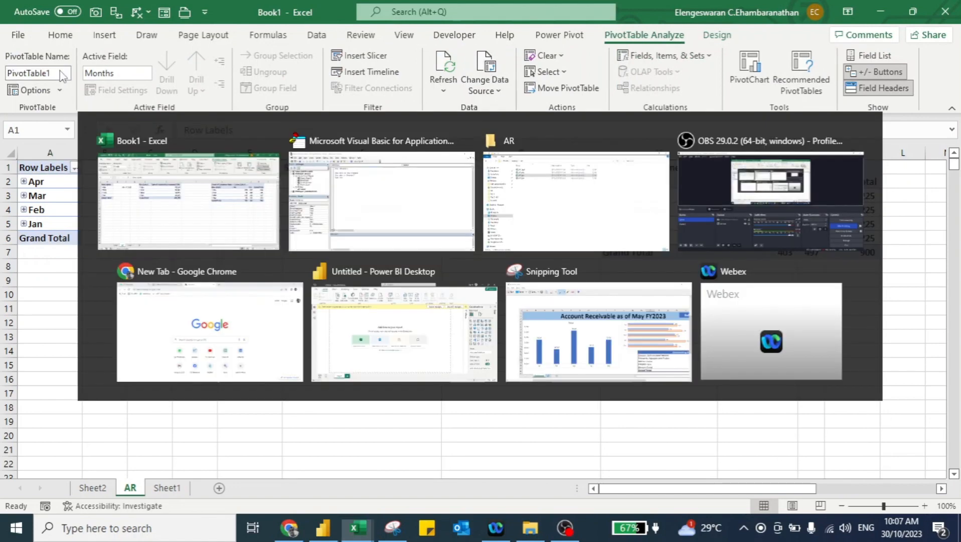
# Complete the assignment as Set abc = Sheets("AR").PivotTables("PivotTable1").
pyautogui.write('AR").Pi')
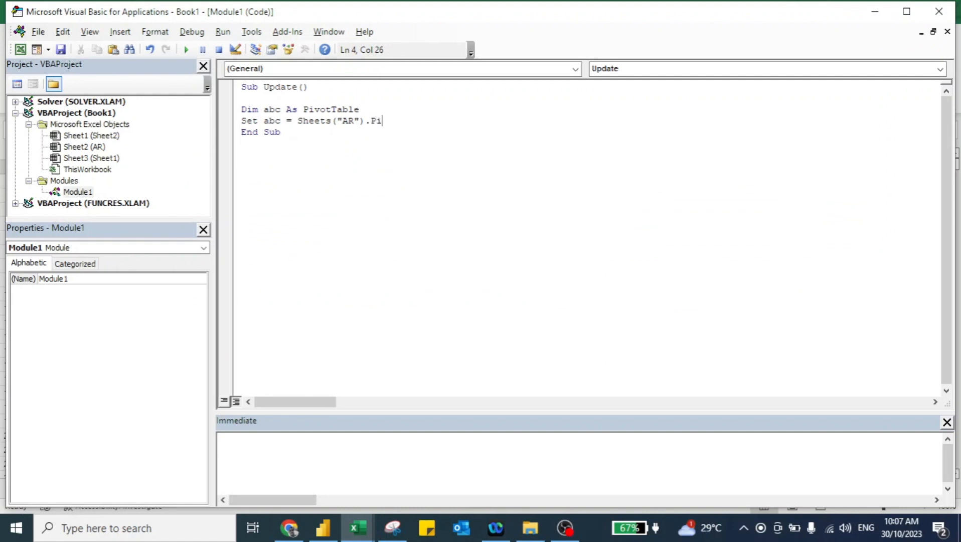
pyautogui.write('les')
pyautogui.hotkey('ctrl', 'v')
pyautogui.press('Return')
pyautogui.press('Return')
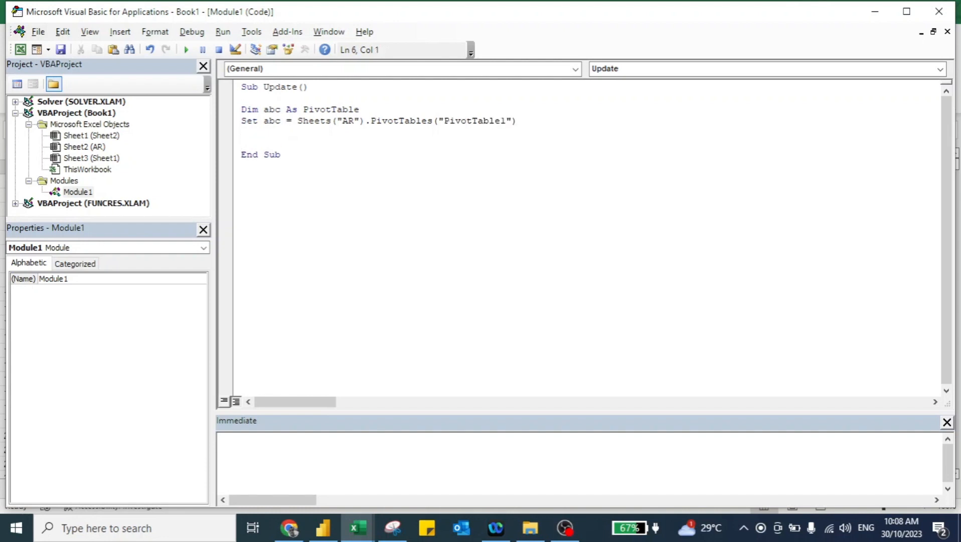
# Add the line abc.RefreshTable before End Sub in the Update procedure.
pyautogui.write('abc.Re')
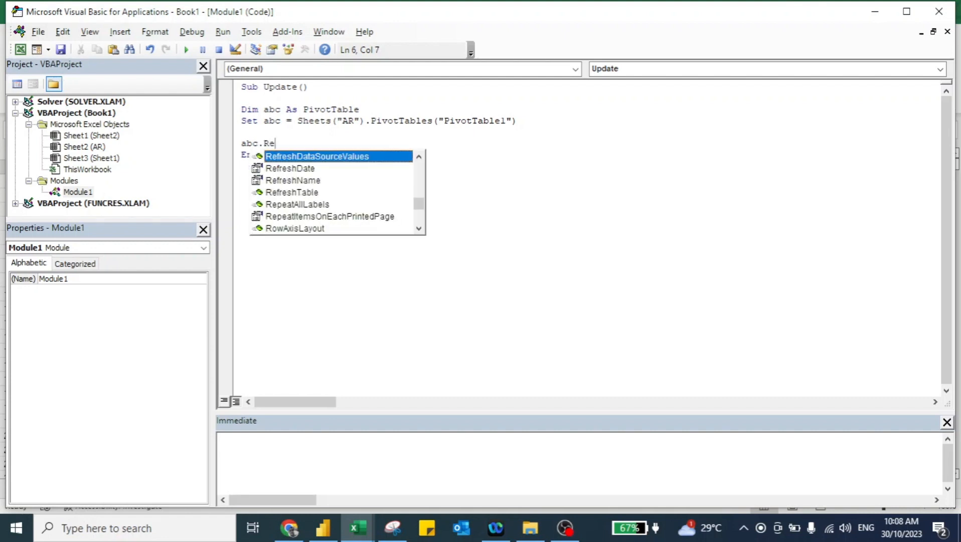
pyautogui.press('Down')
pyautogui.press('Down')
pyautogui.press('Down')
pyautogui.press('Tab')
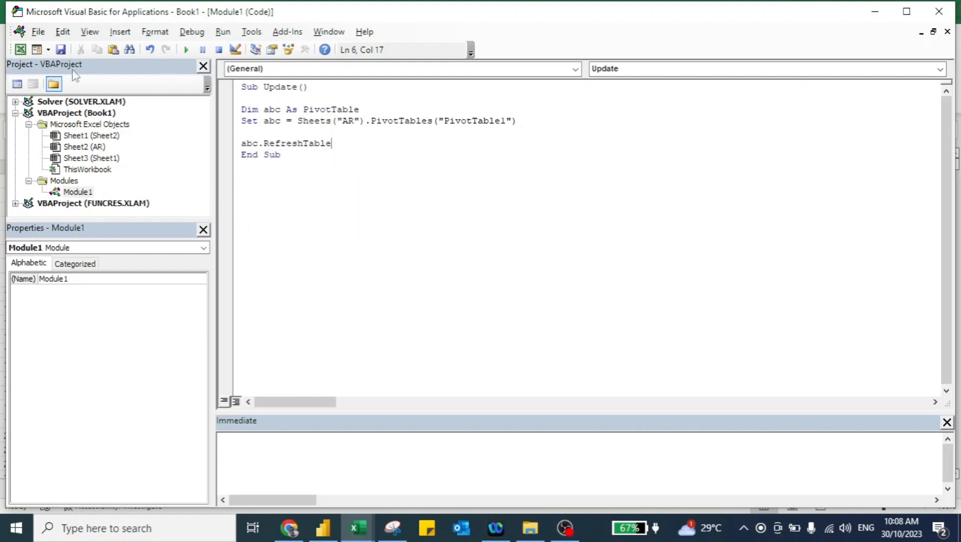
# Run the Update macro and return to the report on Sheet2 in Excel.
pyautogui.click(187, 49)
pyautogui.hotkey('alt', 'Tab')
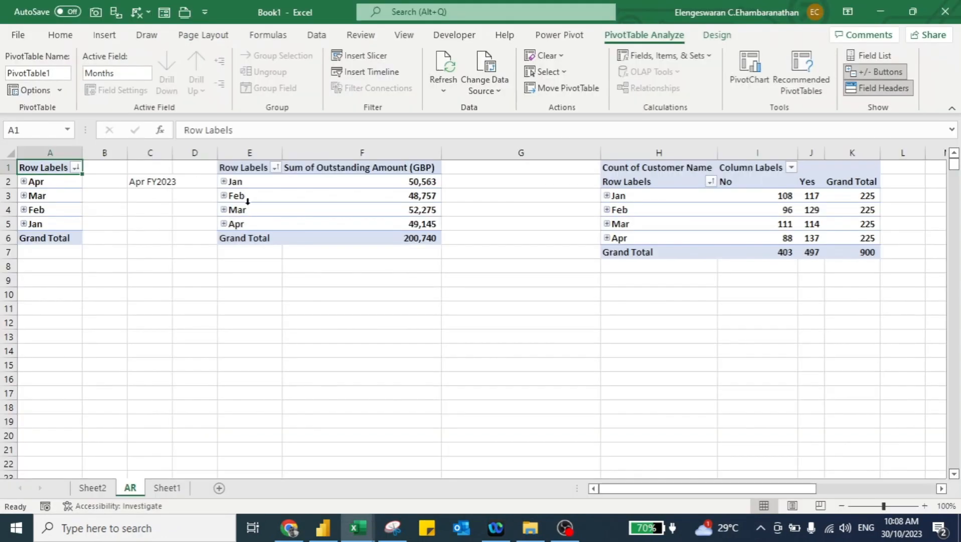
pyautogui.click(100, 490)
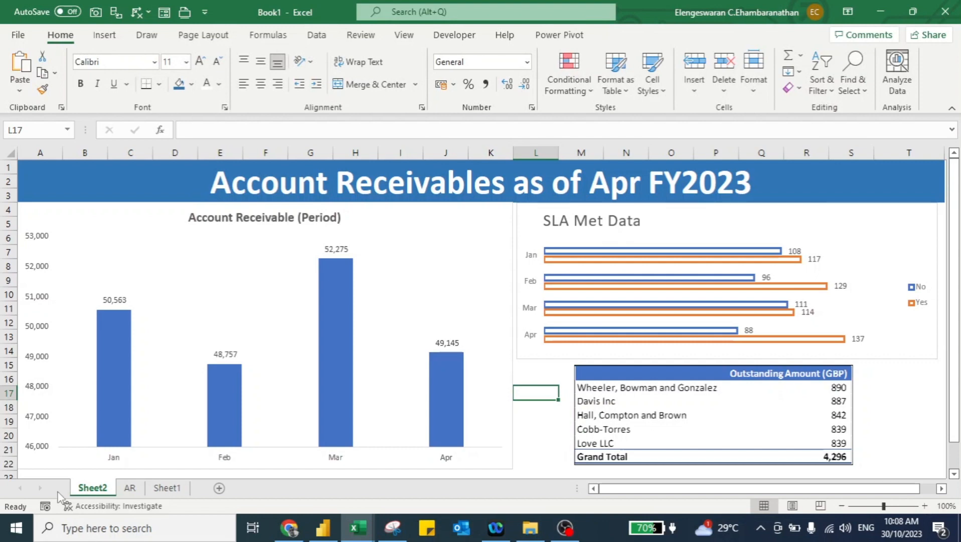
# Rename the Sheet2 report sheet as Dashboard.
pyautogui.write('hor')
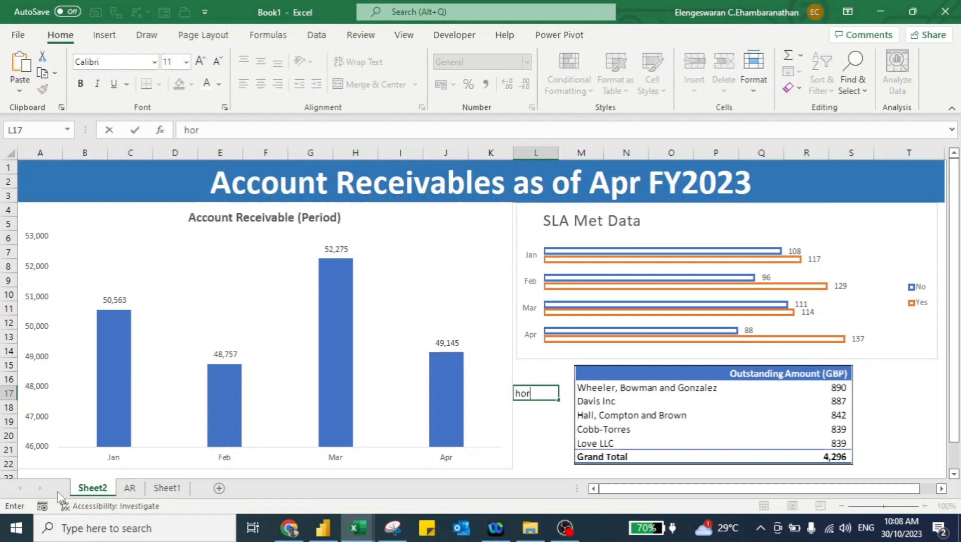
pyautogui.press('Escape')
pyautogui.press('alt')
pyautogui.write('ho')
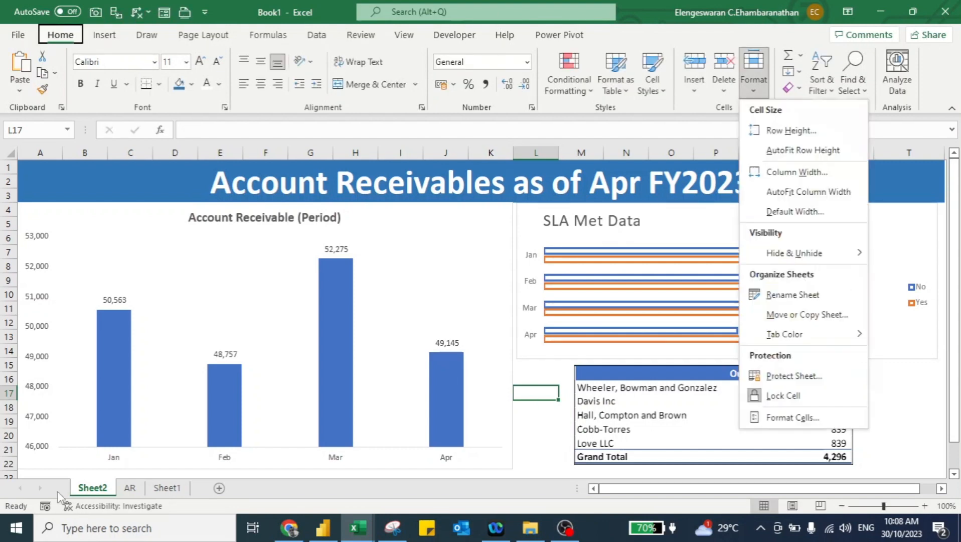
pyautogui.write('rDashboard')
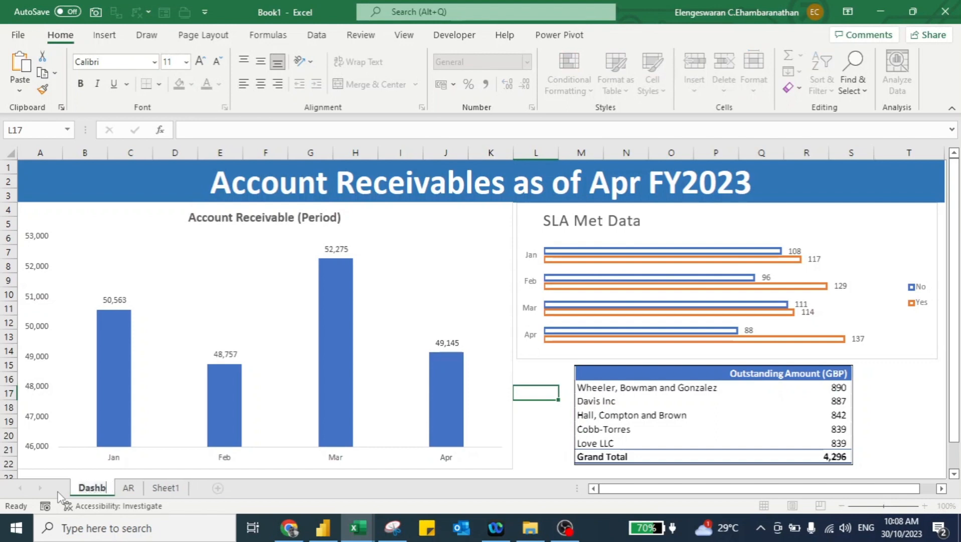
pyautogui.press('Return')
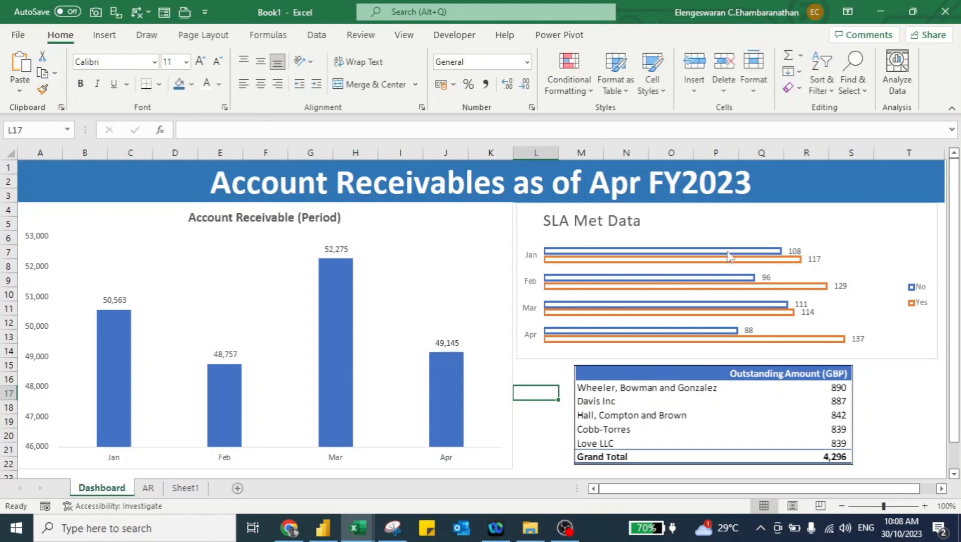
# Draw a rectangle about 3.92 cm wide and 1.11 cm high at the title banner's right end and label it Refresh.
pyautogui.click(792, 177)
pyautogui.click(104, 35)
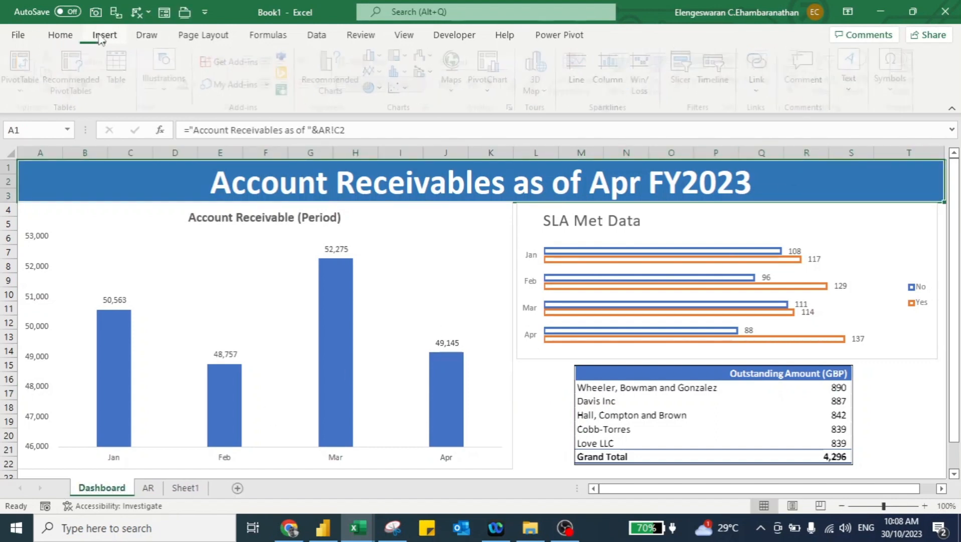
pyautogui.click(165, 90)
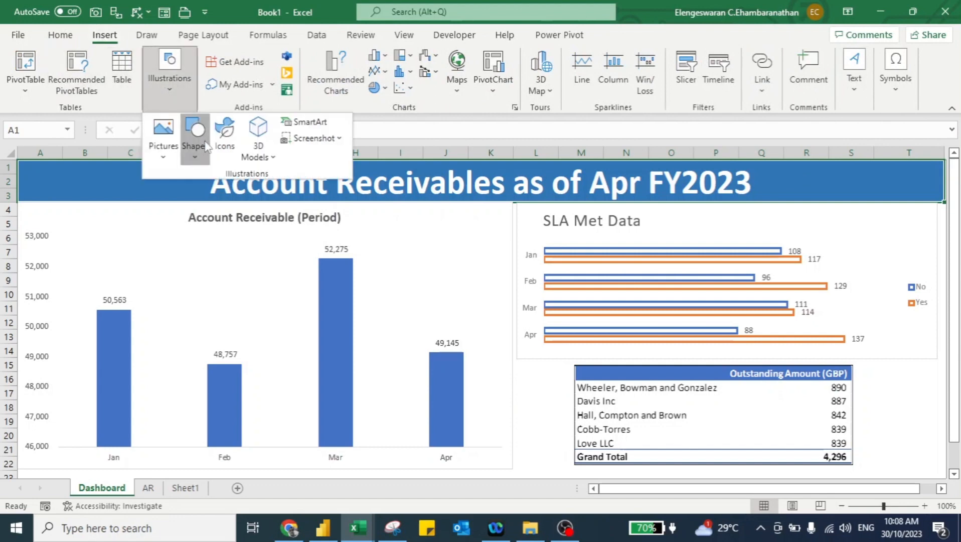
pyautogui.click(195, 131)
pyautogui.click(231, 194)
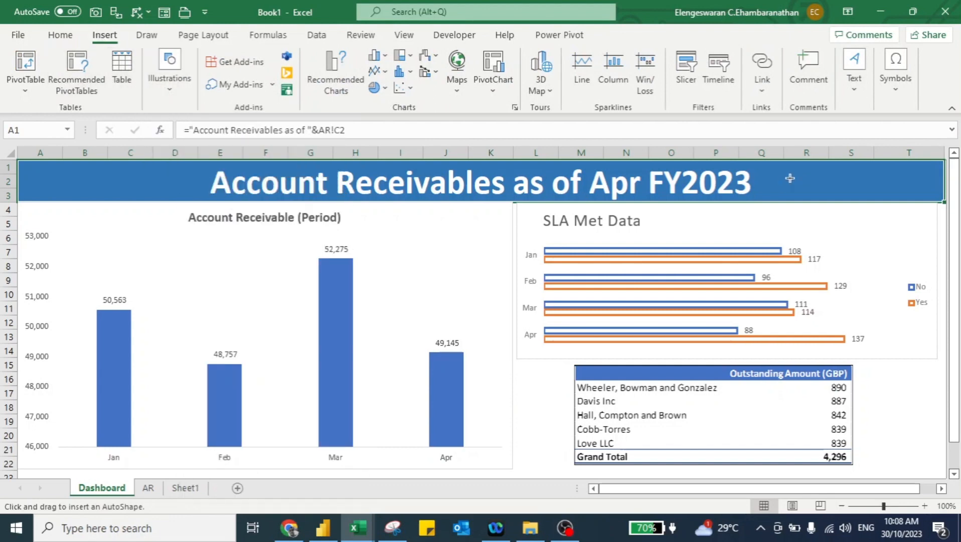
pyautogui.moveTo(827, 167); pyautogui.dragTo(932, 196)
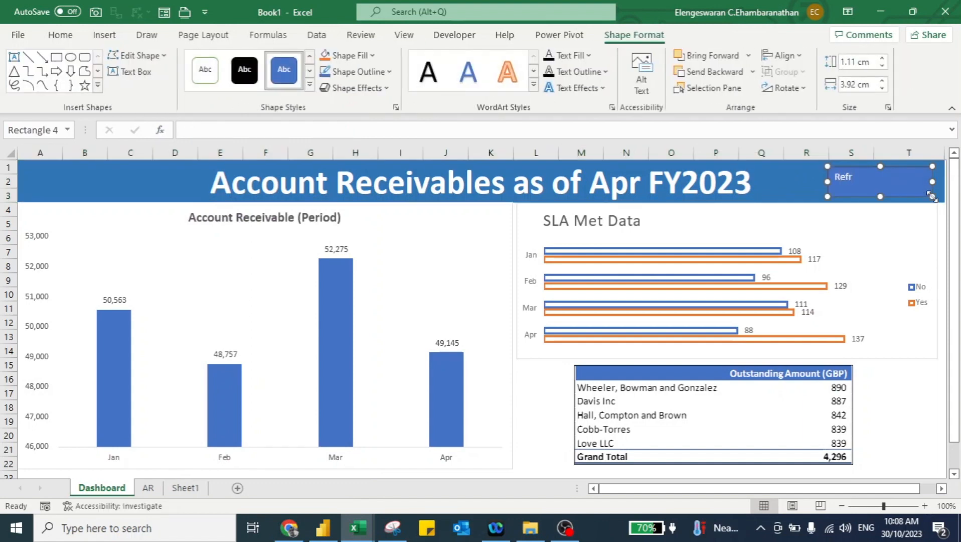
pyautogui.write('Refresh')
# Enlarge the Refresh label to 20 pt and center it horizontally in the rectangle.
pyautogui.hotkey('ctrl', 'a')
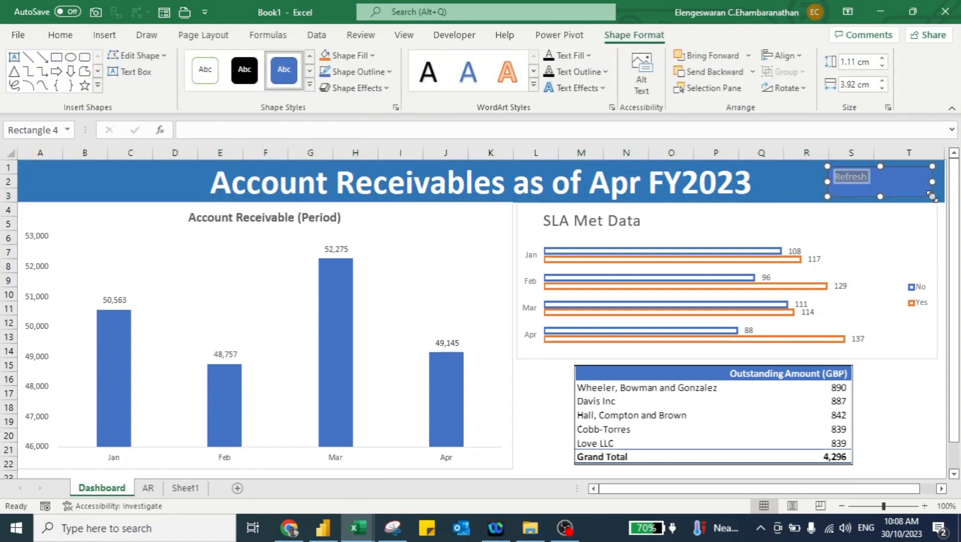
pyautogui.hotkey('ctrl', 'shift', '.')
pyautogui.hotkey('ctrl', 'shift', '.')
pyautogui.hotkey('ctrl', 'shift', '.')
pyautogui.hotkey('ctrl', 'shift', '.')
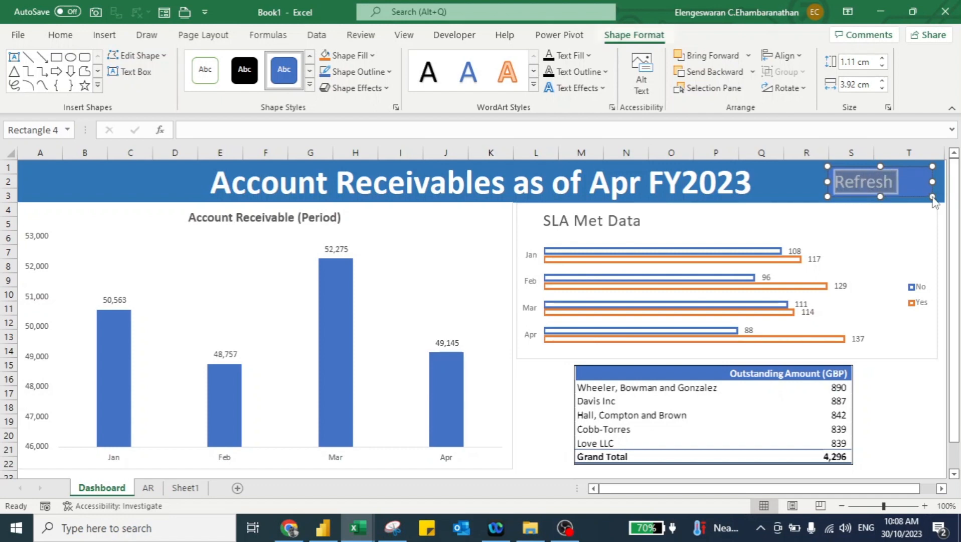
pyautogui.click(61, 35)
pyautogui.click(261, 84)
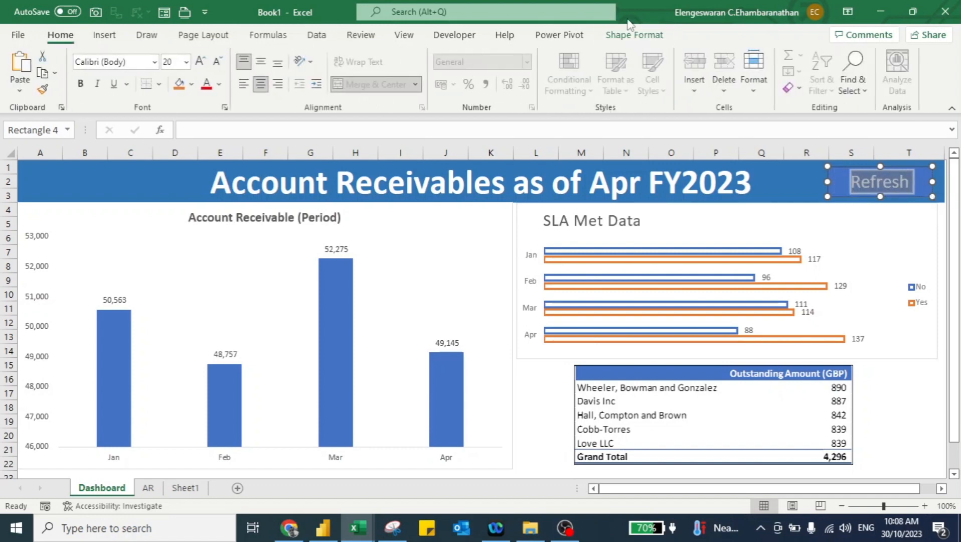
# Give the Refresh rectangle a dark blue fill and bold text, and remove its outline.
pyautogui.click(633, 34)
pyautogui.click(373, 56)
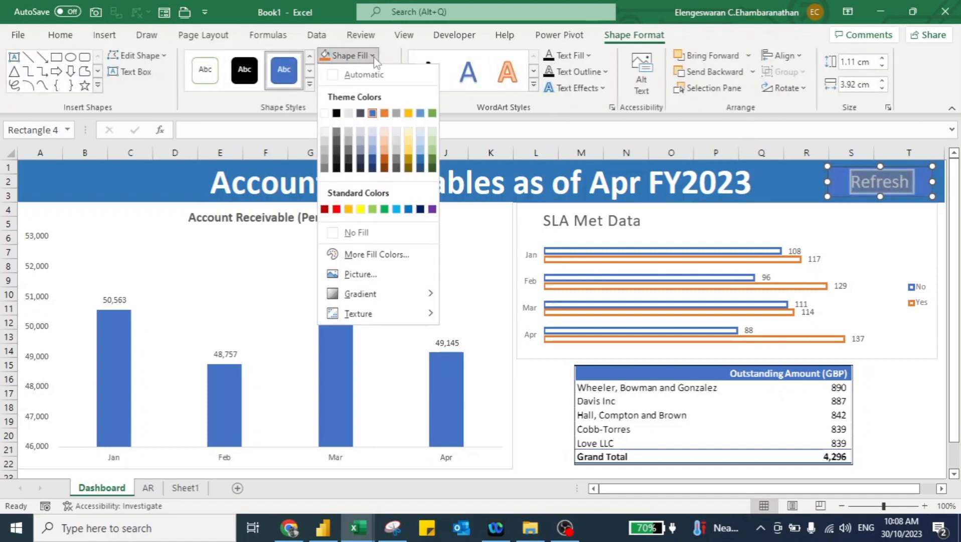
pyautogui.click(420, 209)
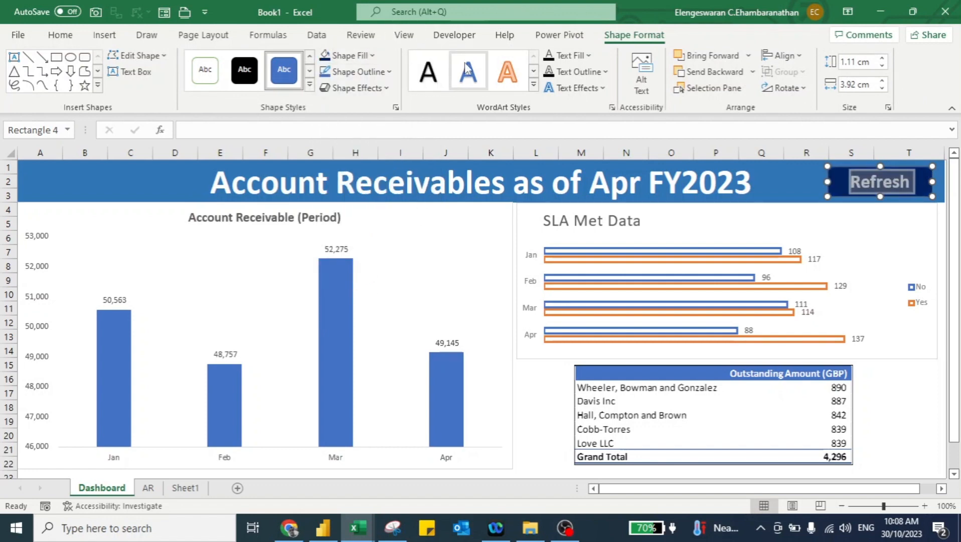
pyautogui.click(365, 72)
pyautogui.click(343, 254)
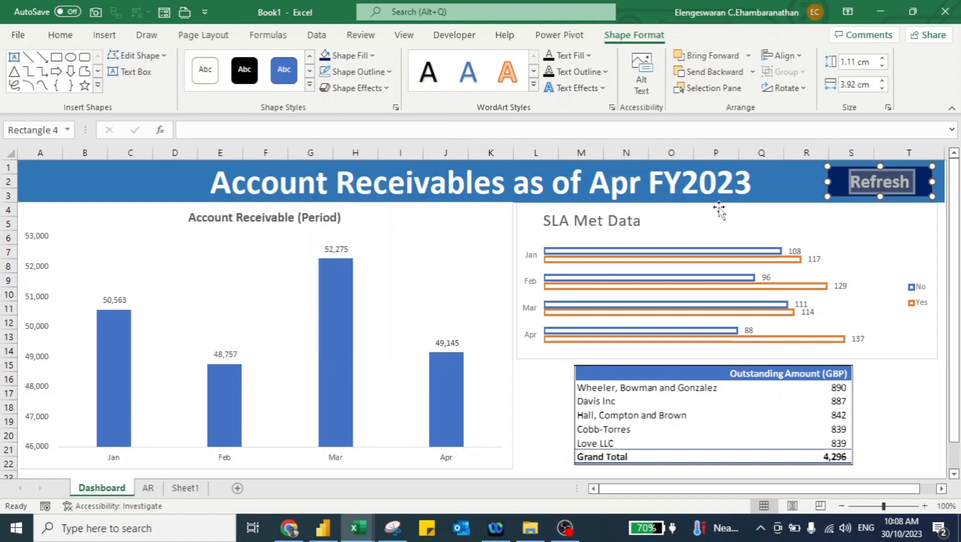
# Assign the Update macro to the Refresh rectangle and run it from there.
pyautogui.rightClick(839, 173)
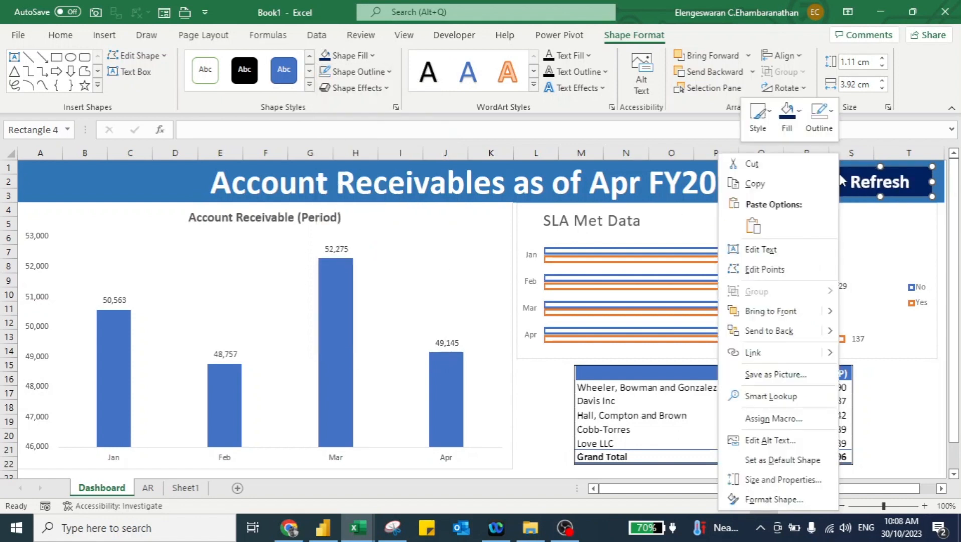
pyautogui.click(752, 421)
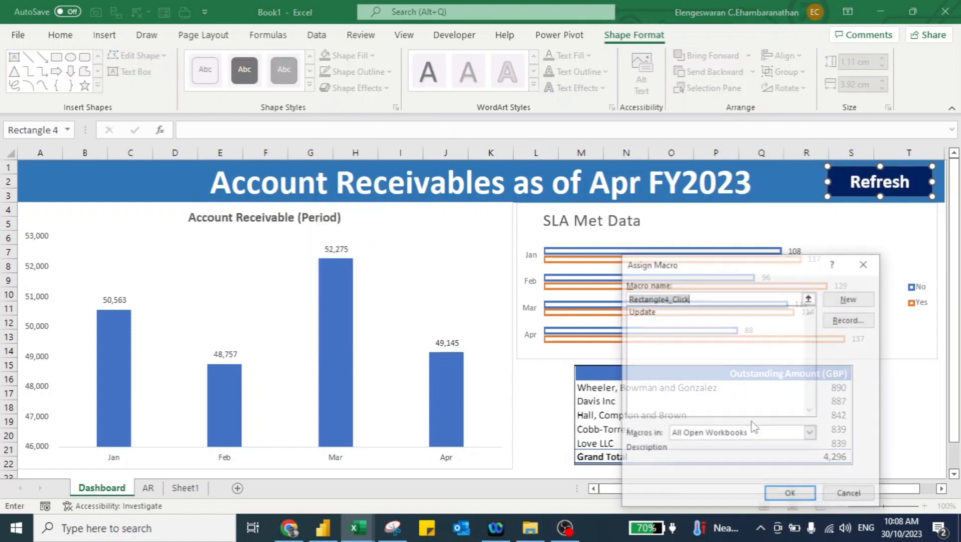
pyautogui.click(639, 311)
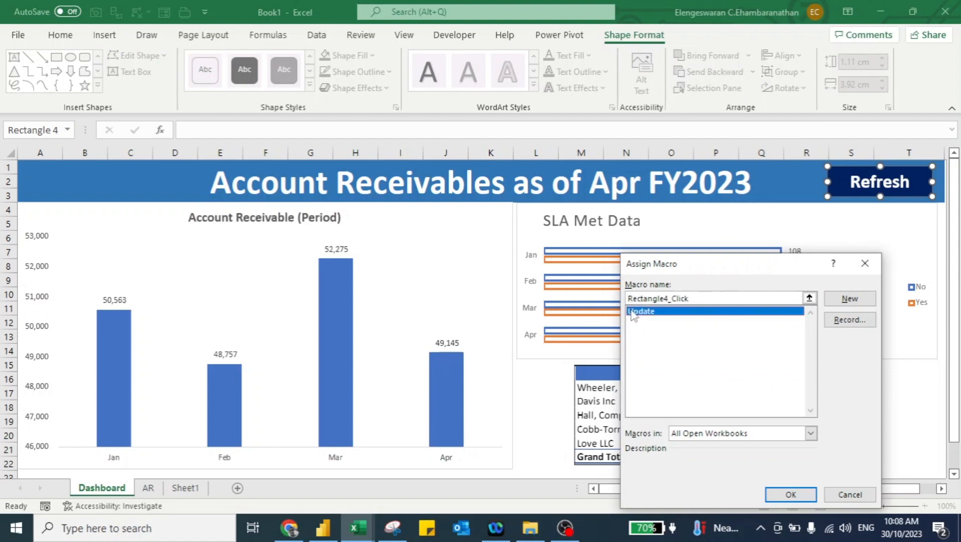
pyautogui.click(790, 494)
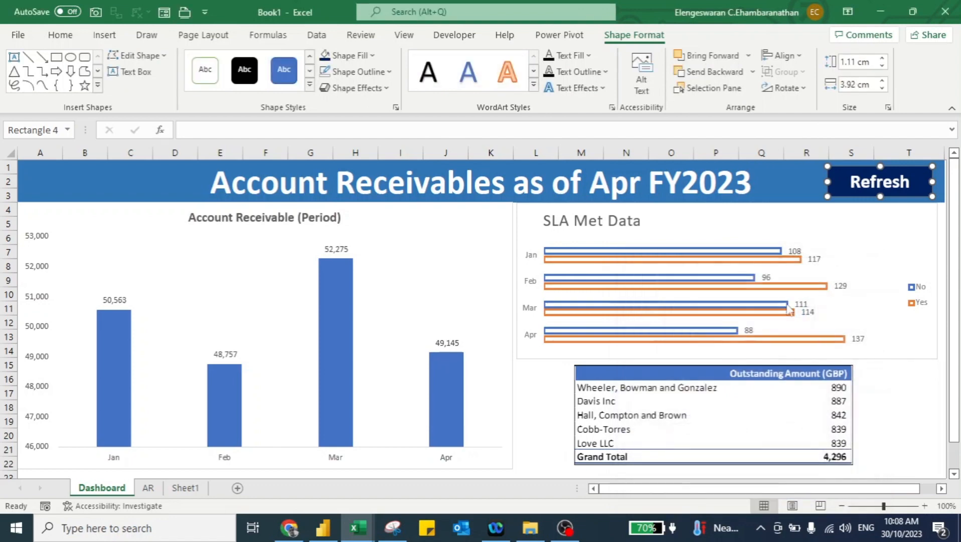
pyautogui.click(794, 189)
pyautogui.click(854, 188)
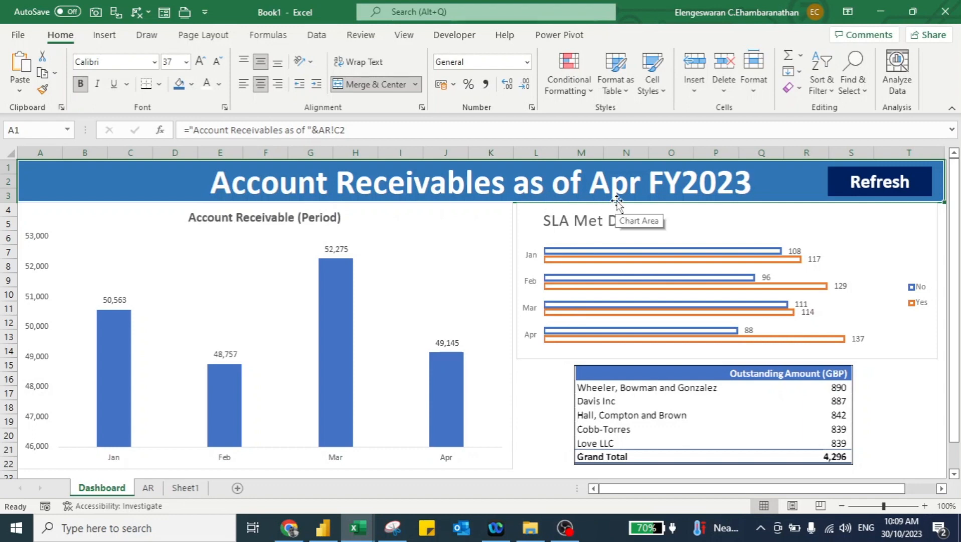
# Switch to the AR folder in File Explorer and duplicate the AR_Jan workbook there.
pyautogui.hotkey('alt', 'Tab')
pyautogui.hotkey('alt', 'Tab')
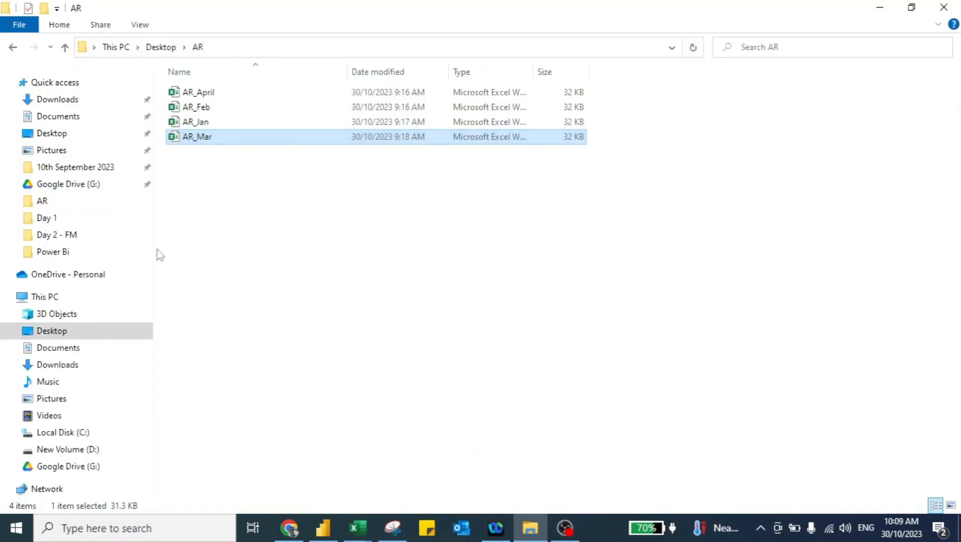
pyautogui.hotkey('ctrl', 'c')
pyautogui.hotkey('ctrl', 'v')
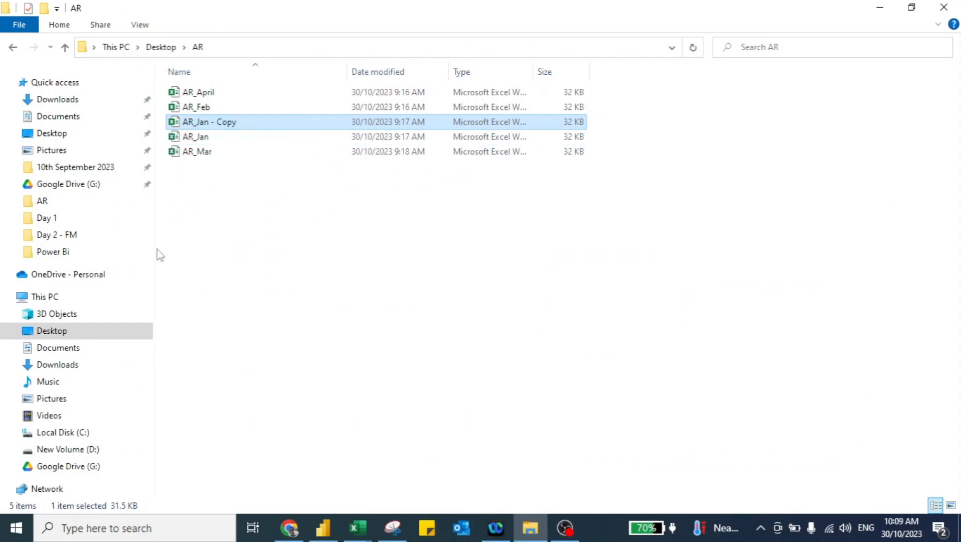
# Rename the copied January workbook as AR_May.
pyautogui.press('F2')
pyautogui.press('Right')
pyautogui.hotkey('ctrl', 'shift', 'Left')
pyautogui.hotkey('ctrl', 'shift', 'Left')
pyautogui.hotkey('ctrl', 'shift', 'Left')
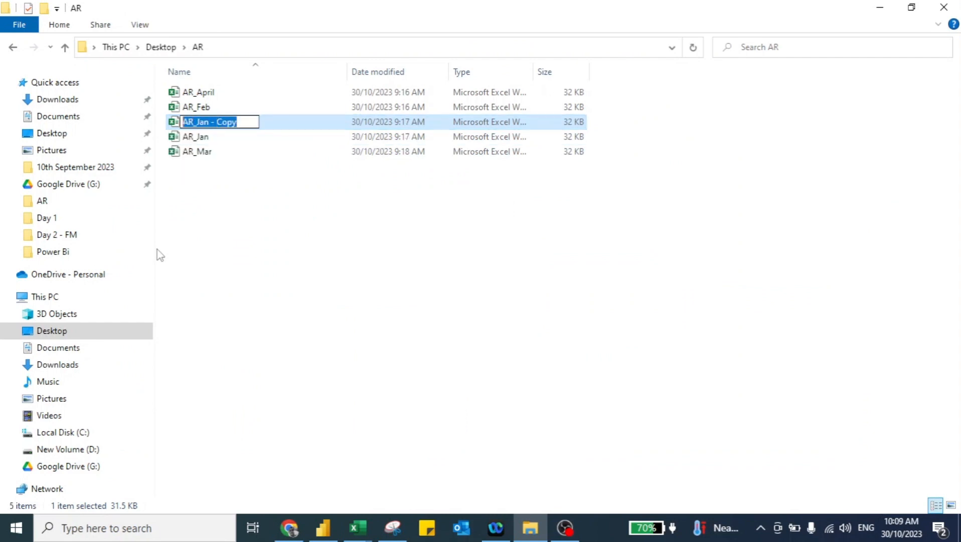
pyautogui.hotkey('shift', 'Right')
pyautogui.hotkey('shift', 'Right')
pyautogui.hotkey('shift', 'Right')
pyautogui.write('May')
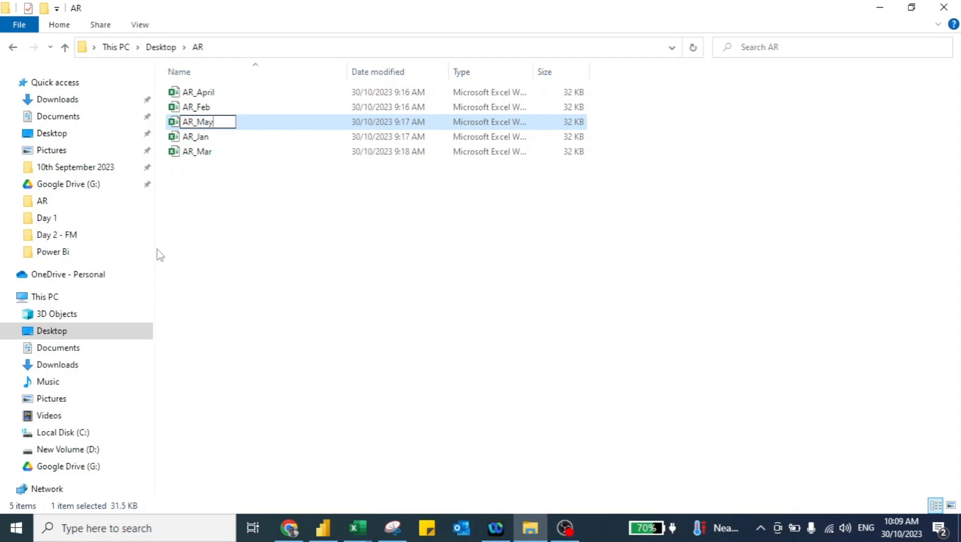
pyautogui.press('Return')
# Switch to the AR_May workbook in Excel and set the invoice date in C2 to 1/5/2023.
pyautogui.hotkey('alt', 'Tab')
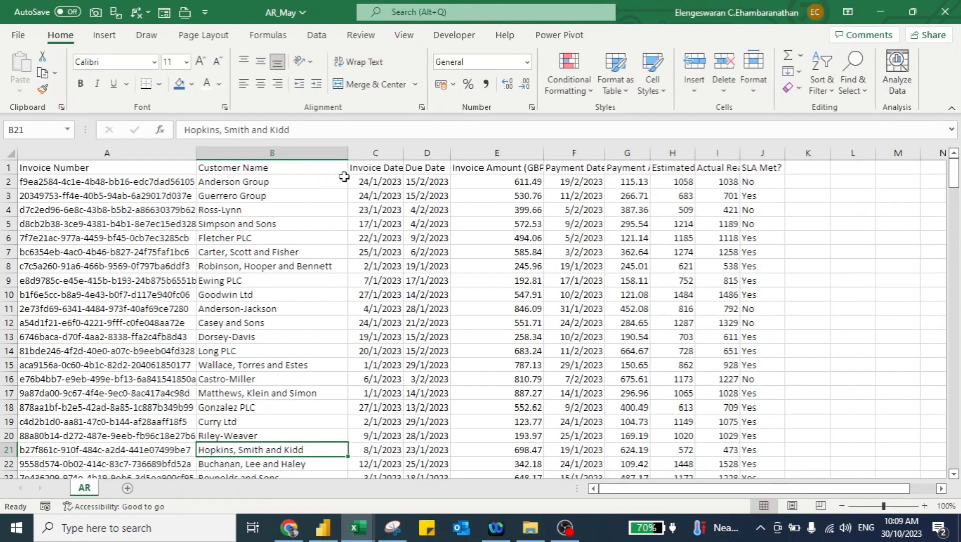
pyautogui.click(366, 181)
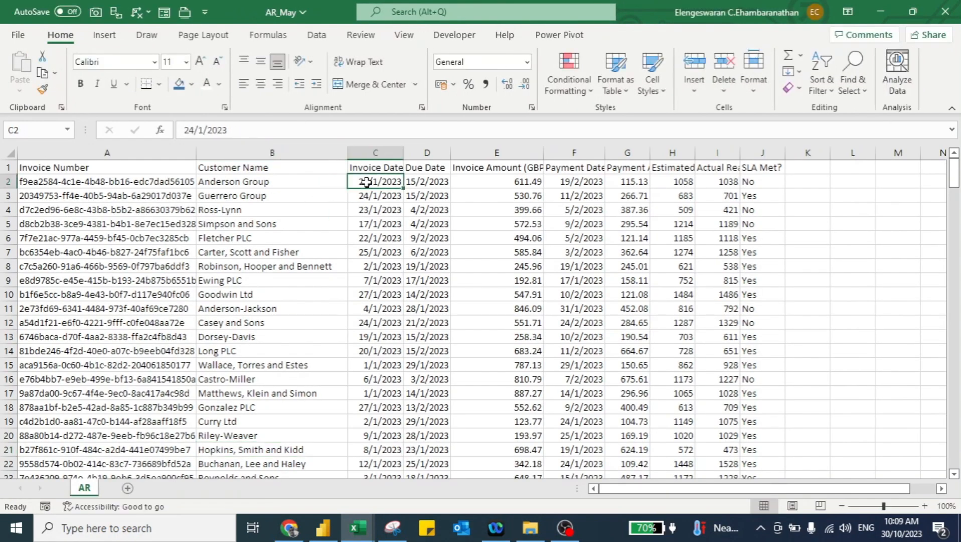
pyautogui.click(195, 129)
pyautogui.press('BackSpace')
pyautogui.press('BackSpace')
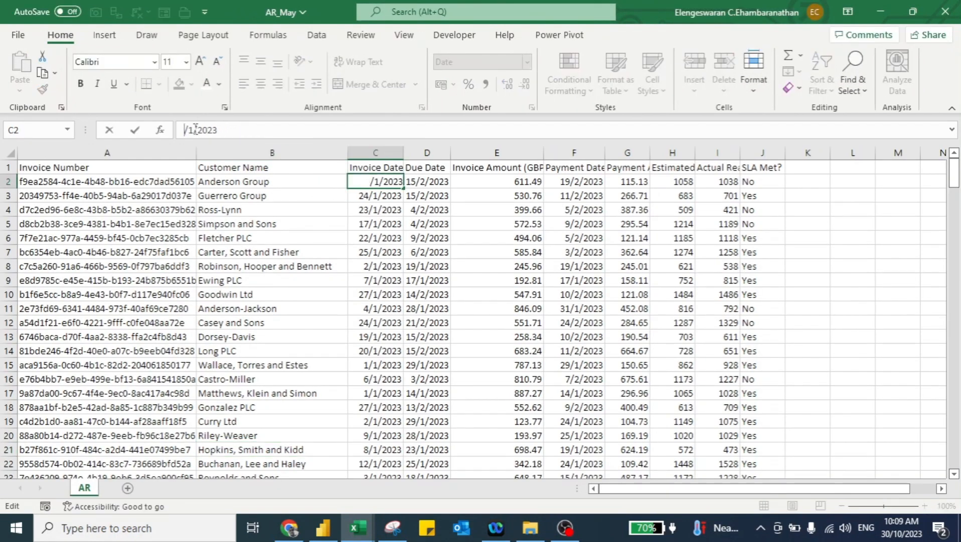
pyautogui.write('1')
pyautogui.press('BackSpace')
pyautogui.write('5')
pyautogui.press('Return')
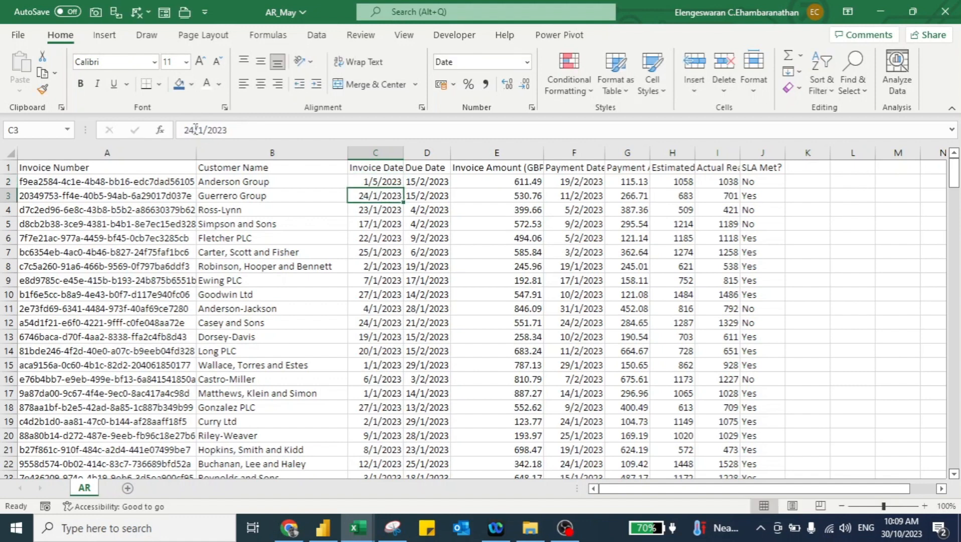
# Set the invoice amount in E2 to 1000.
pyautogui.press('Up')
pyautogui.press('Right')
pyautogui.press('Right')
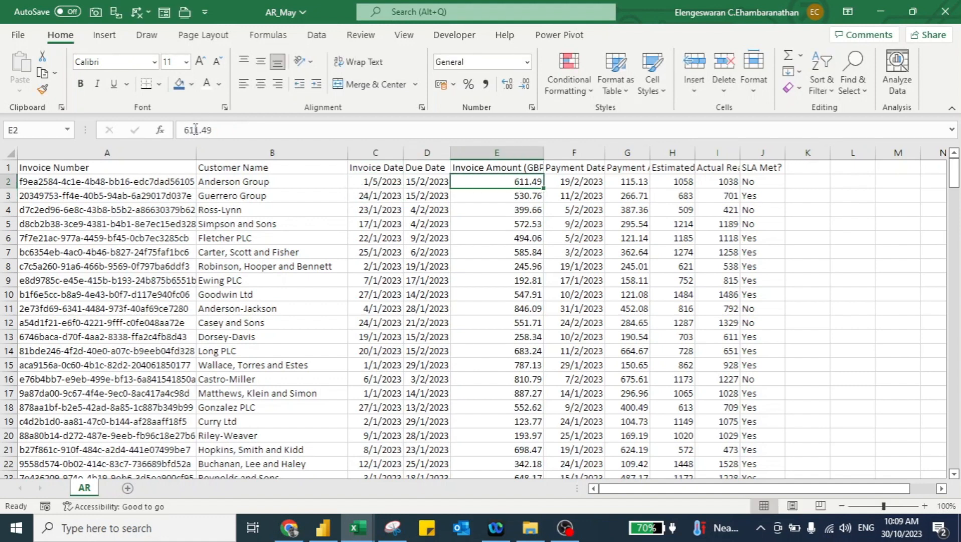
pyautogui.write('1000')
pyautogui.press('Return')
# Fill the invoice date from C2 down the column to row 226.
pyautogui.press('Left')
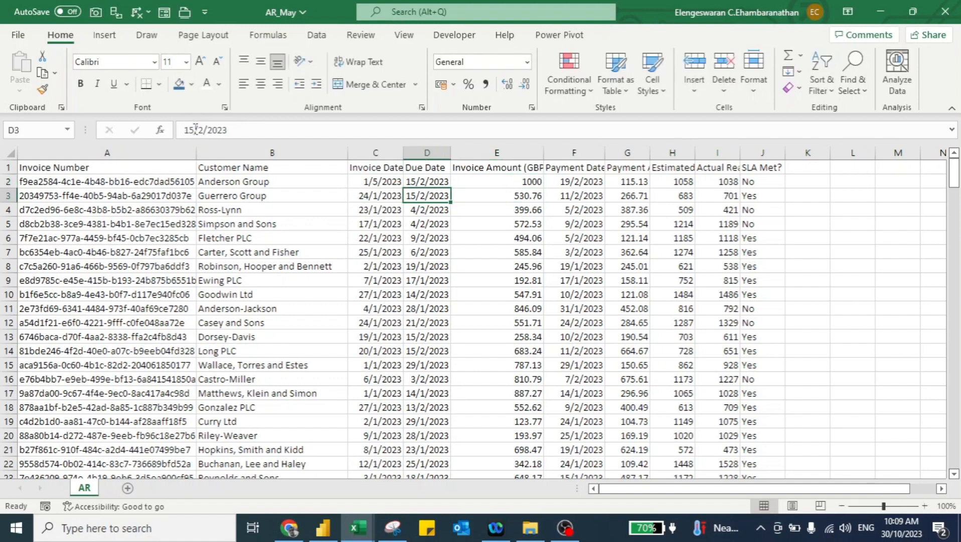
pyautogui.press('Left')
pyautogui.press('Up')
pyautogui.hotkey('ctrl', 'shift', 'Down')
pyautogui.hotkey('ctrl', 'd')
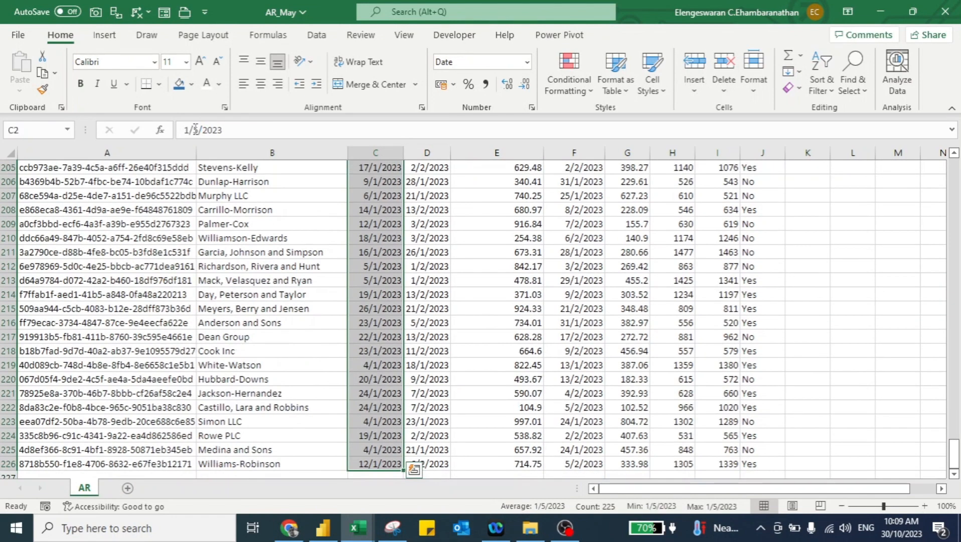
# Set the due date in D2 to 15/6/2023 and fill it down the column to row 226.
pyautogui.hotkey('ctrl', 'Up')
pyautogui.press('Right')
pyautogui.press('Down')
pyautogui.click(195, 129)
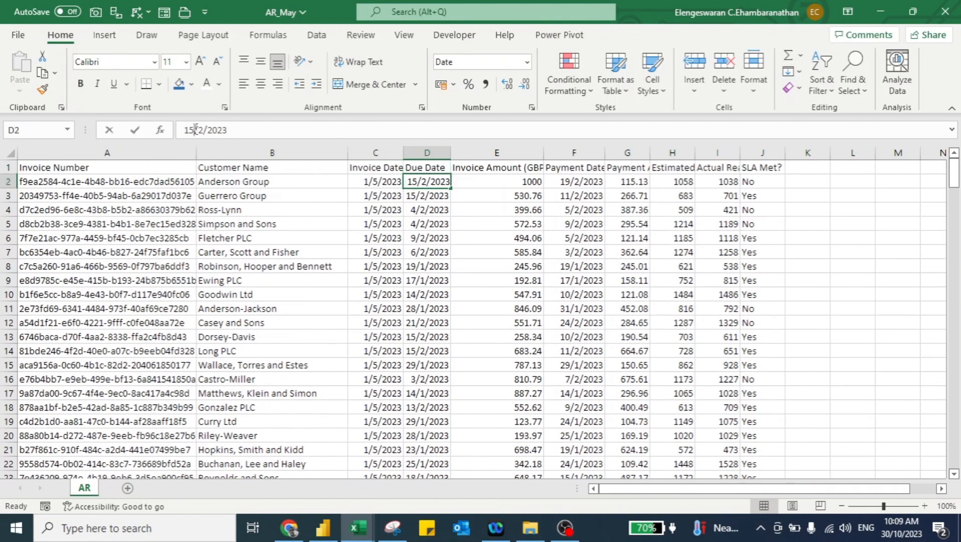
pyautogui.press('Delete')
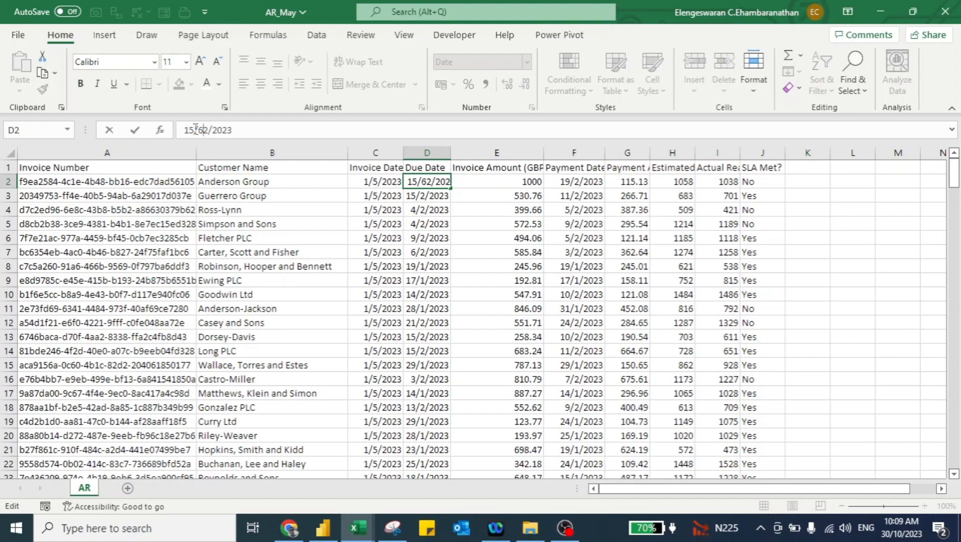
pyautogui.write('6')
pyautogui.press('Return')
pyautogui.press('Up')
pyautogui.hotkey('ctrl', 'shift', 'Down')
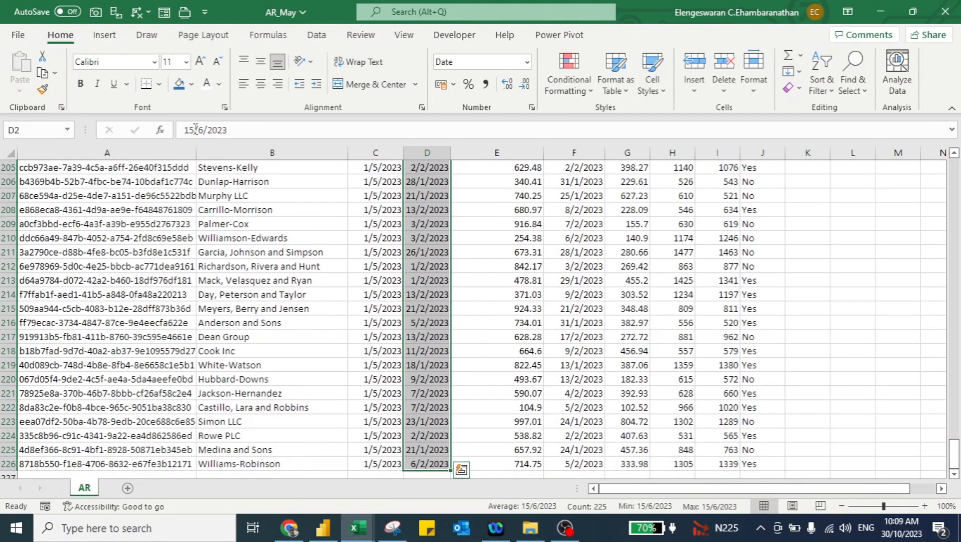
pyautogui.hotkey('ctrl', 'd')
# Fill the invoice amount from E2 down to the column's last data row.
pyautogui.hotkey('ctrl', 'Up')
pyautogui.press('Right')
pyautogui.press('Down')
pyautogui.hotkey('ctrl', 'shift', 'Down')
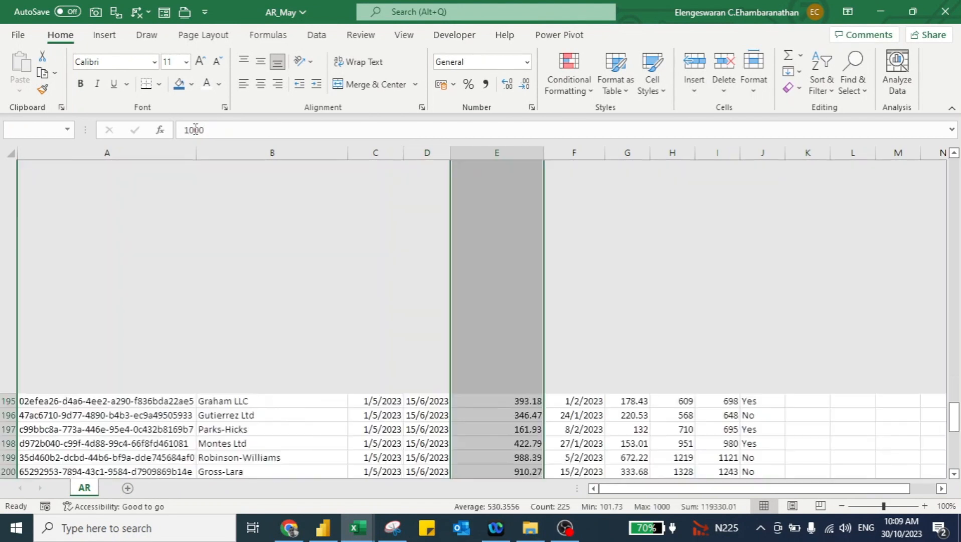
pyautogui.hotkey('ctrl', 'd')
pyautogui.hotkey('ctrl', 'Up')
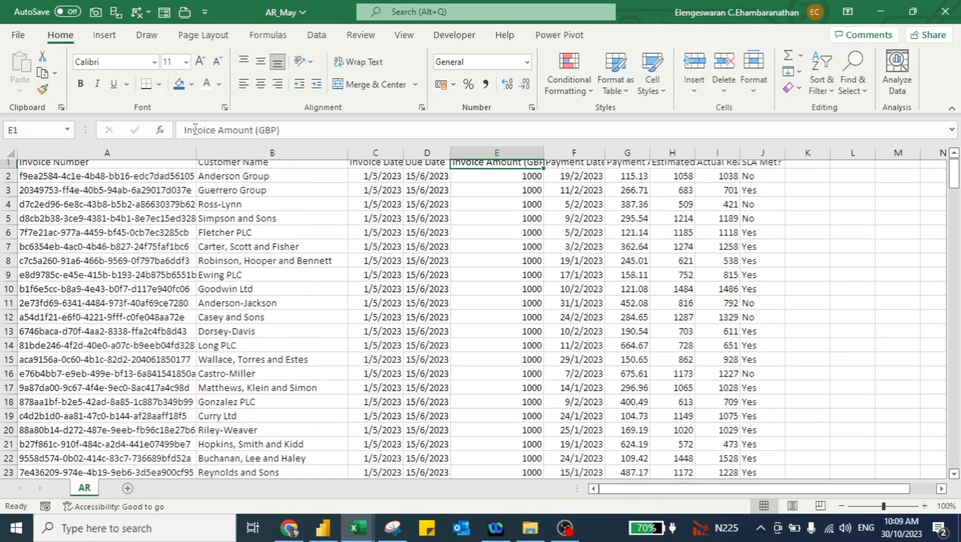
# Set the payment date in F2 to 19/5/2023.
pyautogui.press('Left')
pyautogui.press('Left')
pyautogui.press('Right')
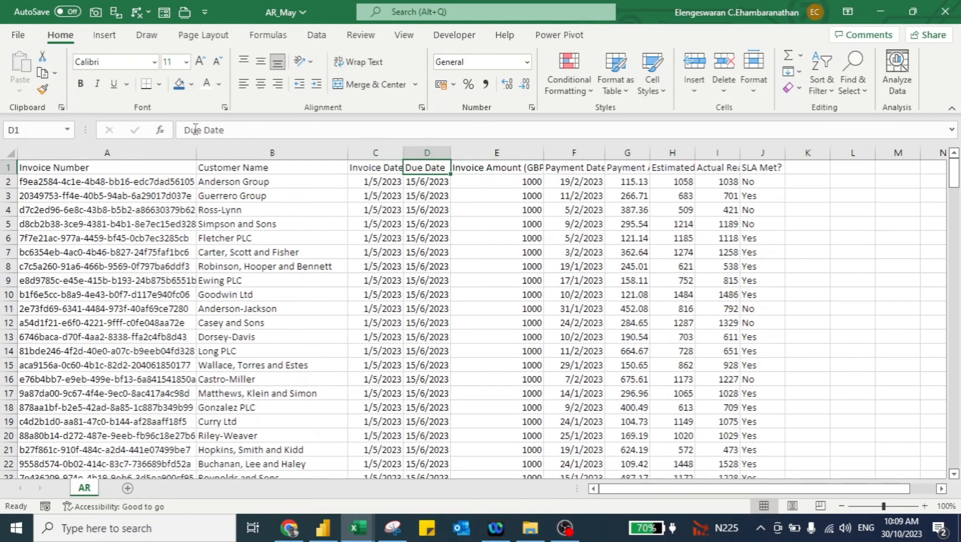
pyautogui.press('Right')
pyautogui.press('Right')
pyautogui.press('Down')
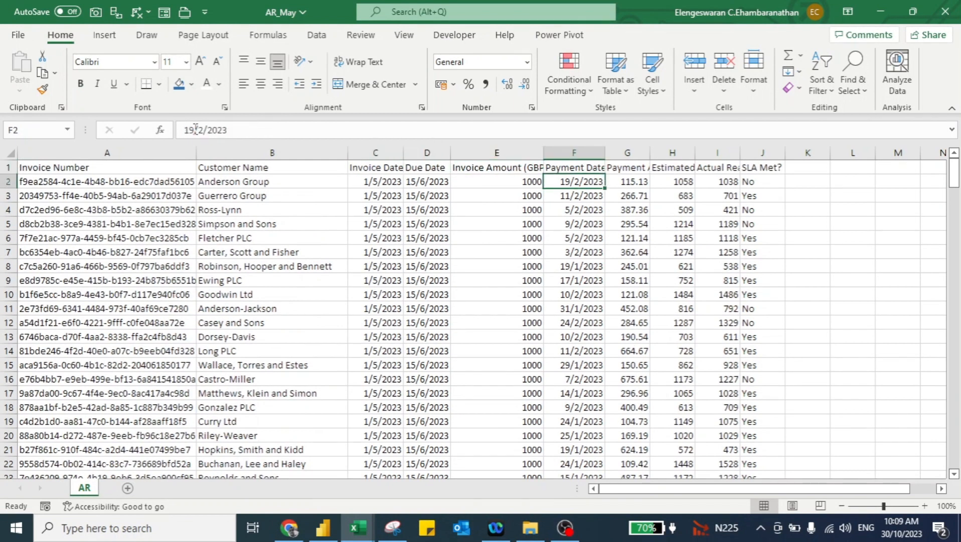
pyautogui.press('Left')
pyautogui.press('Left')
pyautogui.press('Right')
pyautogui.press('Right')
pyautogui.click(196, 130)
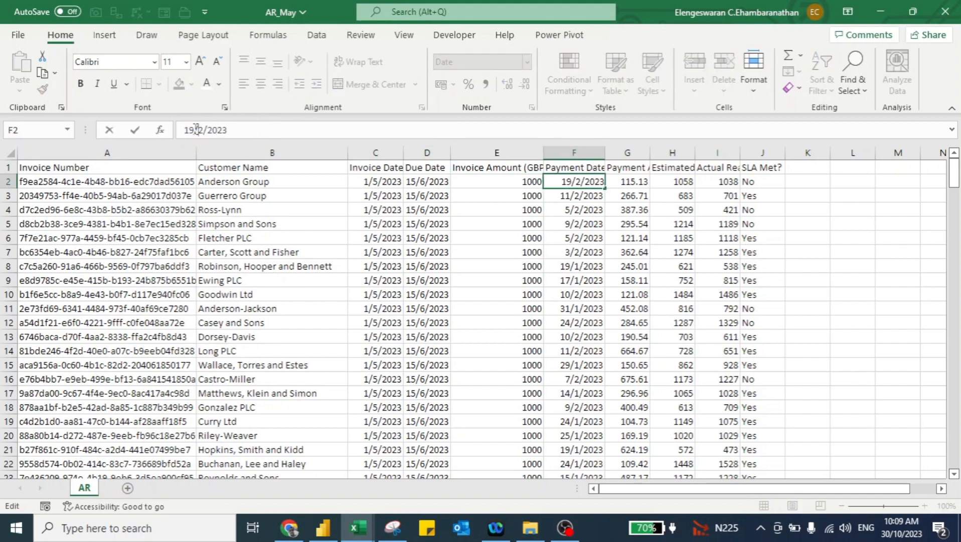
pyautogui.press('Delete')
pyautogui.write('5')
pyautogui.hotkey('ctrl', 'Return')
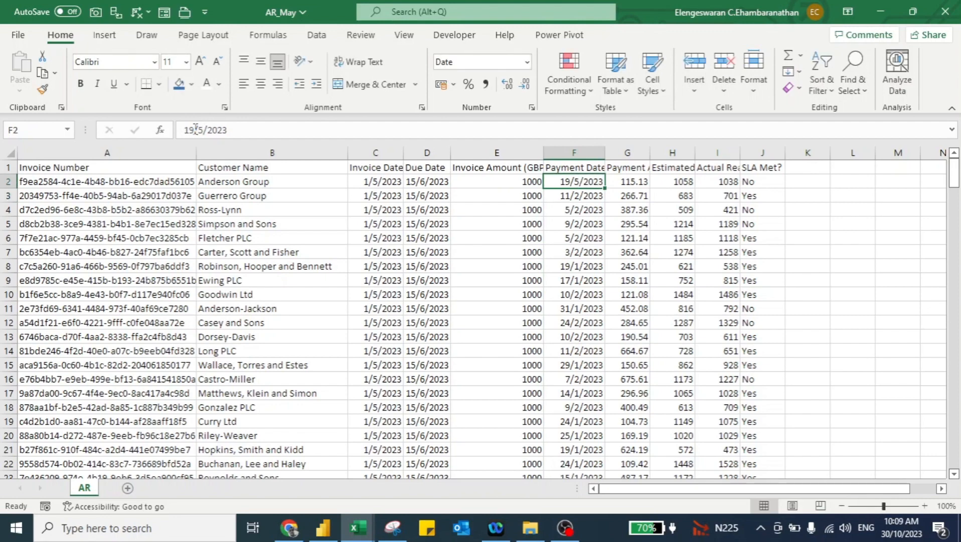
# Fill the payment date from F2 down to the column's last data row and save the AR_May workbook.
pyautogui.hotkey('ctrl', 'shift', 'Down')
pyautogui.hotkey('ctrl', 'd')
pyautogui.hotkey('ctrl', 'Up')
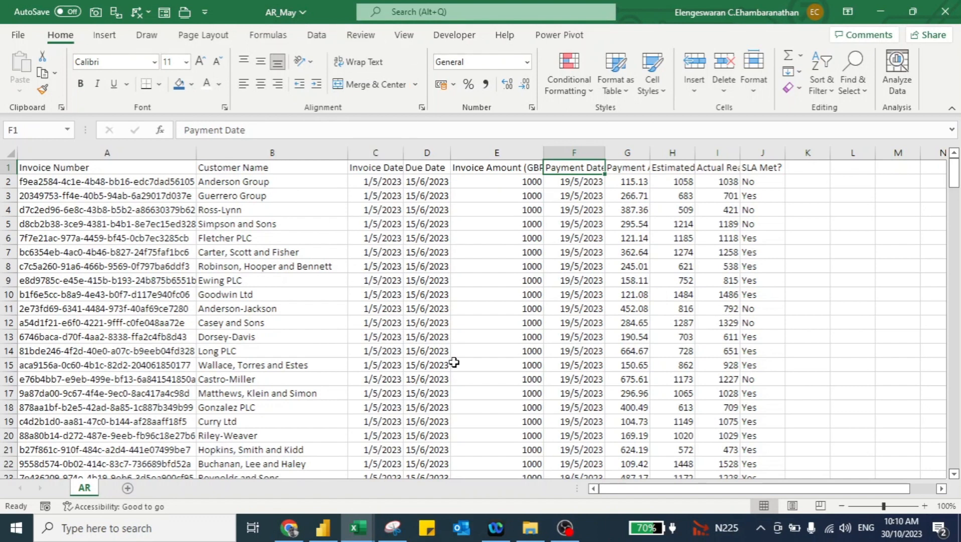
pyautogui.hotkey('ctrl', 's')
# Switch to the Book1 workbook and refresh the accounts receivable dashboard with the May data.
pyautogui.hotkey('alt', 'Tab')
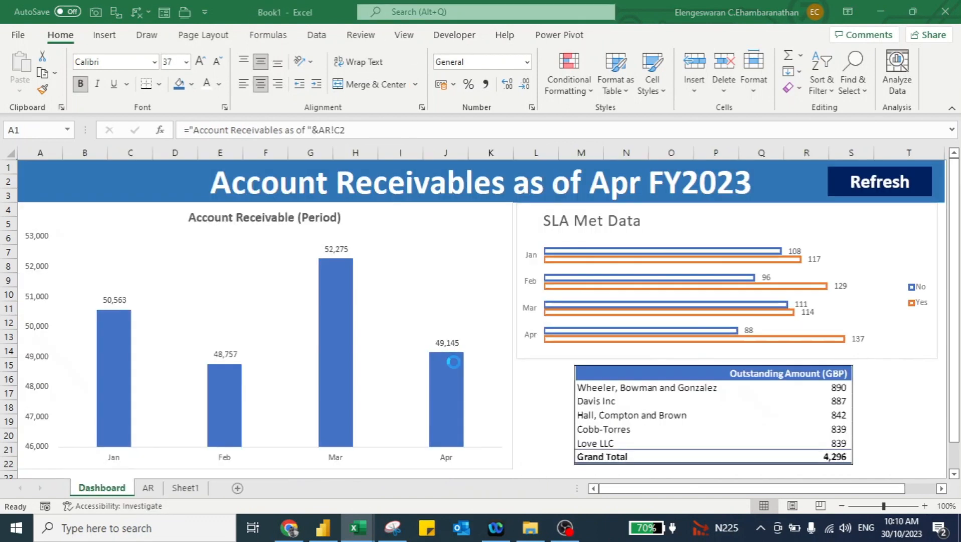
pyautogui.click(855, 186)
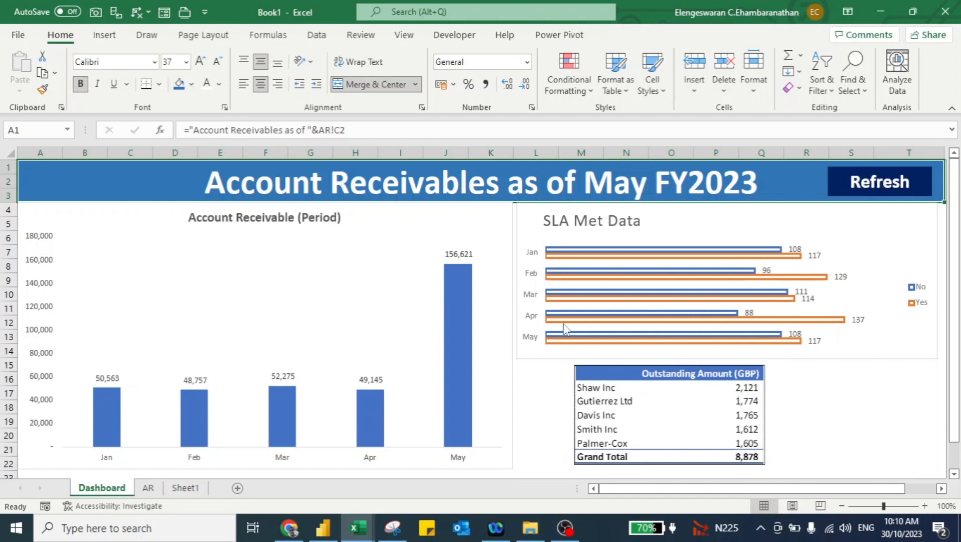
pyautogui.moveTo(626, 338)
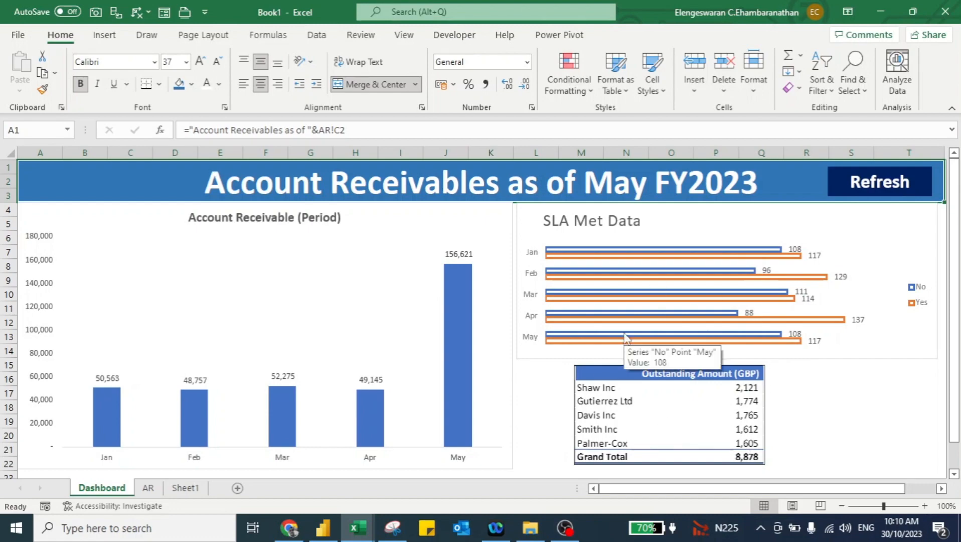